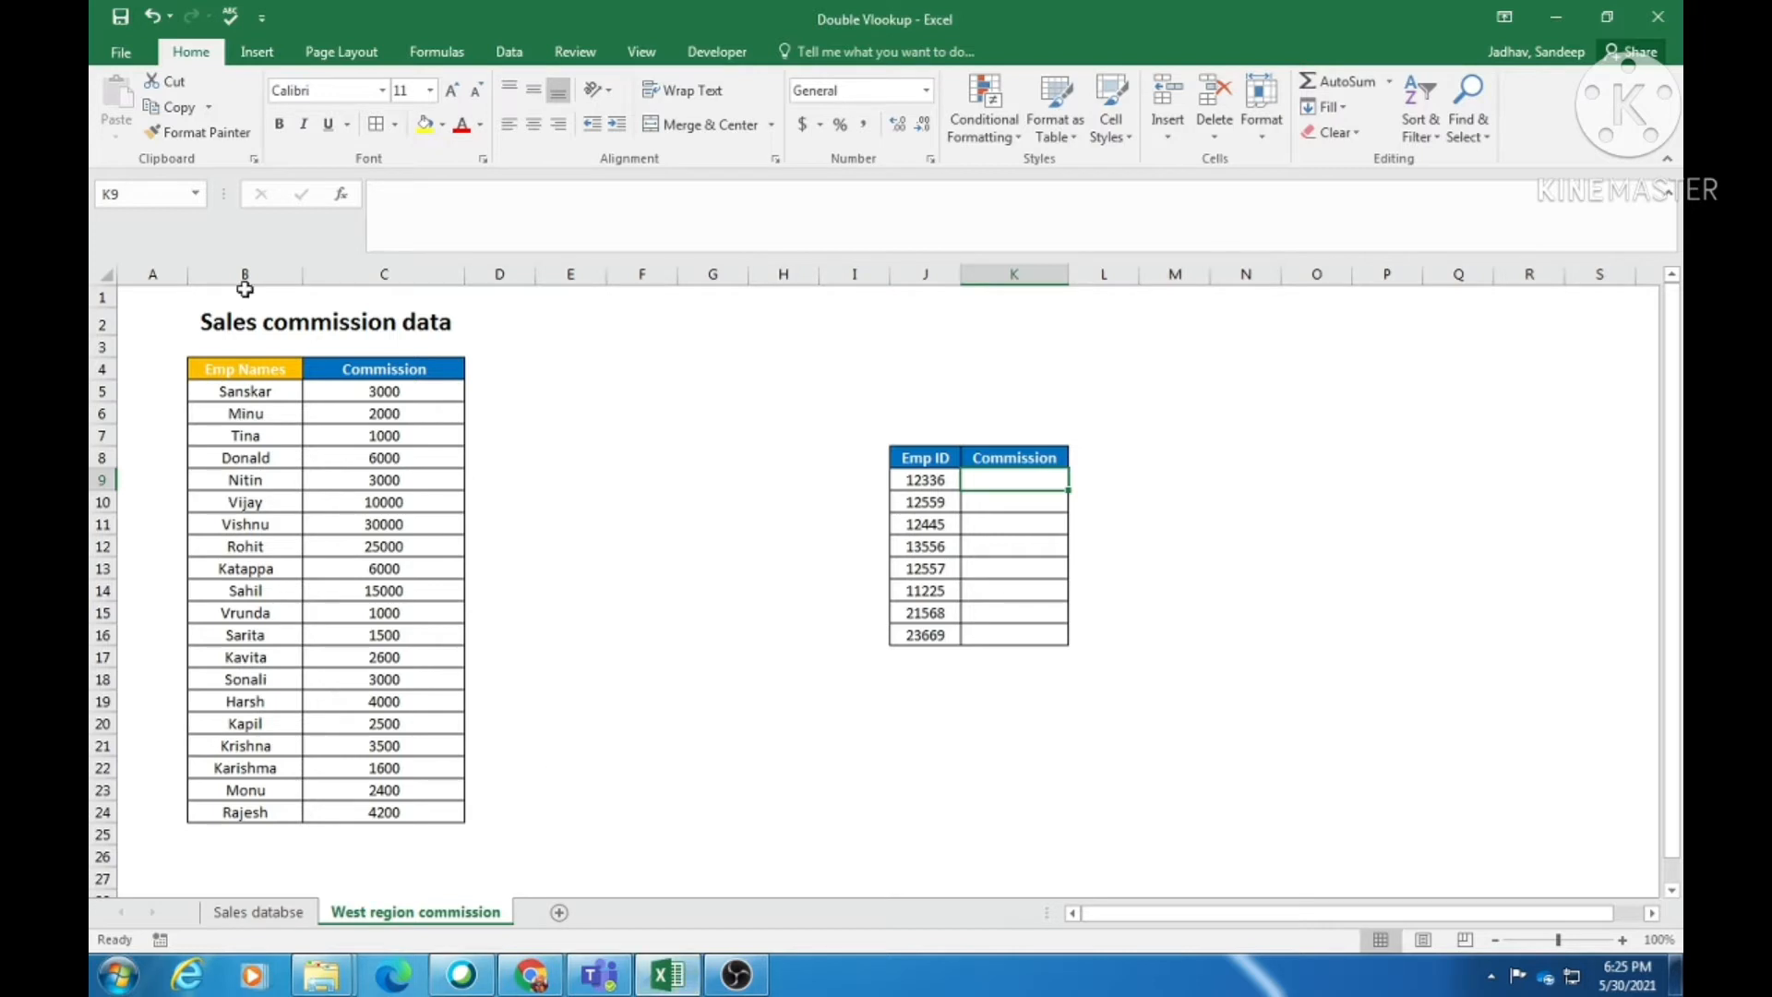
Examine the Sales commission data table and the Emp ID and Commission table on the West region commission sheet.
left_click_drag(220, 370, 349, 816)
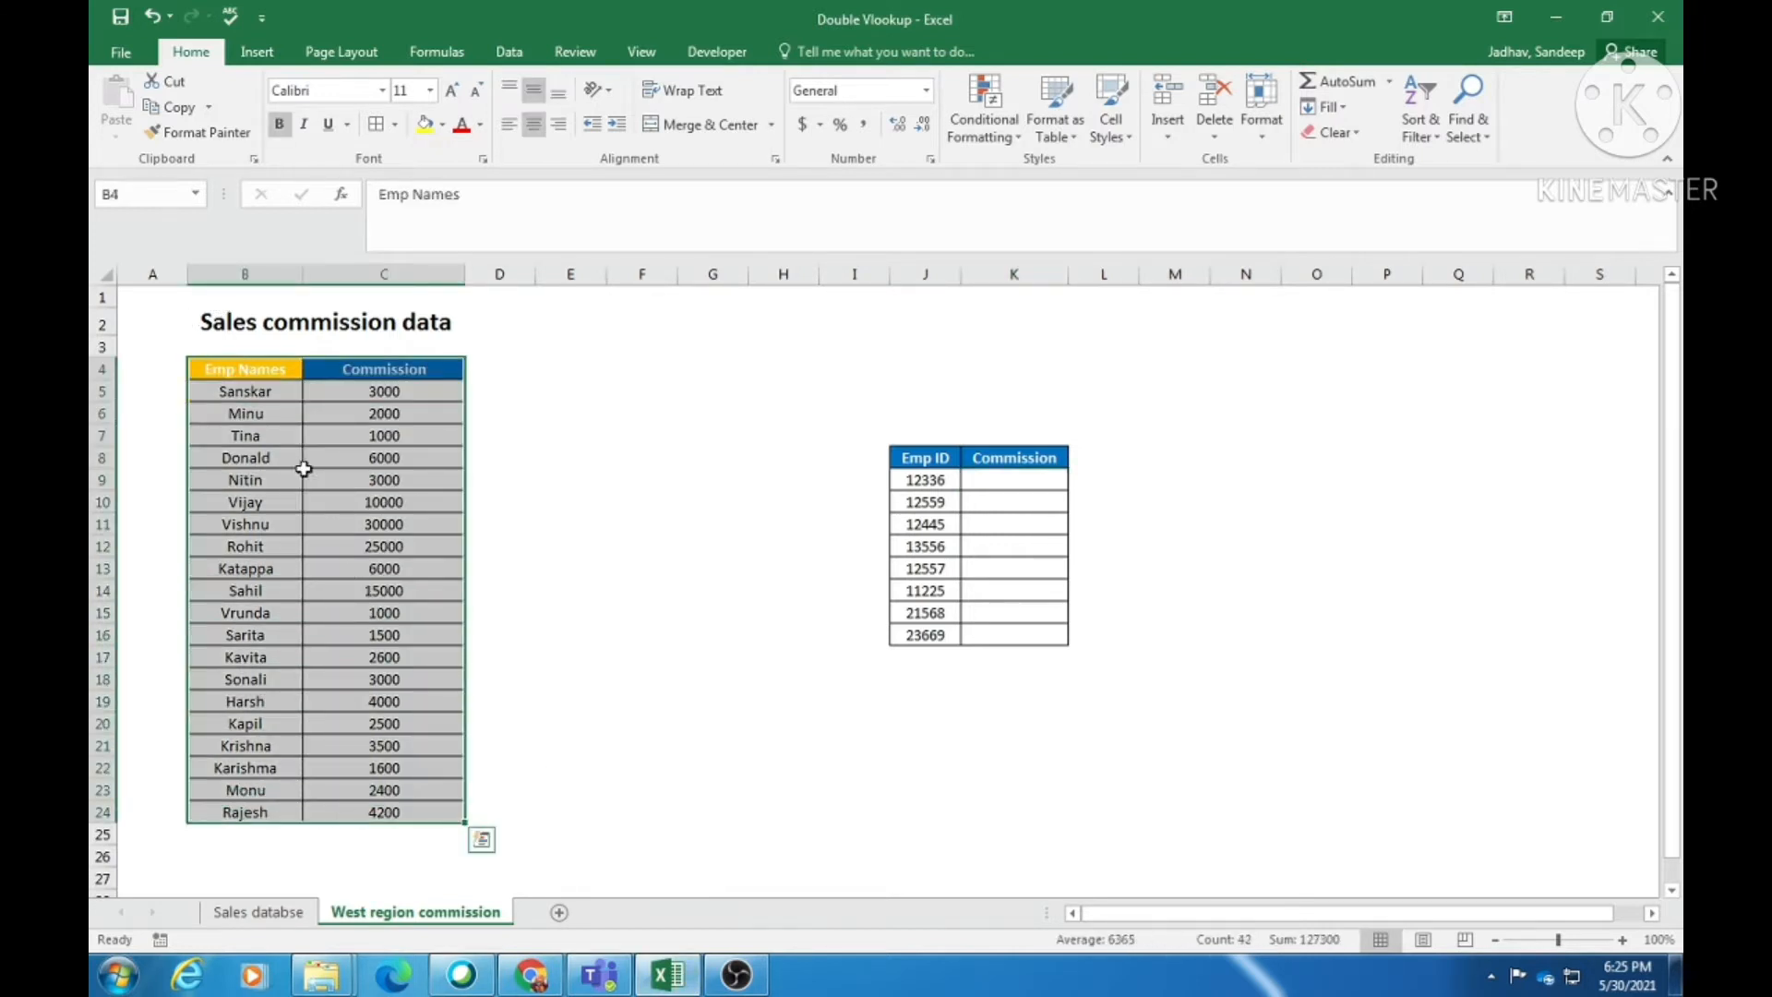
left_click(298, 462)
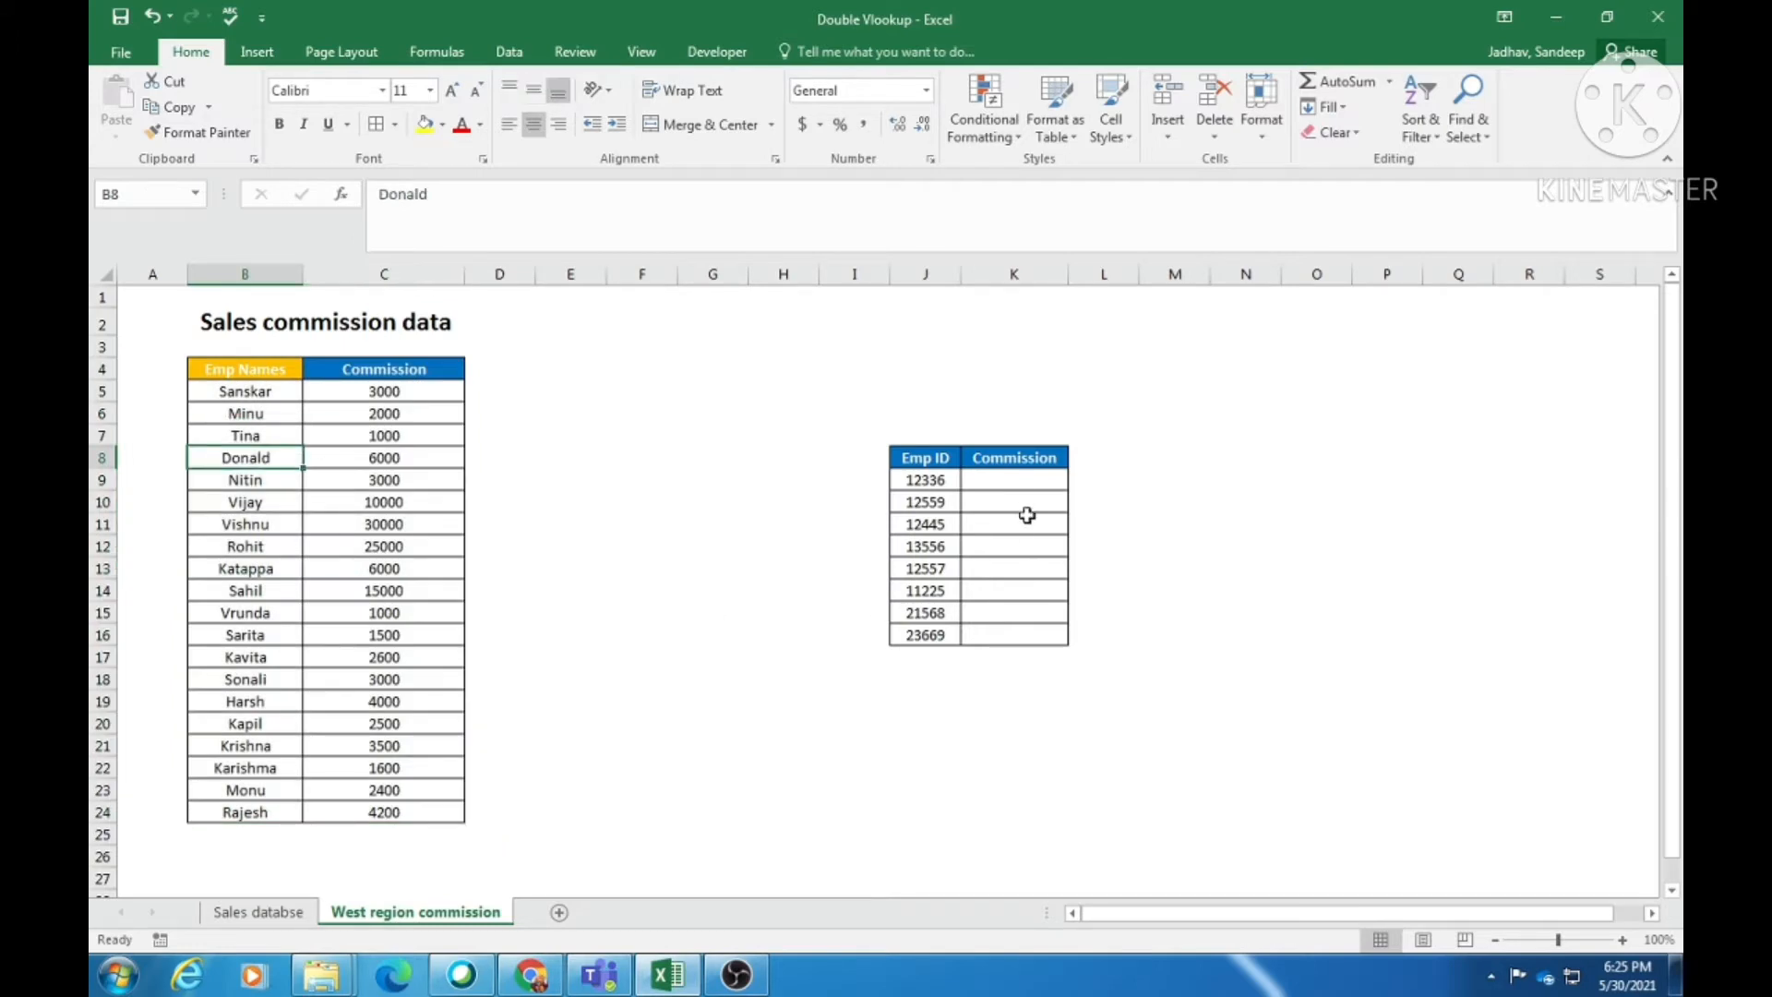
left_click(1010, 462)
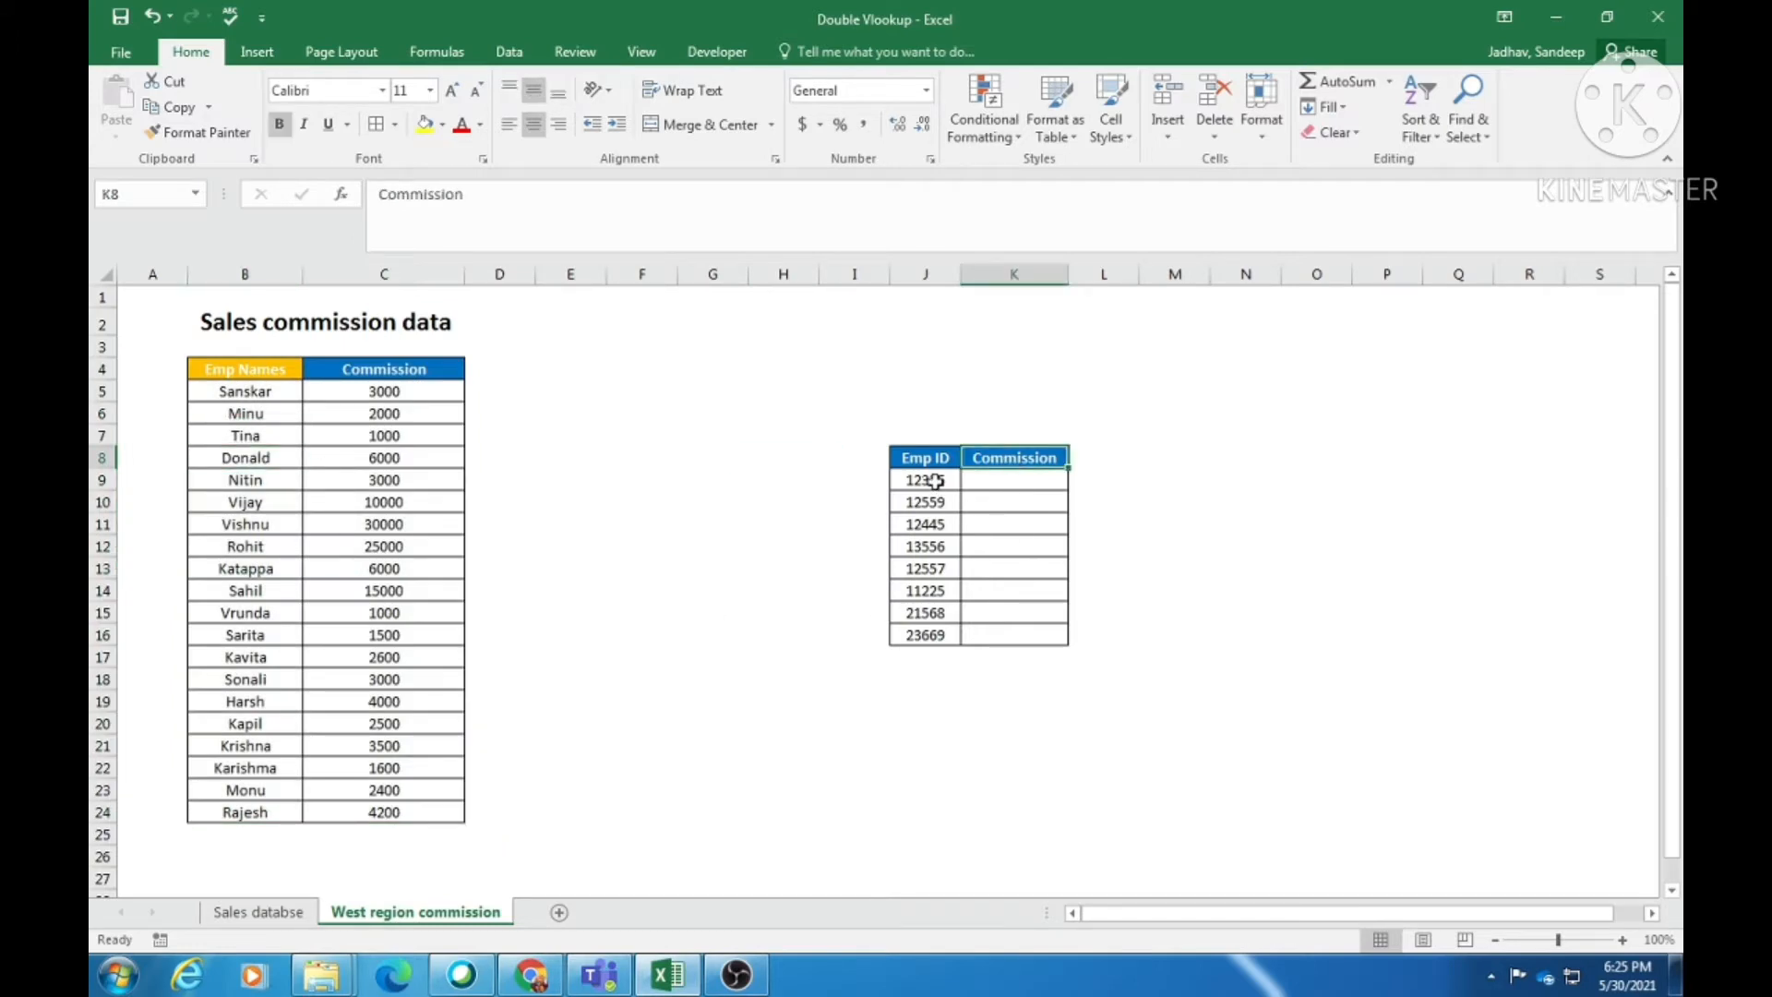
left_click_drag(919, 480, 932, 627)
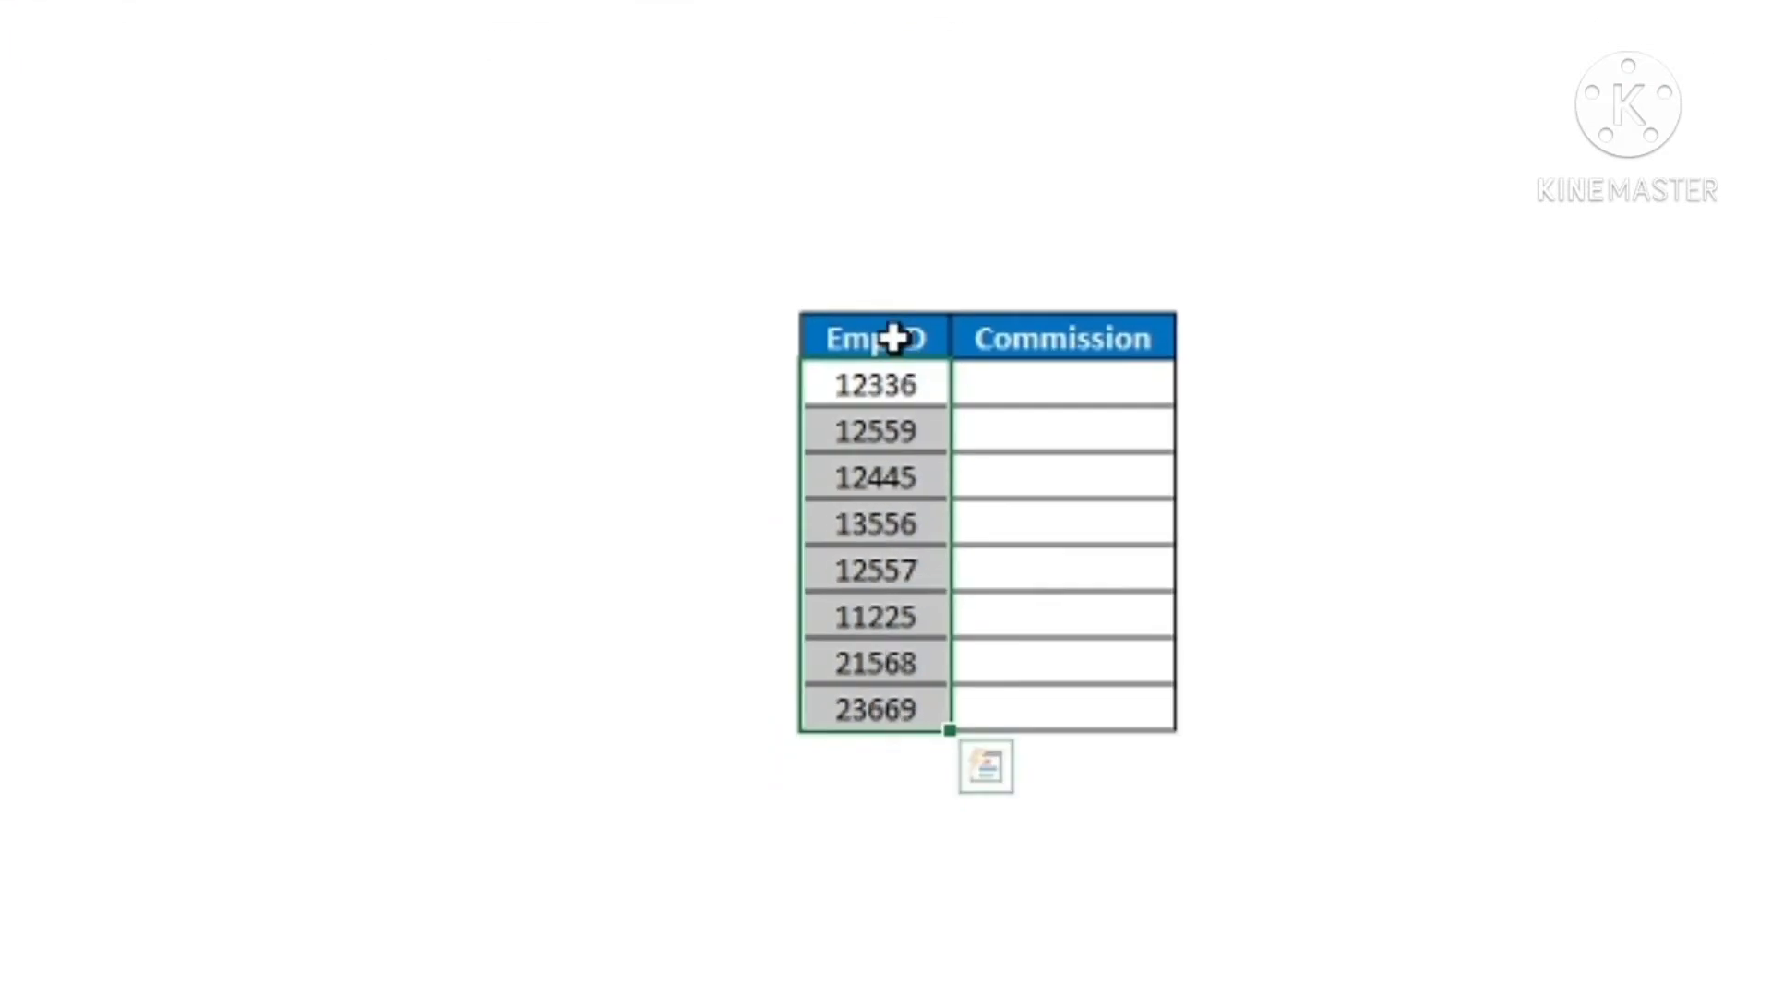
left_click(922, 433)
left_click_drag(888, 397, 890, 620)
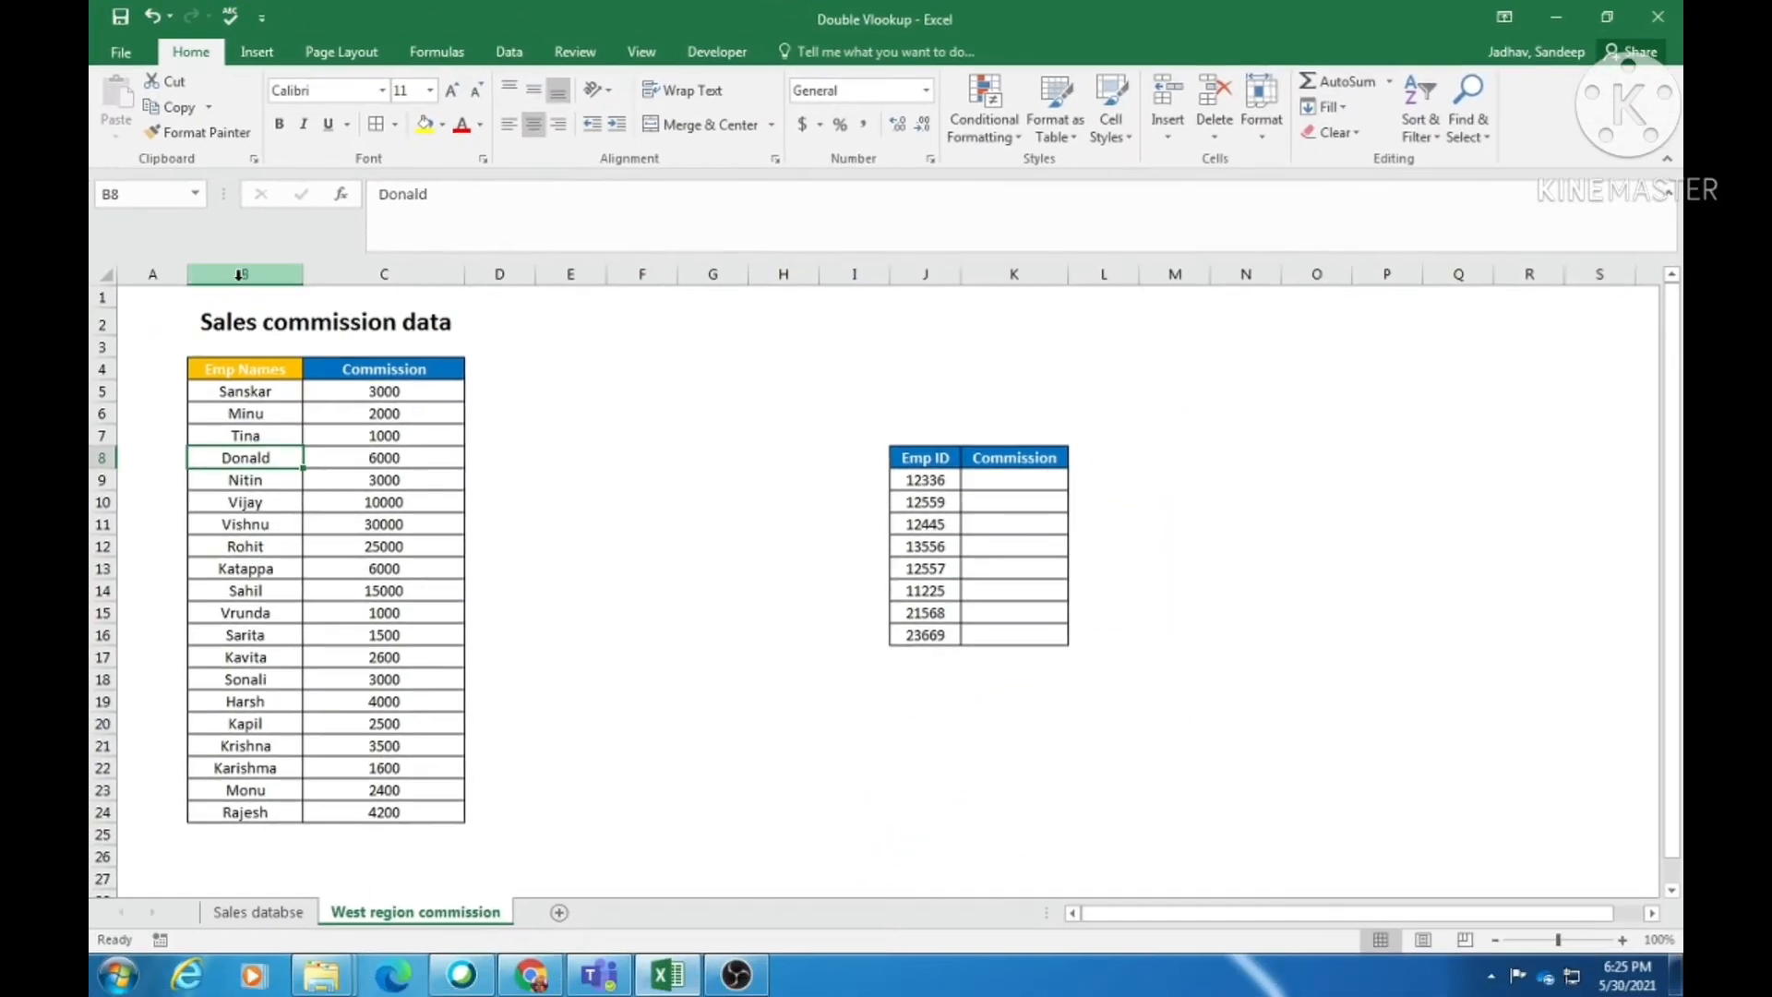
left_click_drag(241, 274, 368, 279)
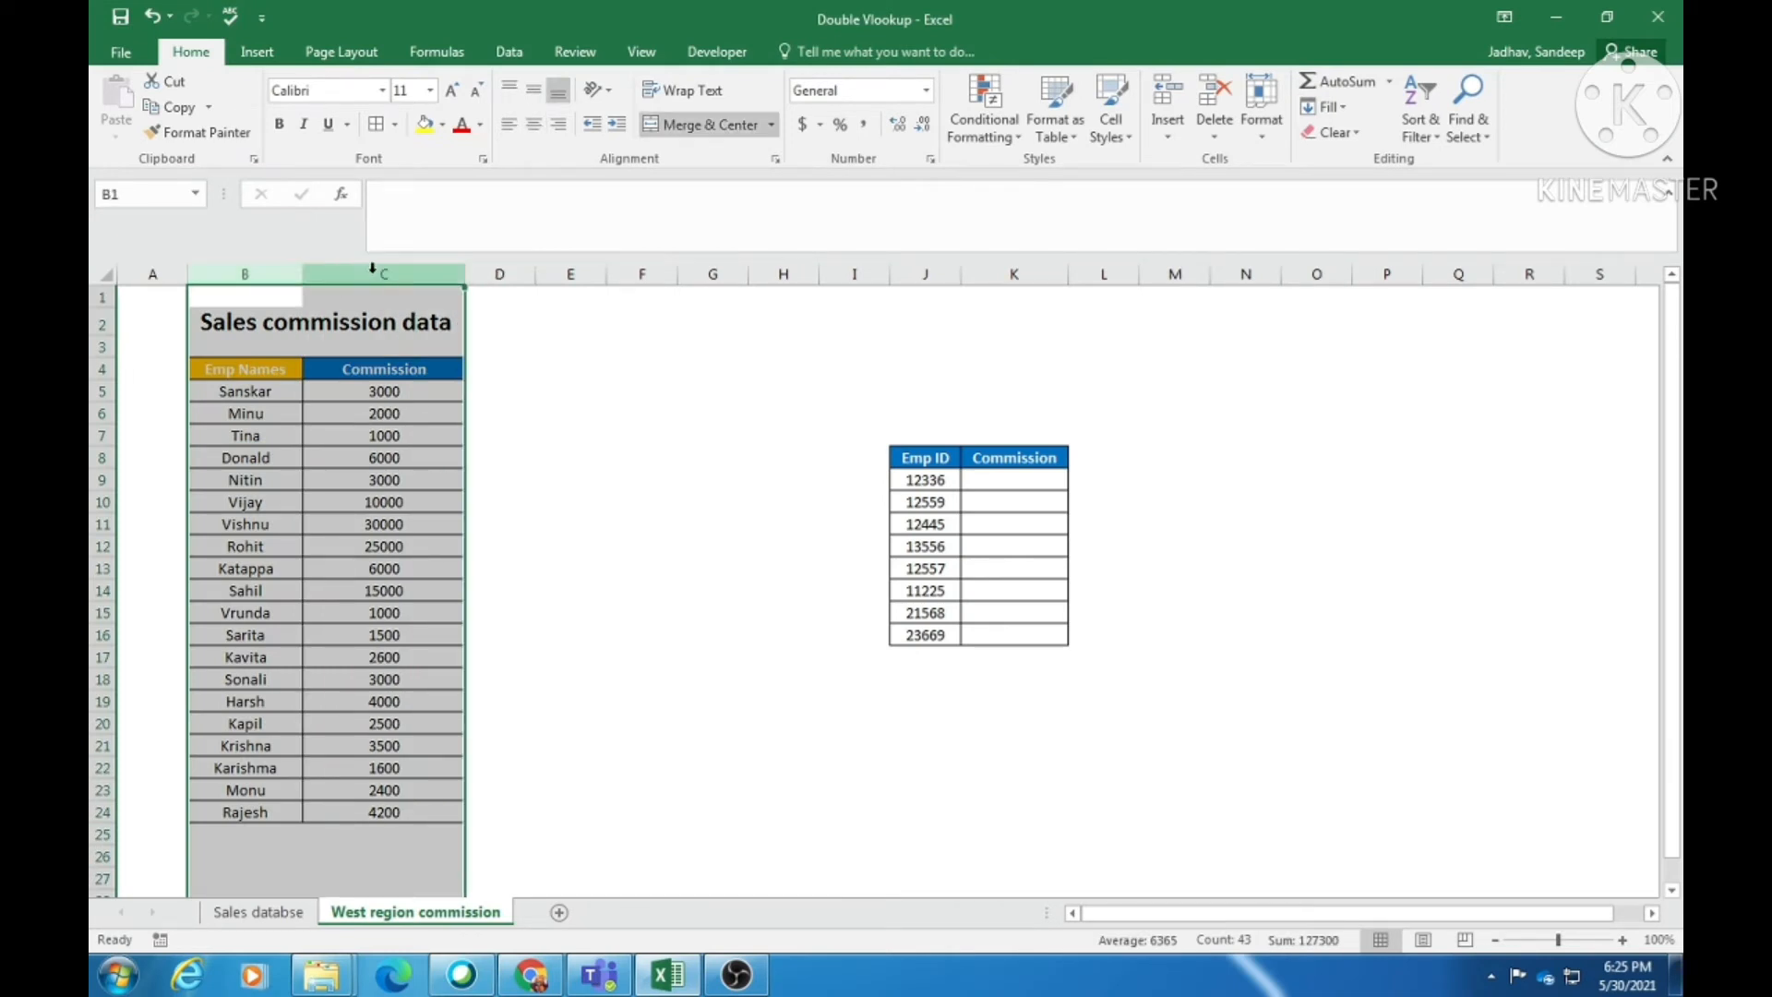
left_click(370, 524)
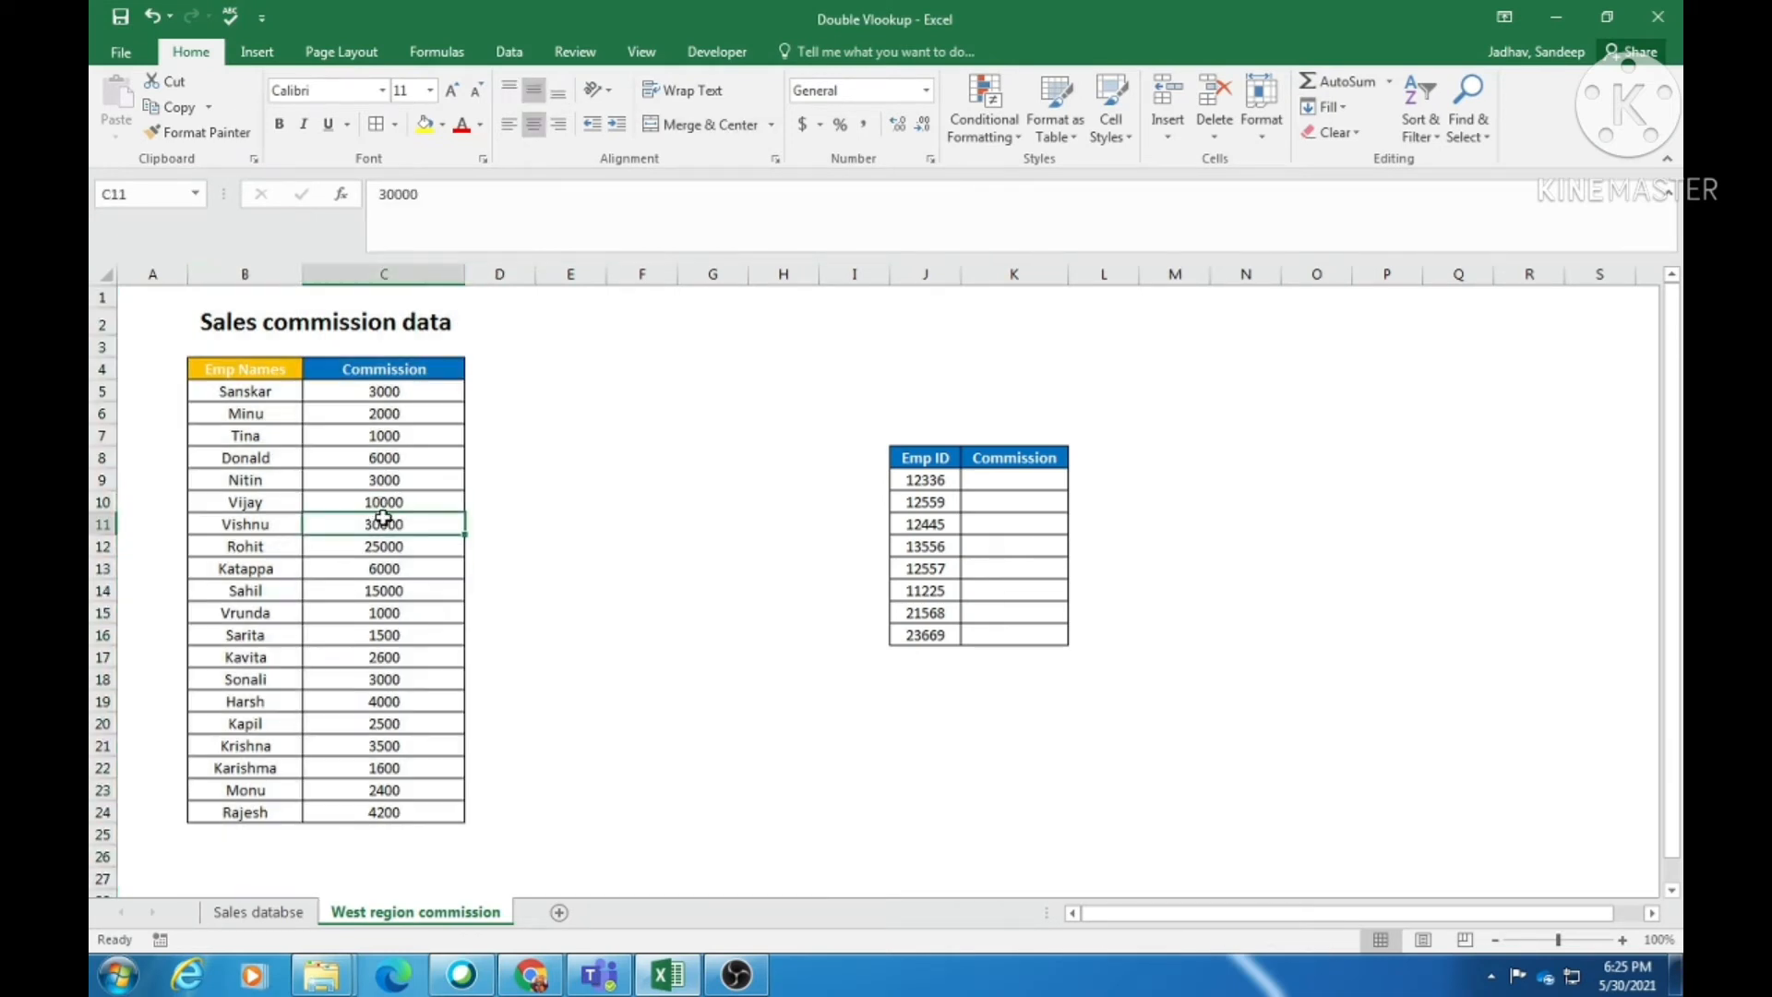
Check the Emp ID and Name columns on the Sales databse sheet against the first Emp ID on the West region commission sheet.
left_click(258, 911)
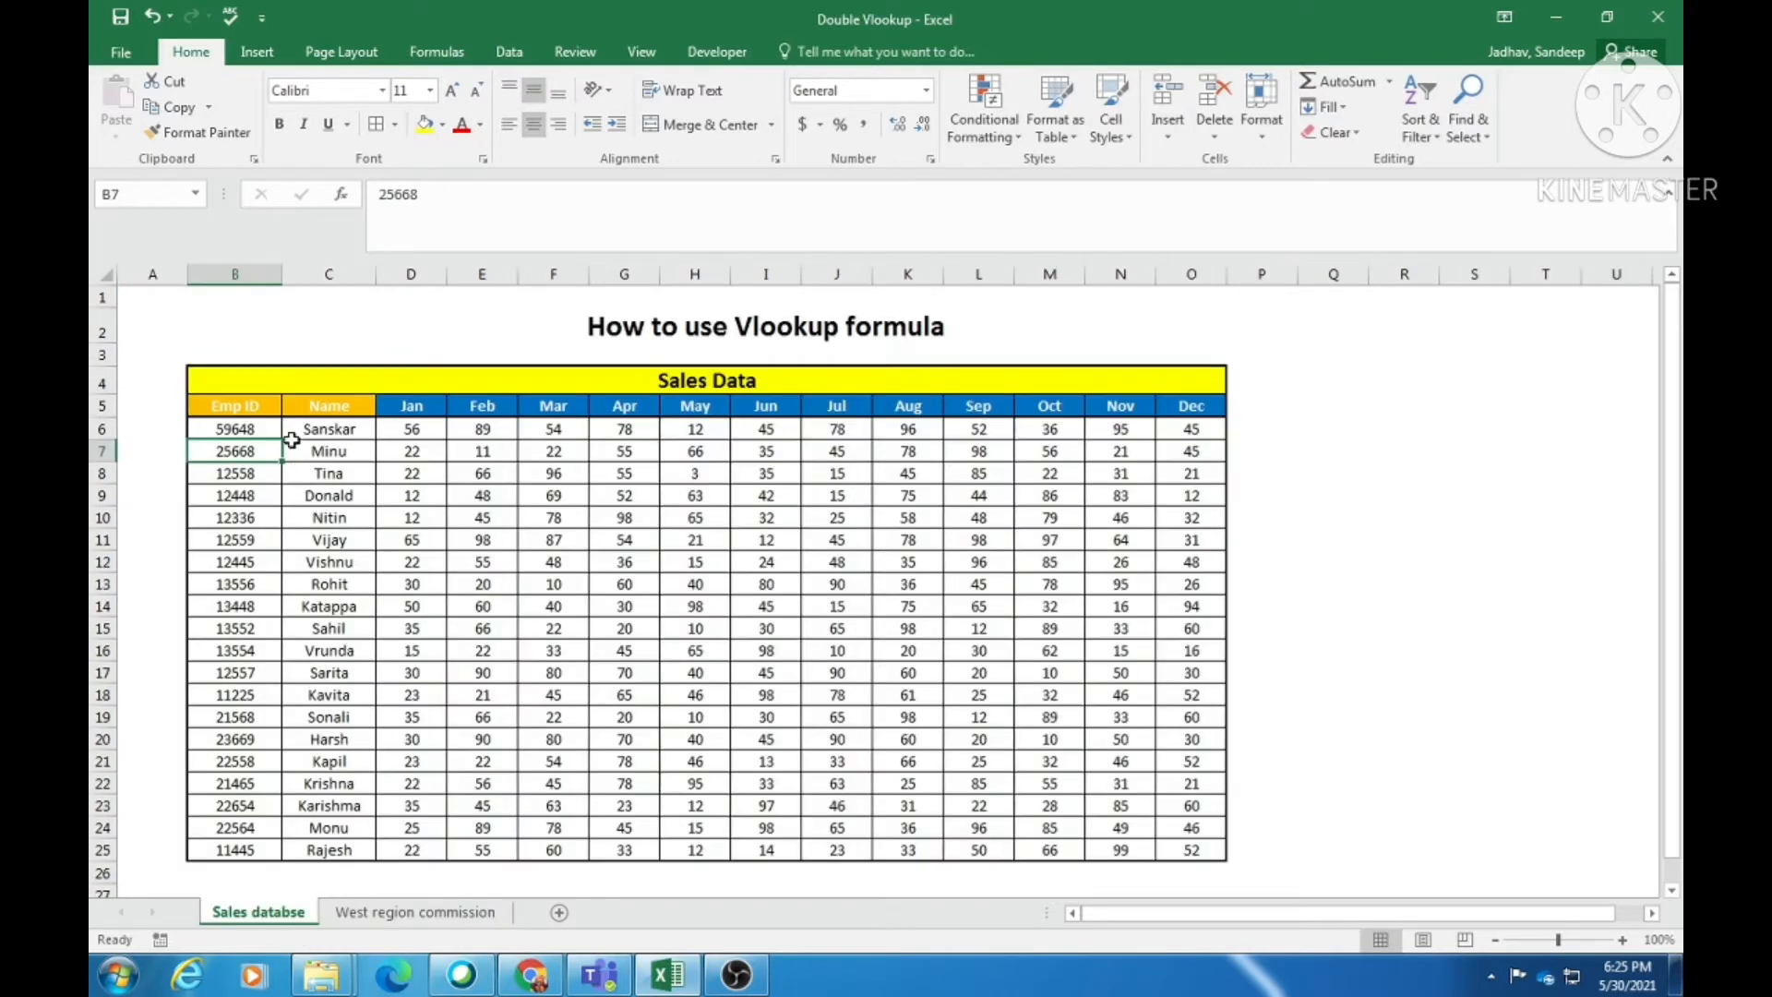
left_click(232, 406)
left_click_drag(254, 274, 316, 275)
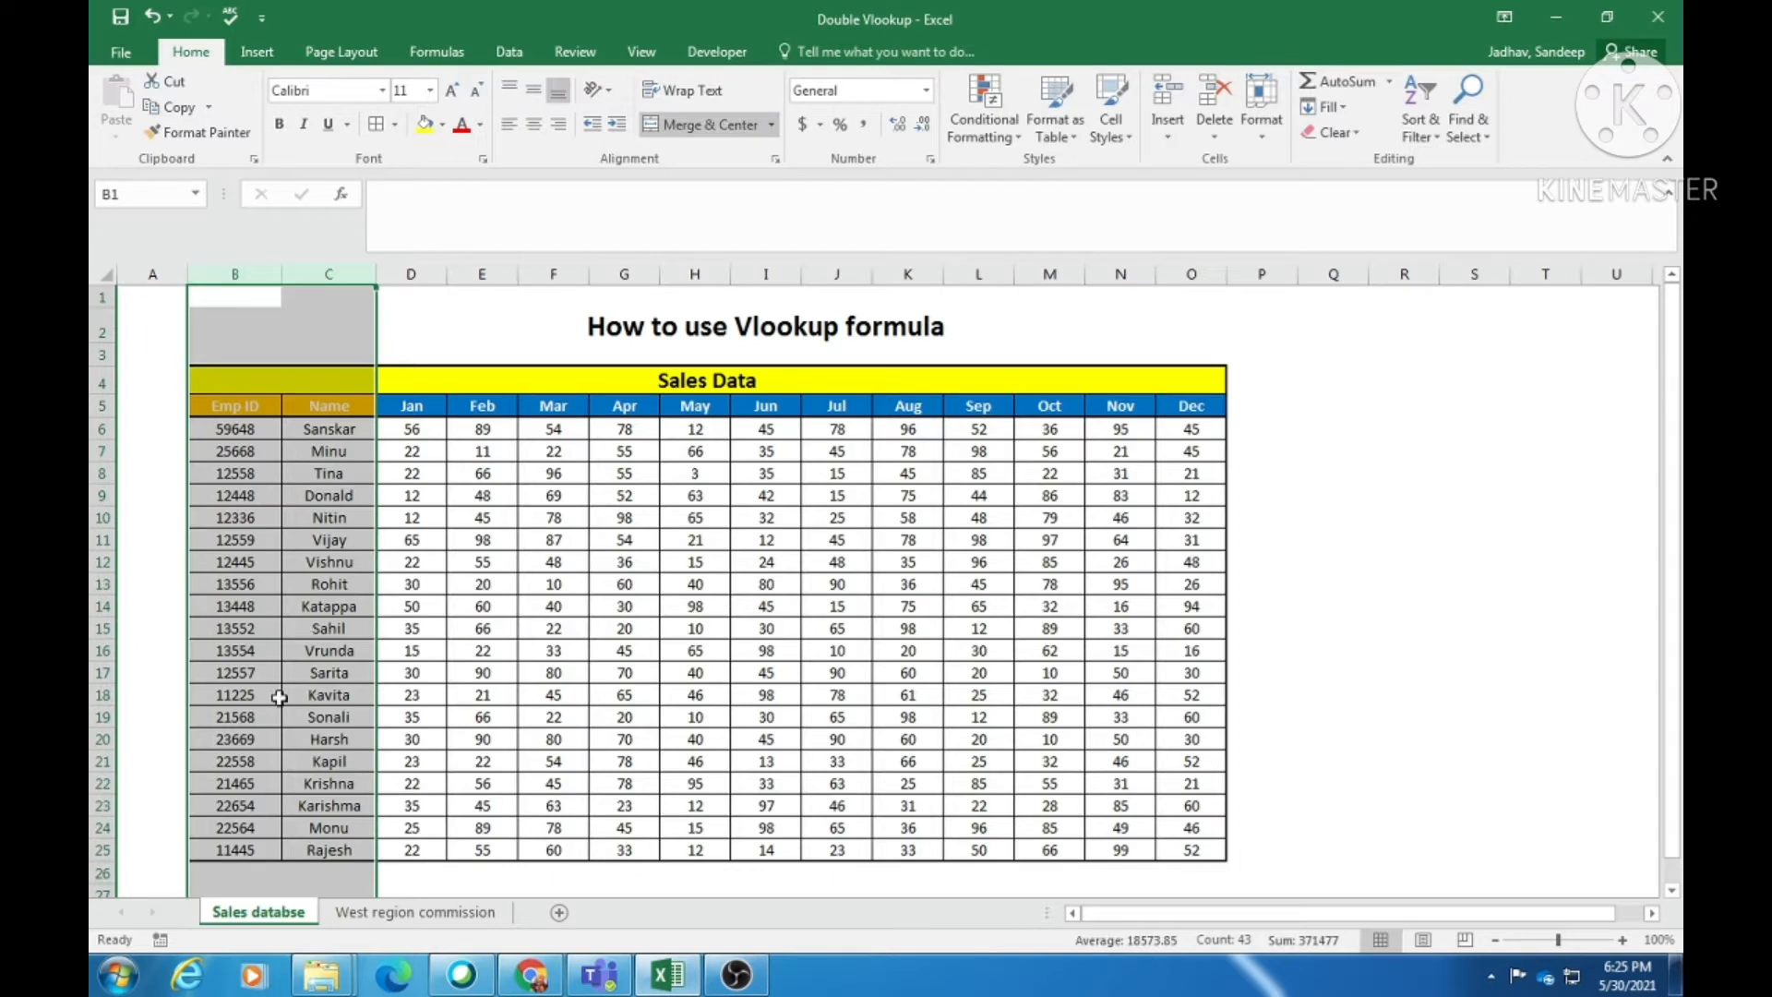
left_click(392, 913)
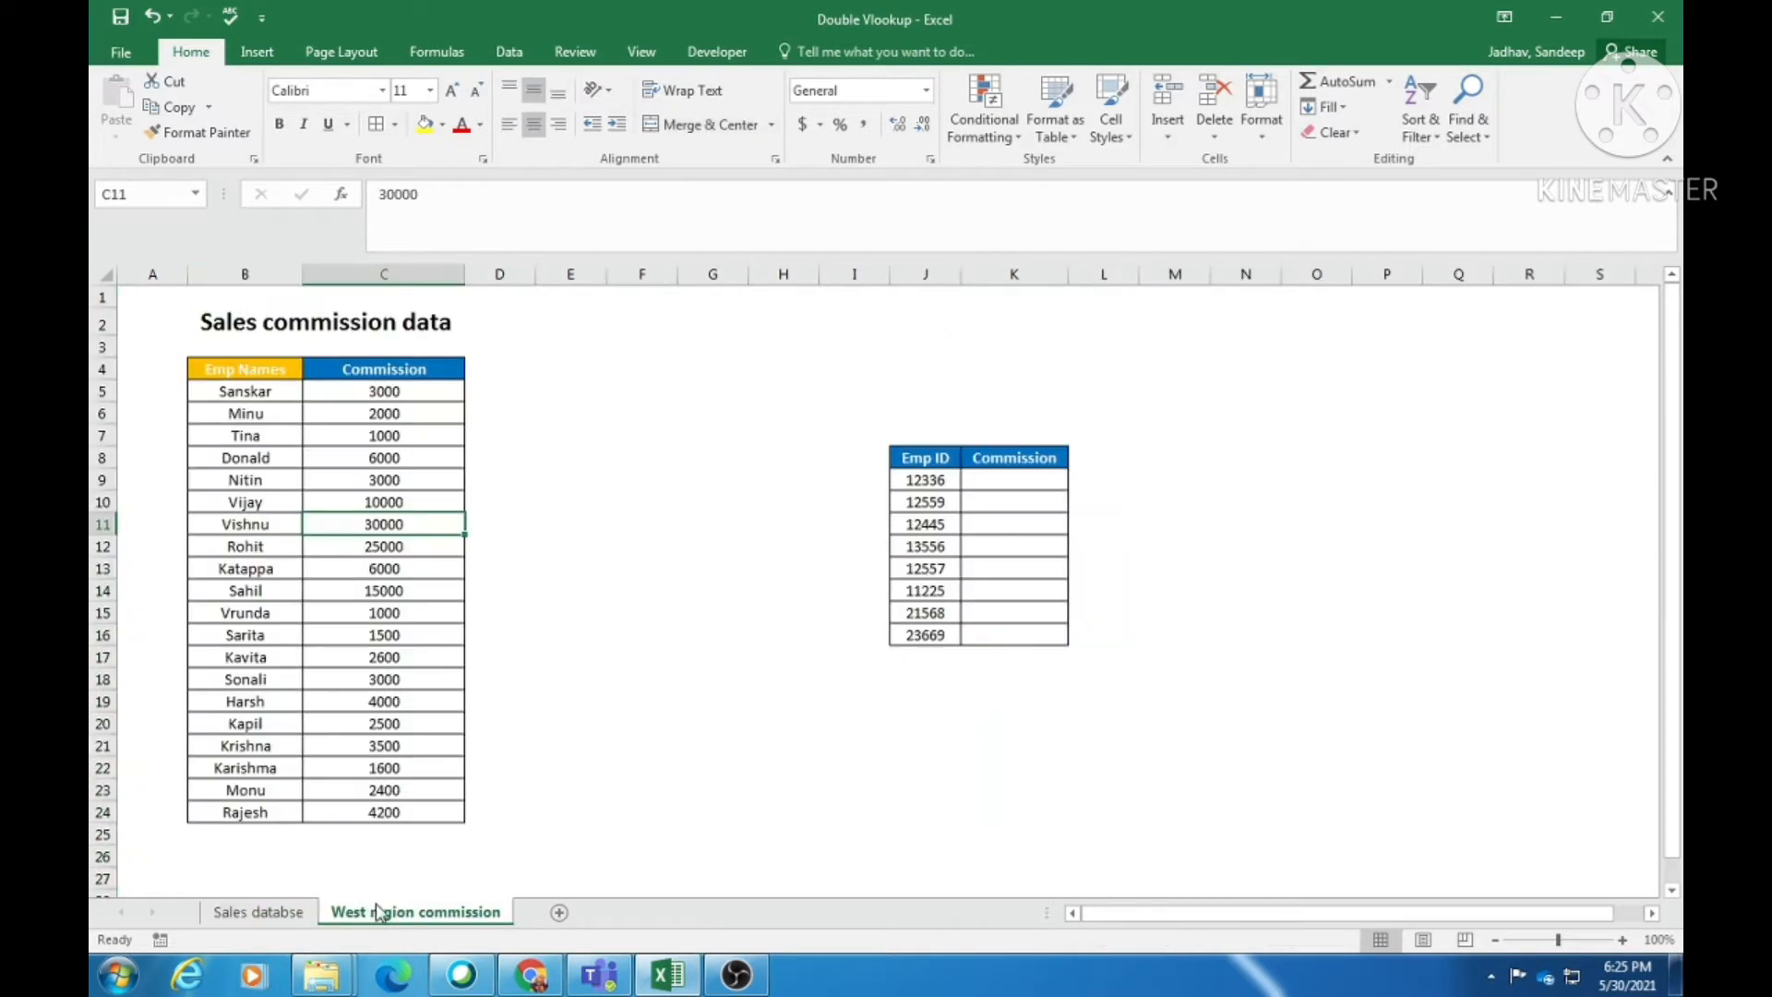
left_click(994, 480)
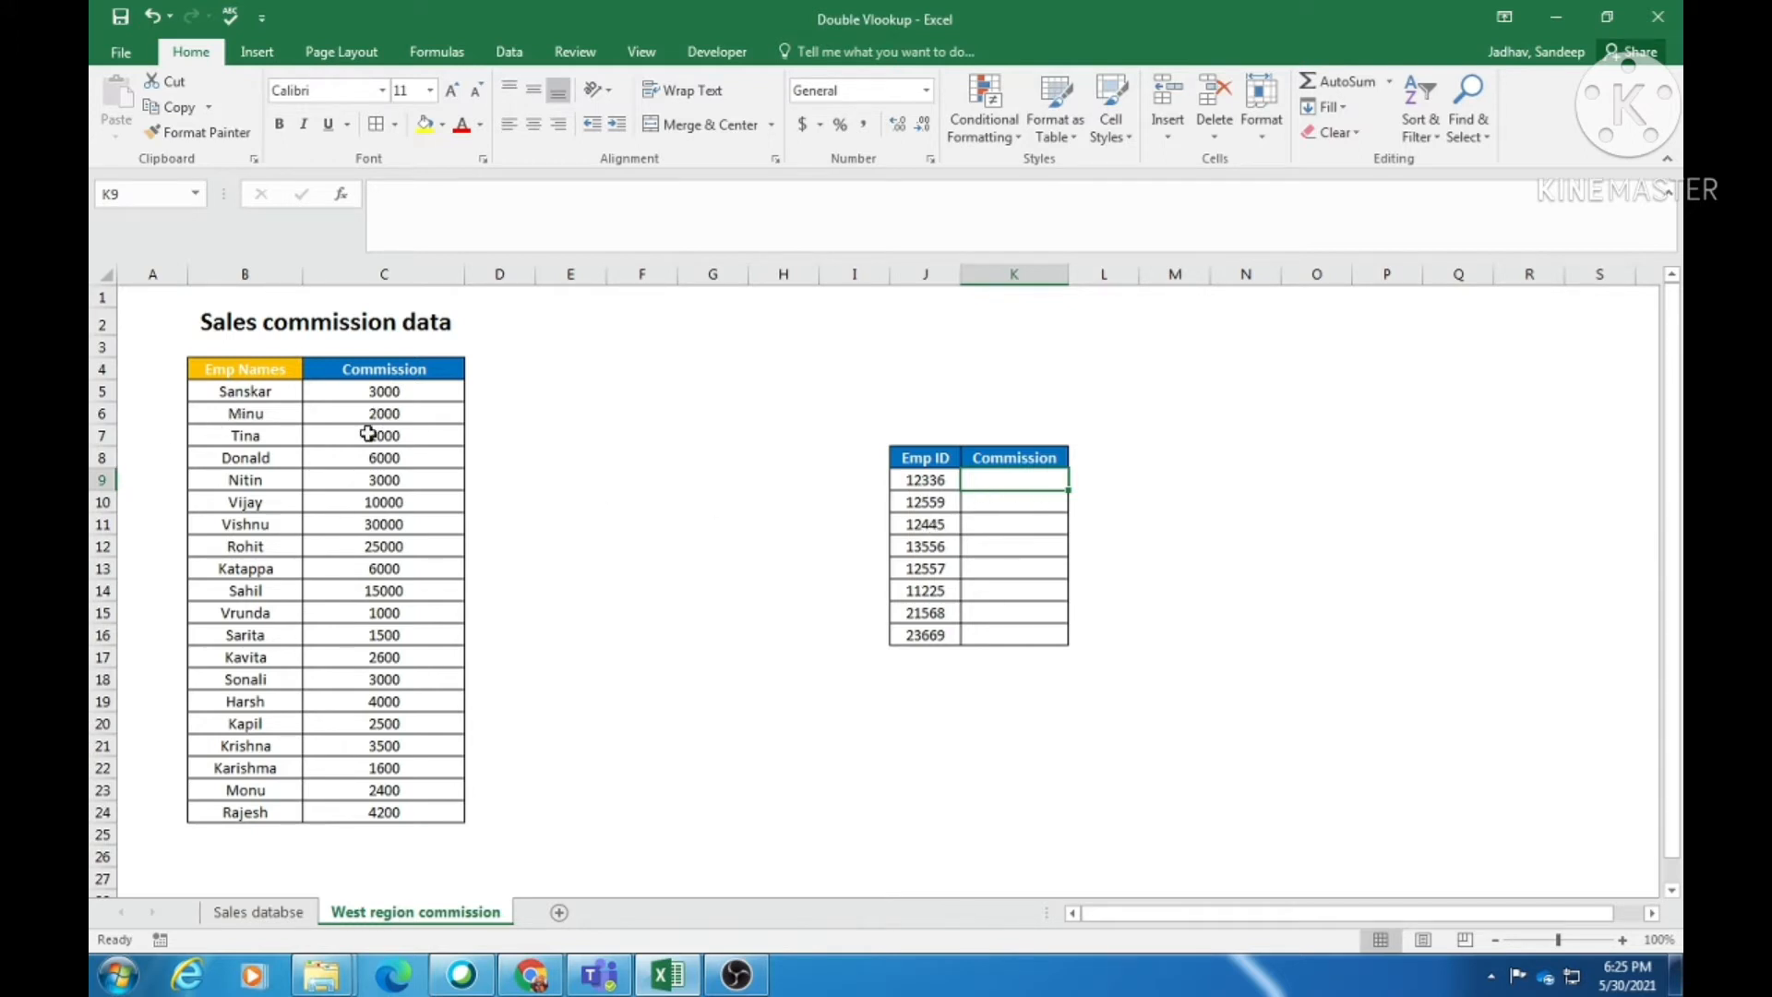
left_click(926, 478)
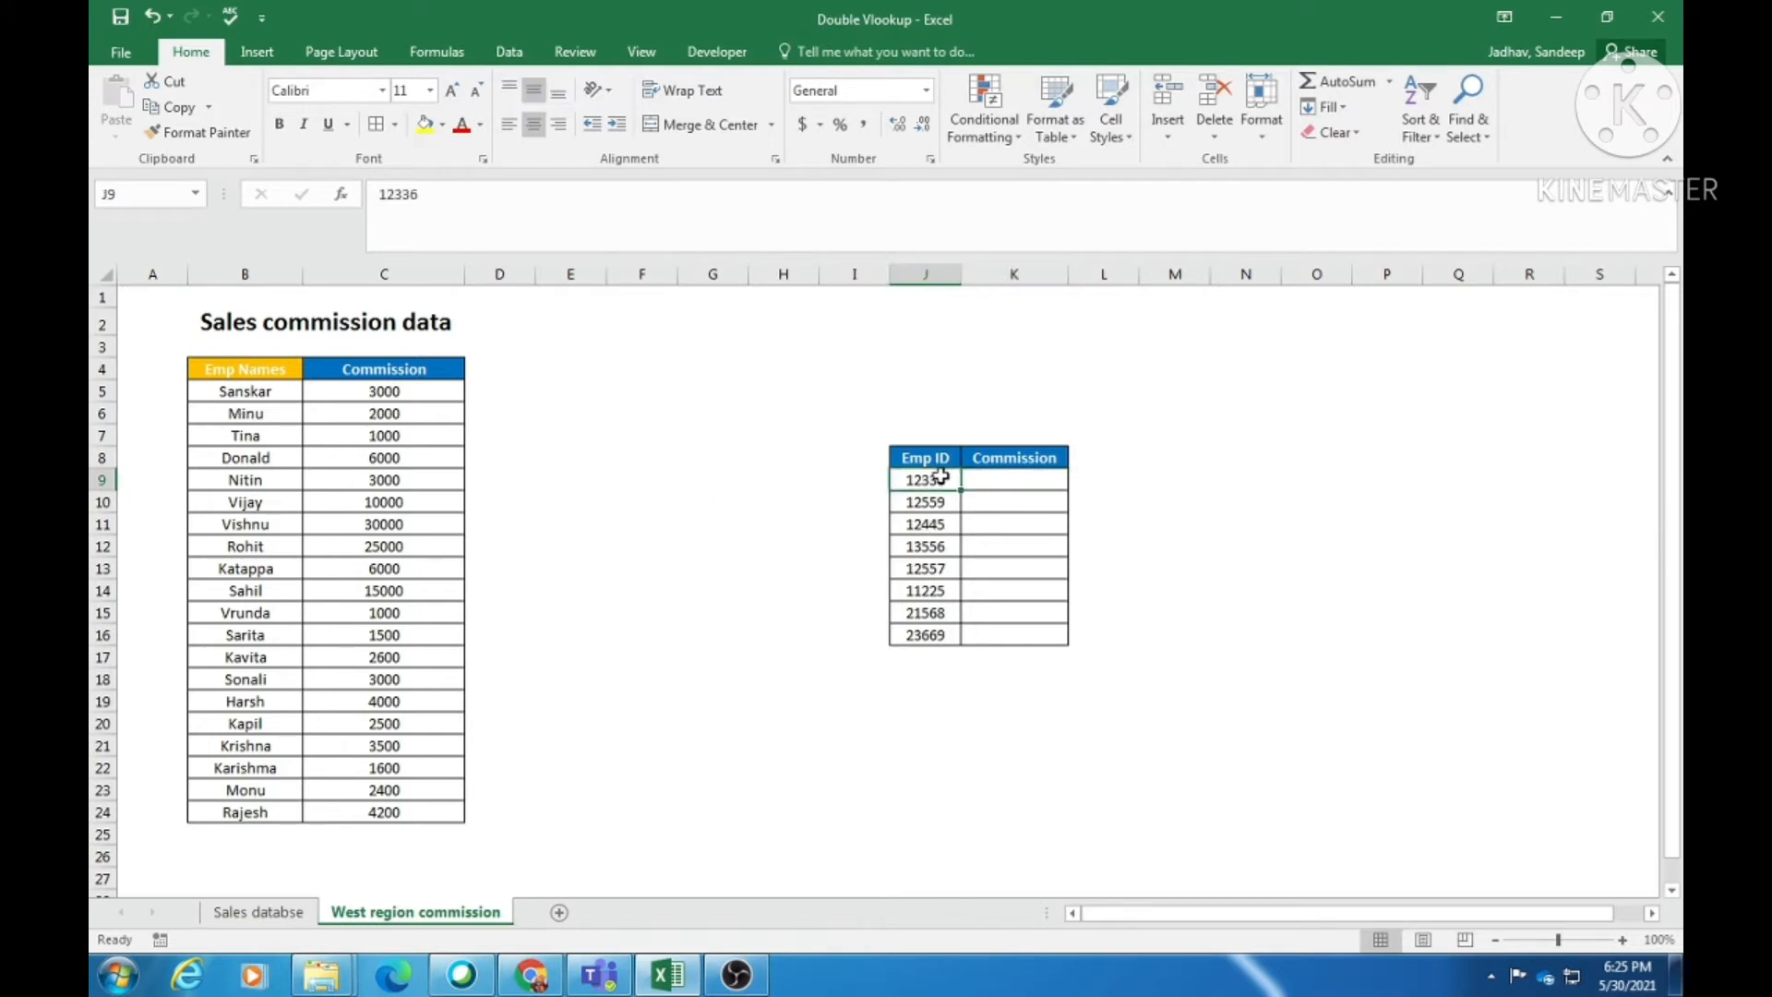
left_click(258, 911)
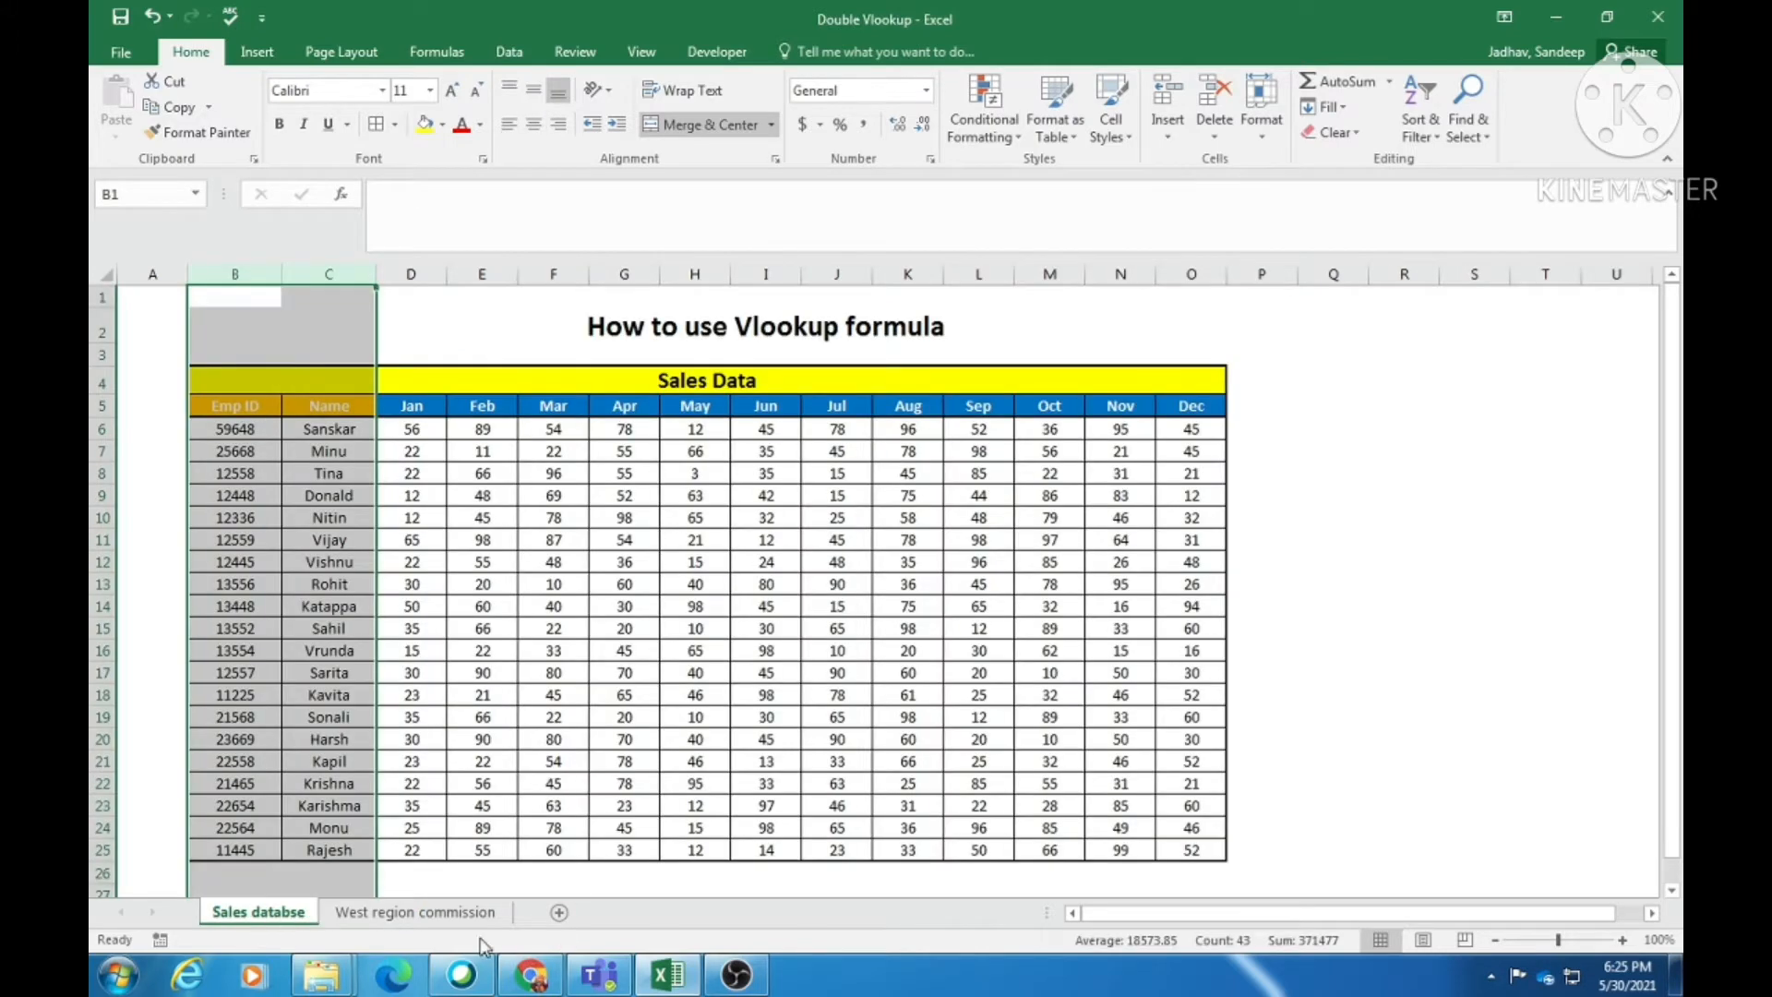
left_click(436, 914)
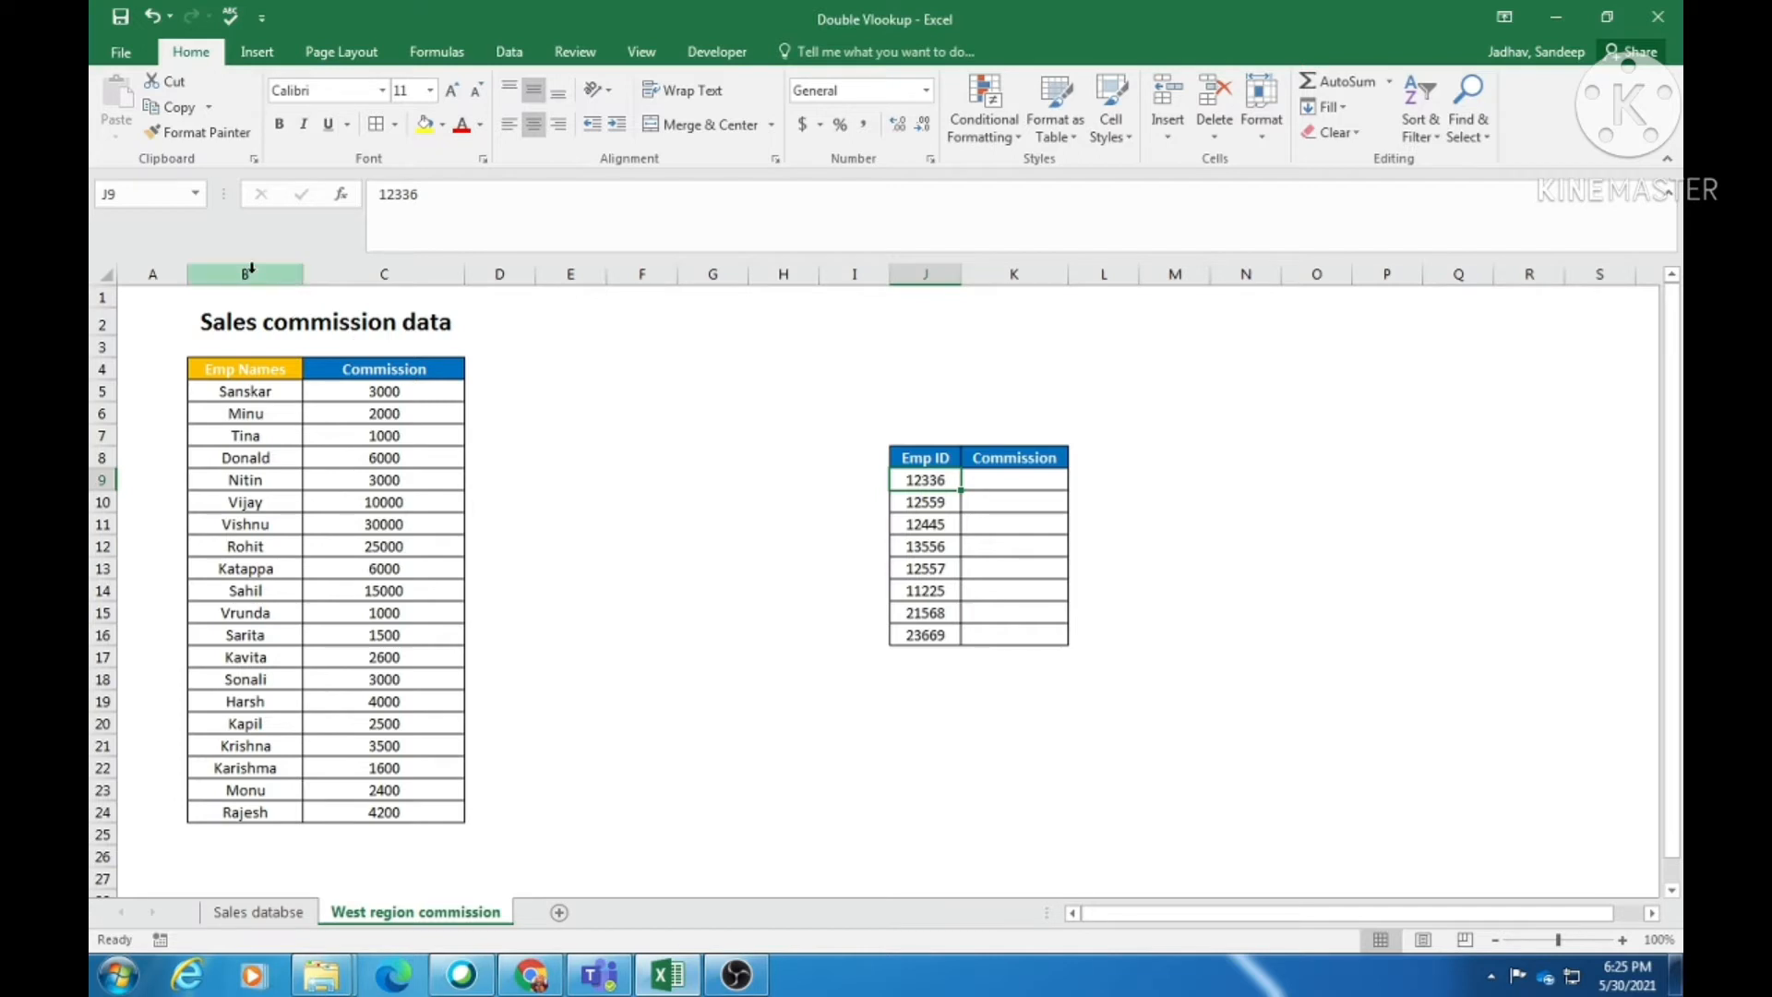
Compare the commission sheet's Emp Names and Commission columns with its Emp ID list and the Sales databse sheet's Emp ID and Name columns.
left_click_drag(277, 273, 361, 275)
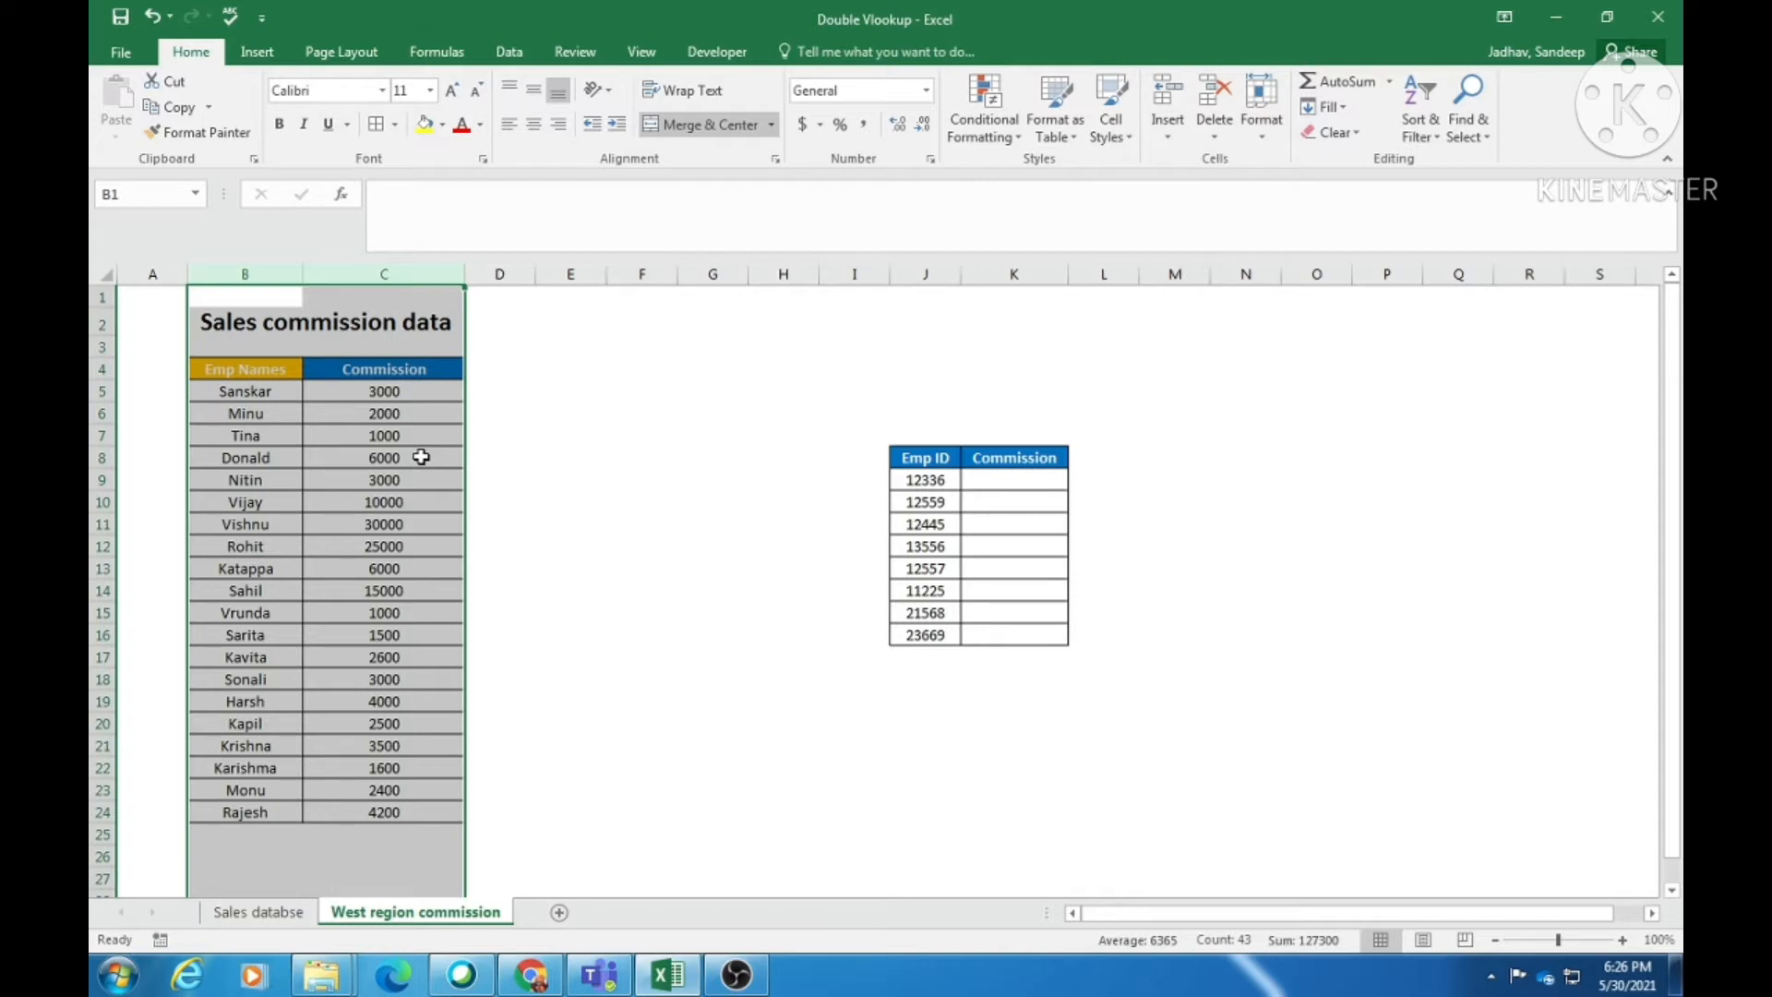
left_click(1172, 478)
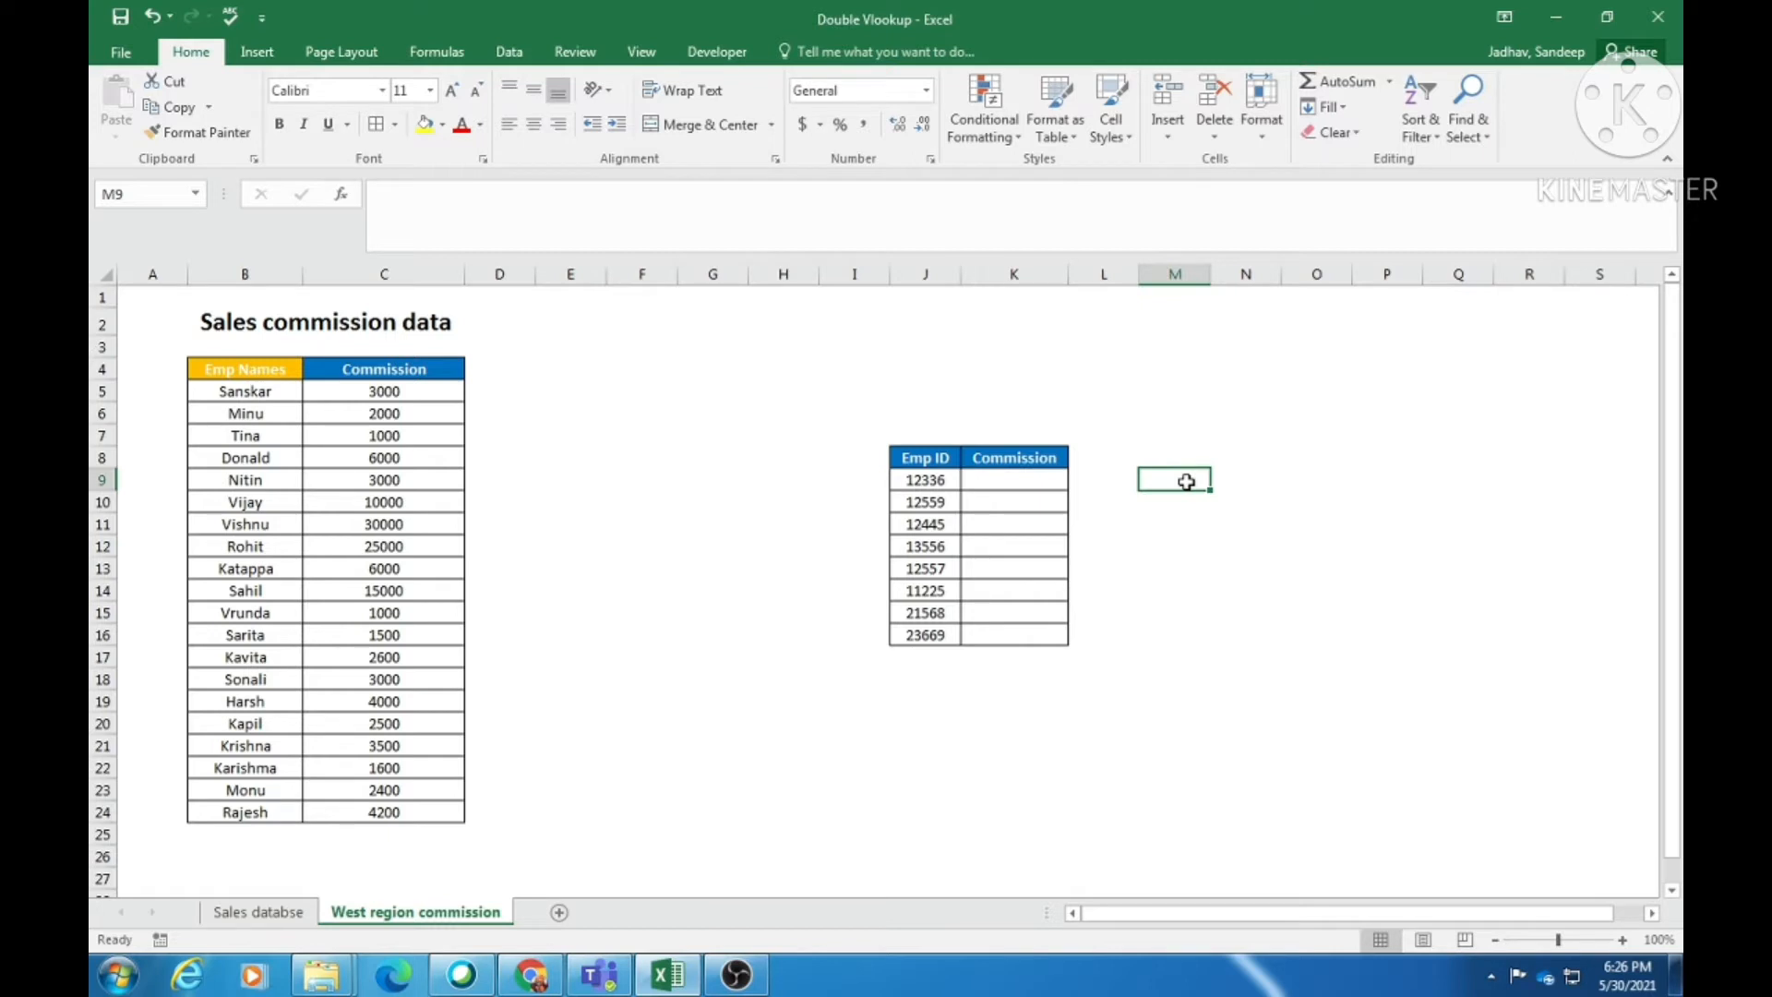
left_click(946, 482)
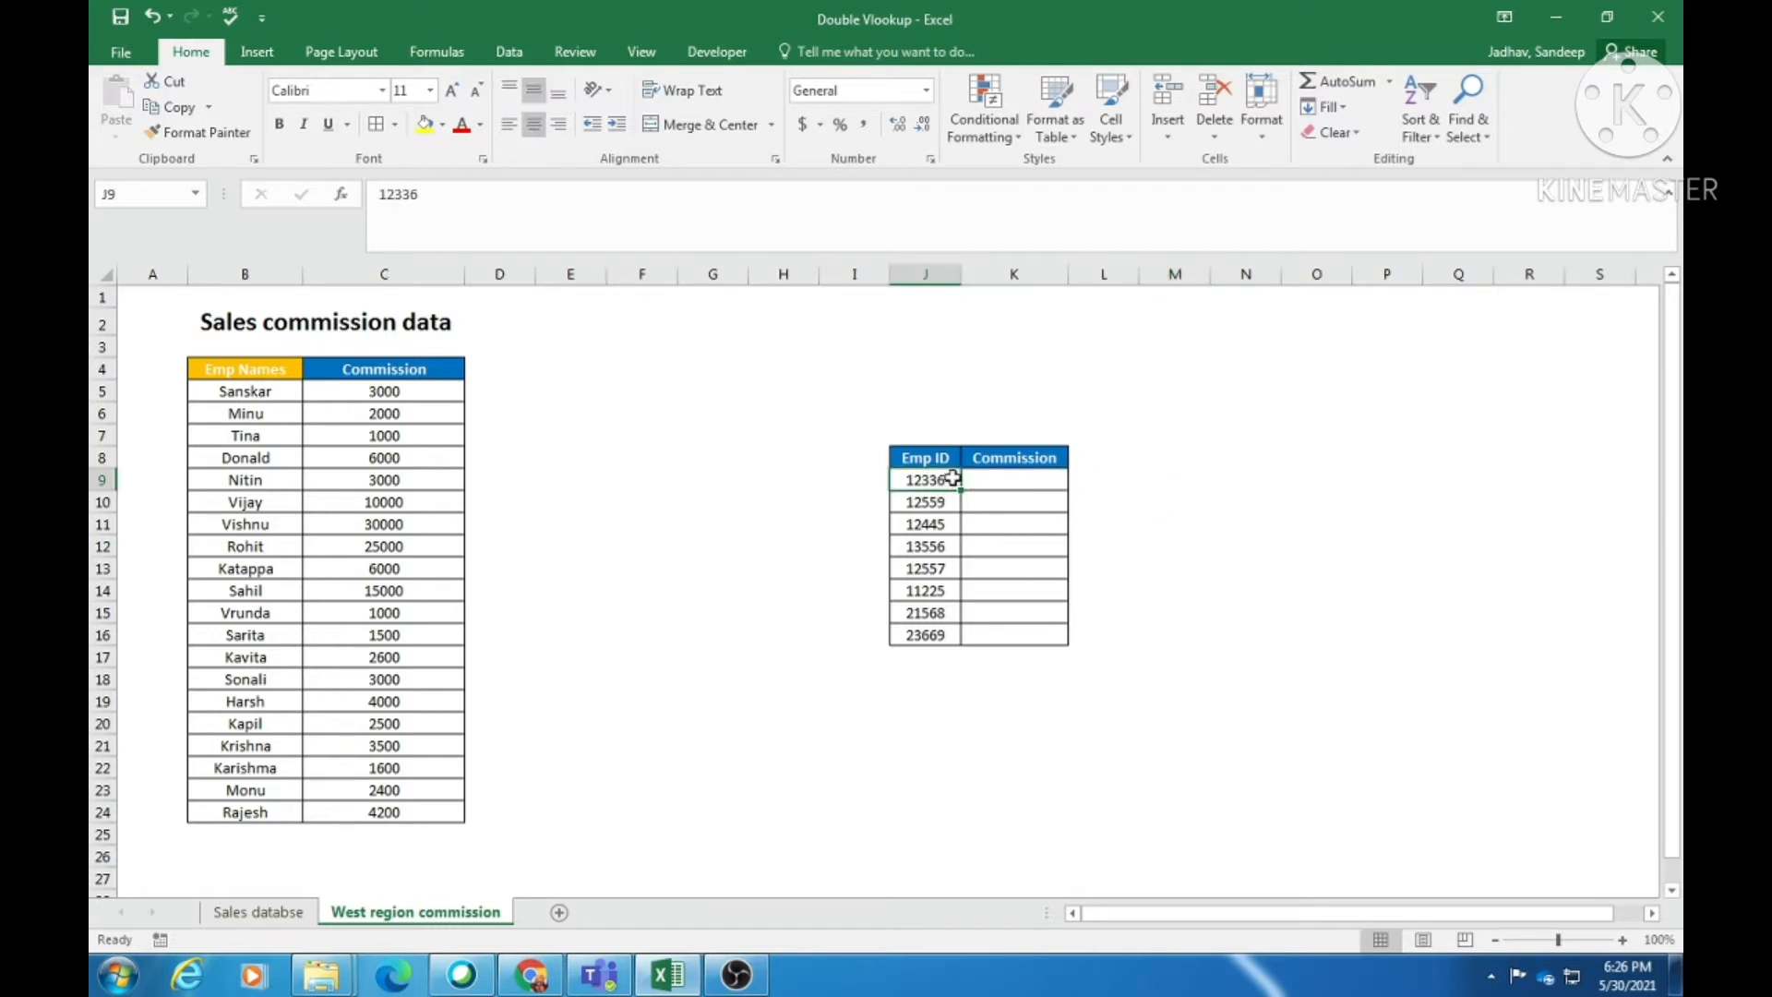
left_click(238, 913)
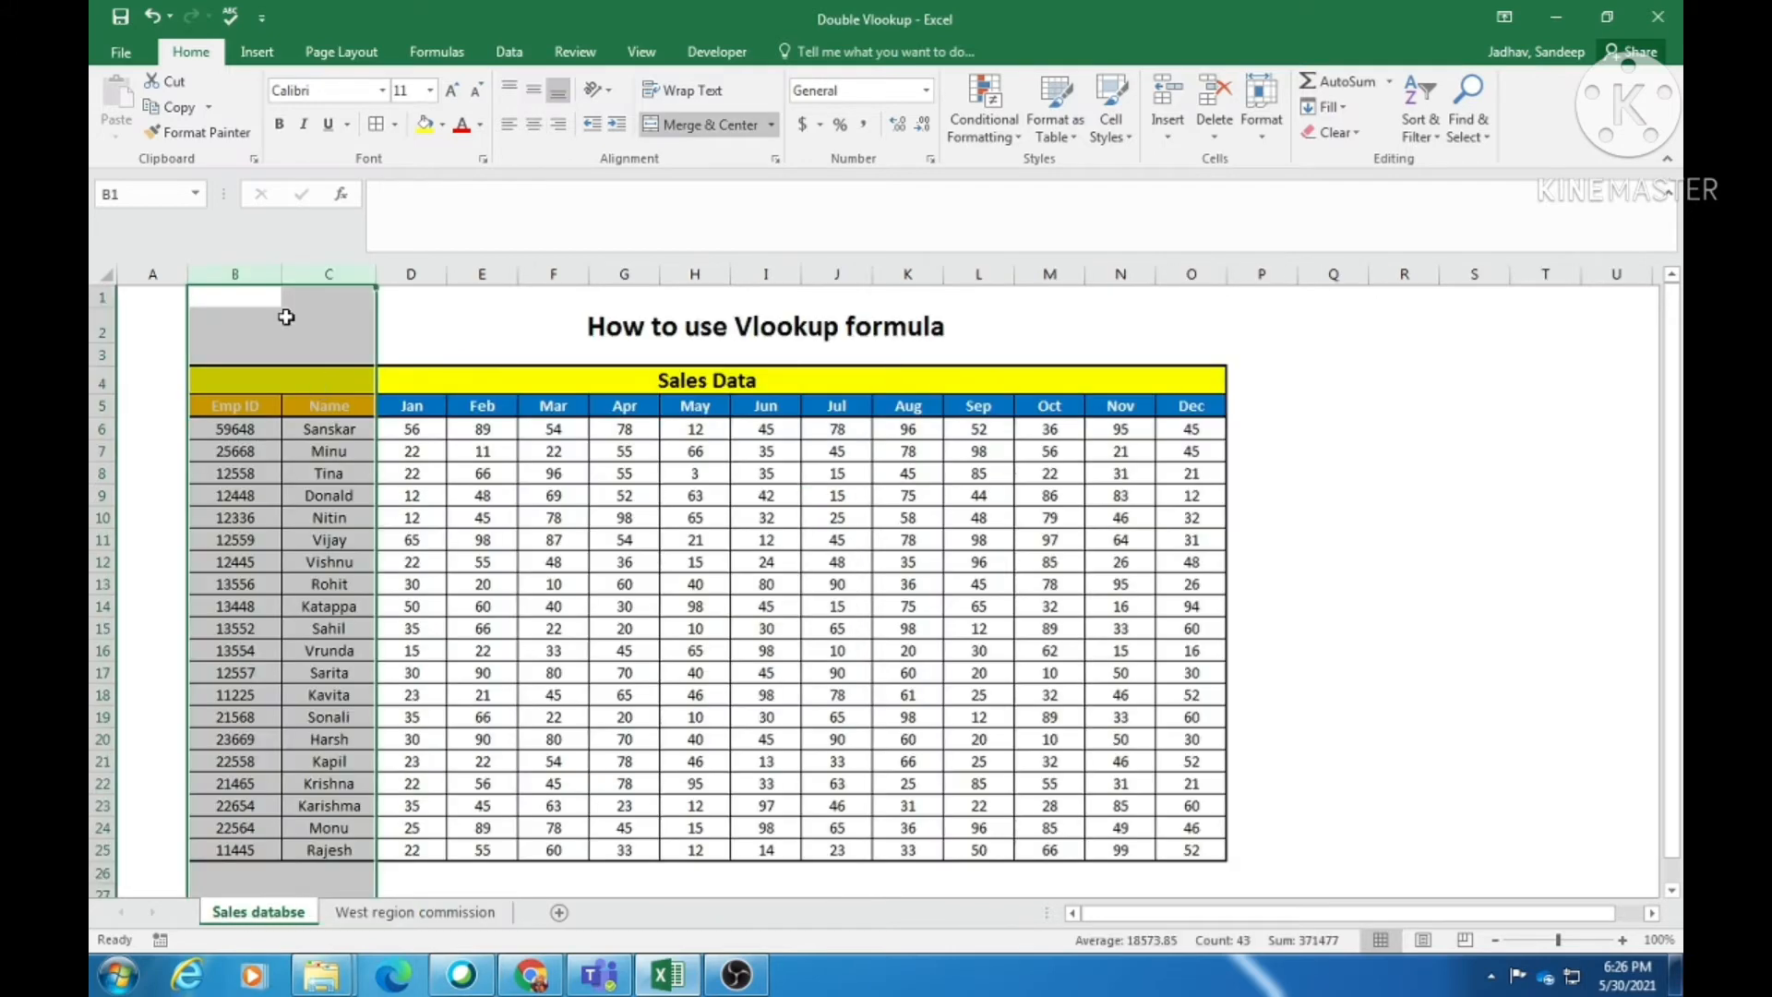
left_click(230, 274)
left_click_drag(230, 274, 329, 274)
left_click(414, 912)
left_click(1161, 477)
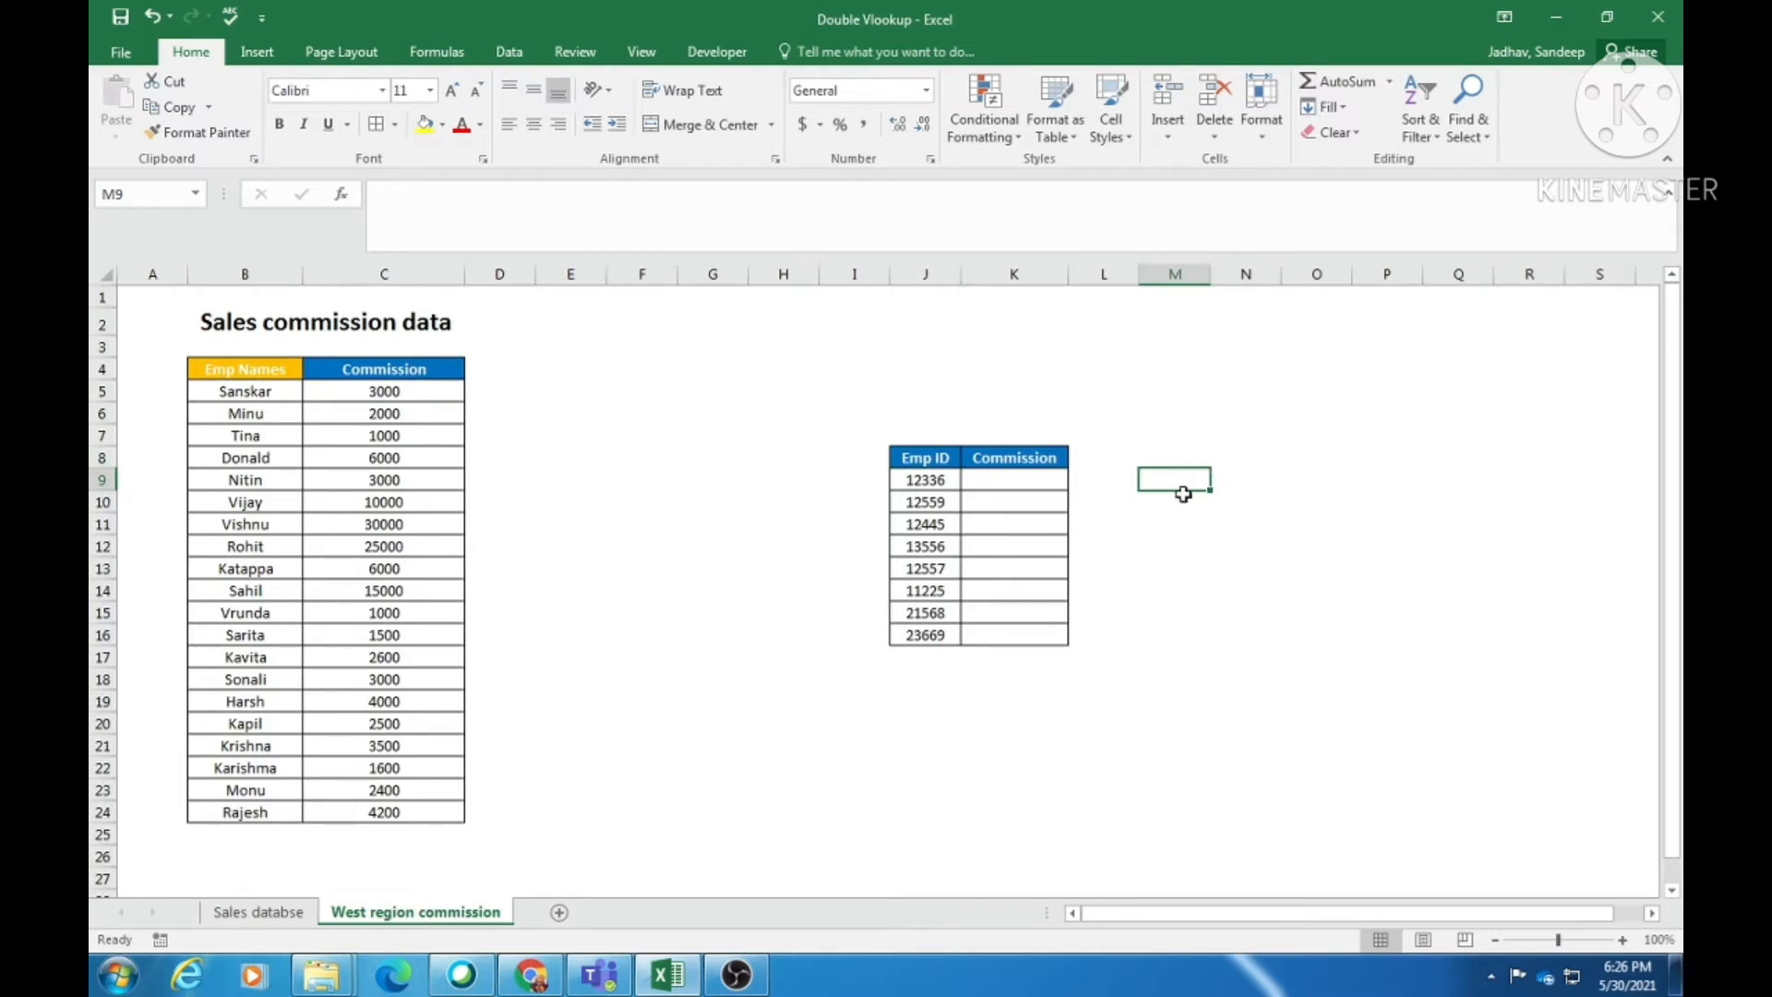
left_click_drag(924, 480, 936, 634)
left_click(1164, 476)
left_click_drag(253, 274, 349, 274)
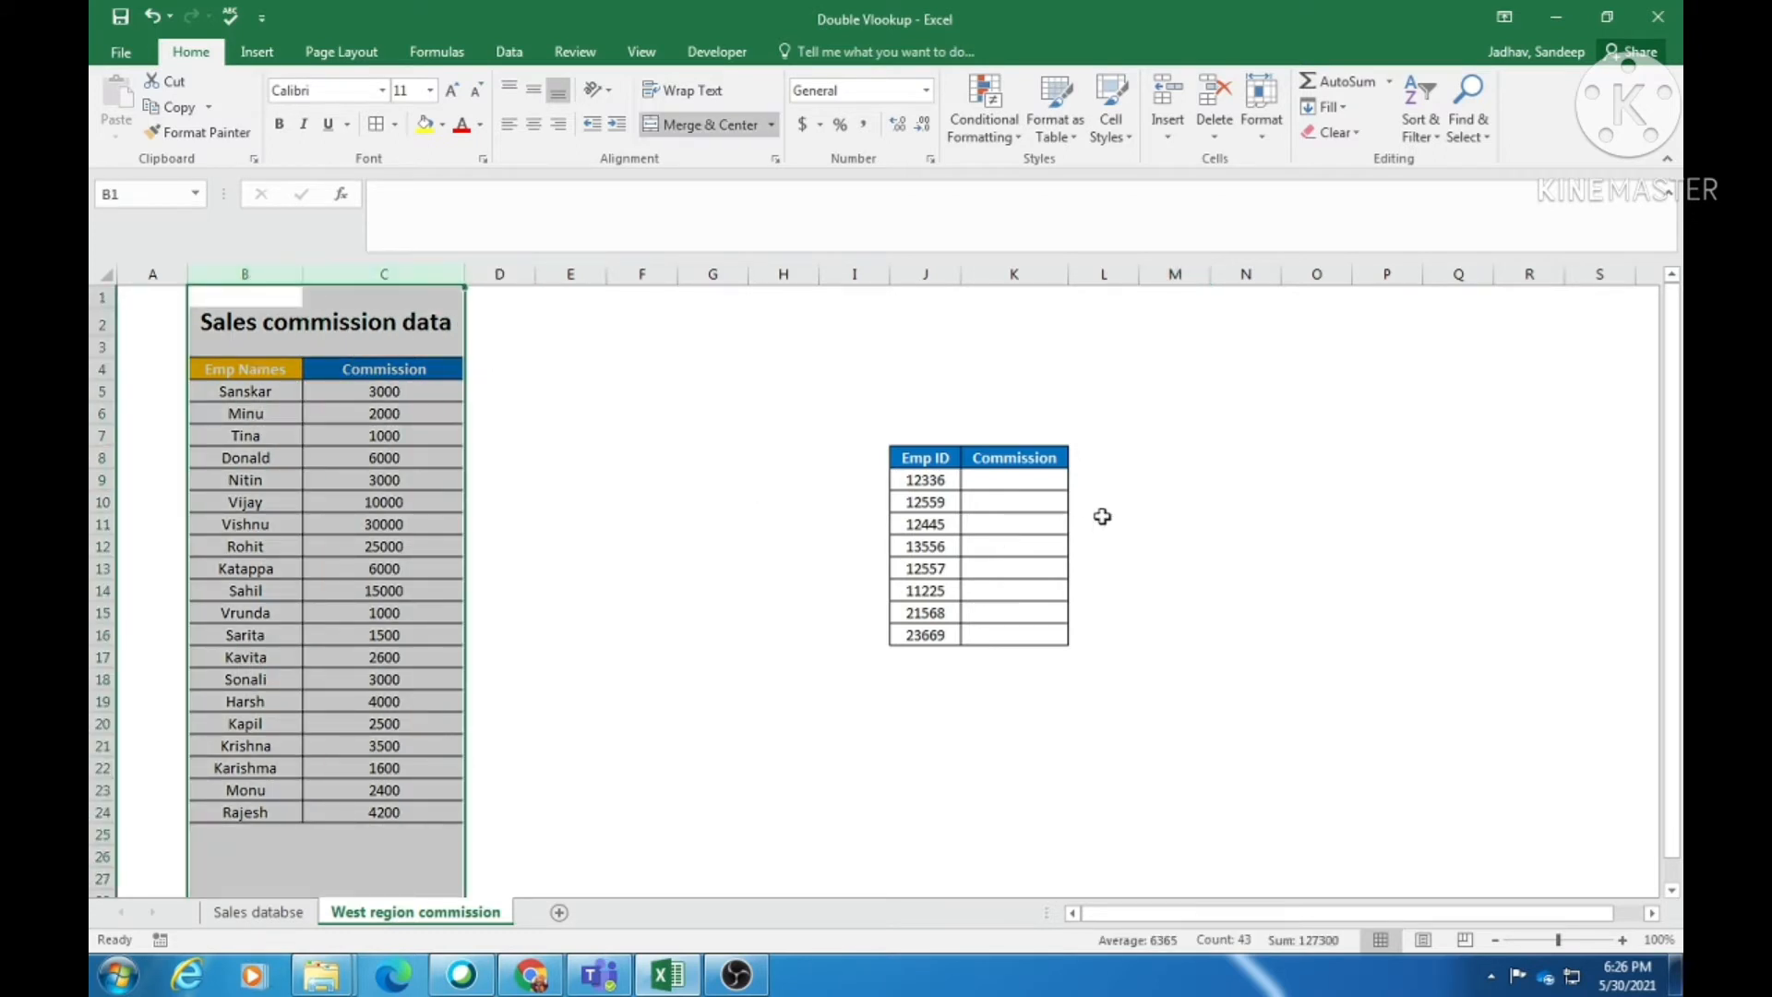
left_click(1153, 480)
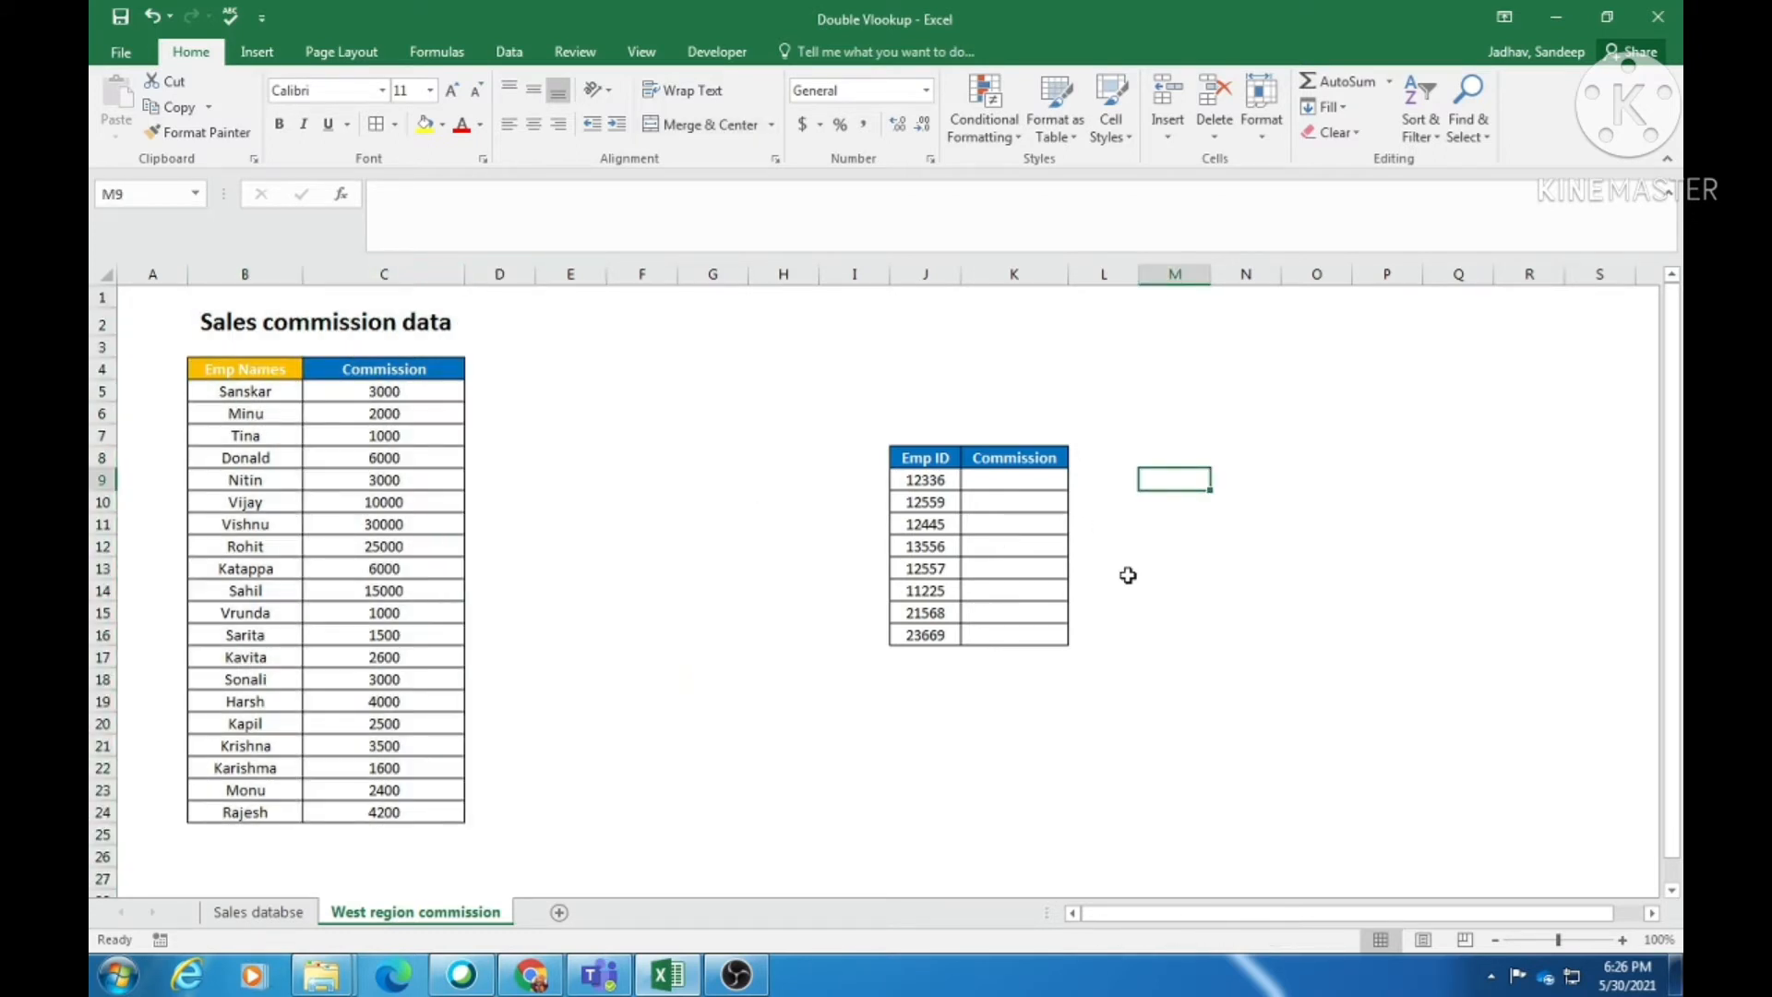
Start a formula in cell K9 with a second VLOOKUP nested as the lookup value of the first VLOOKUP.
left_click(999, 481)
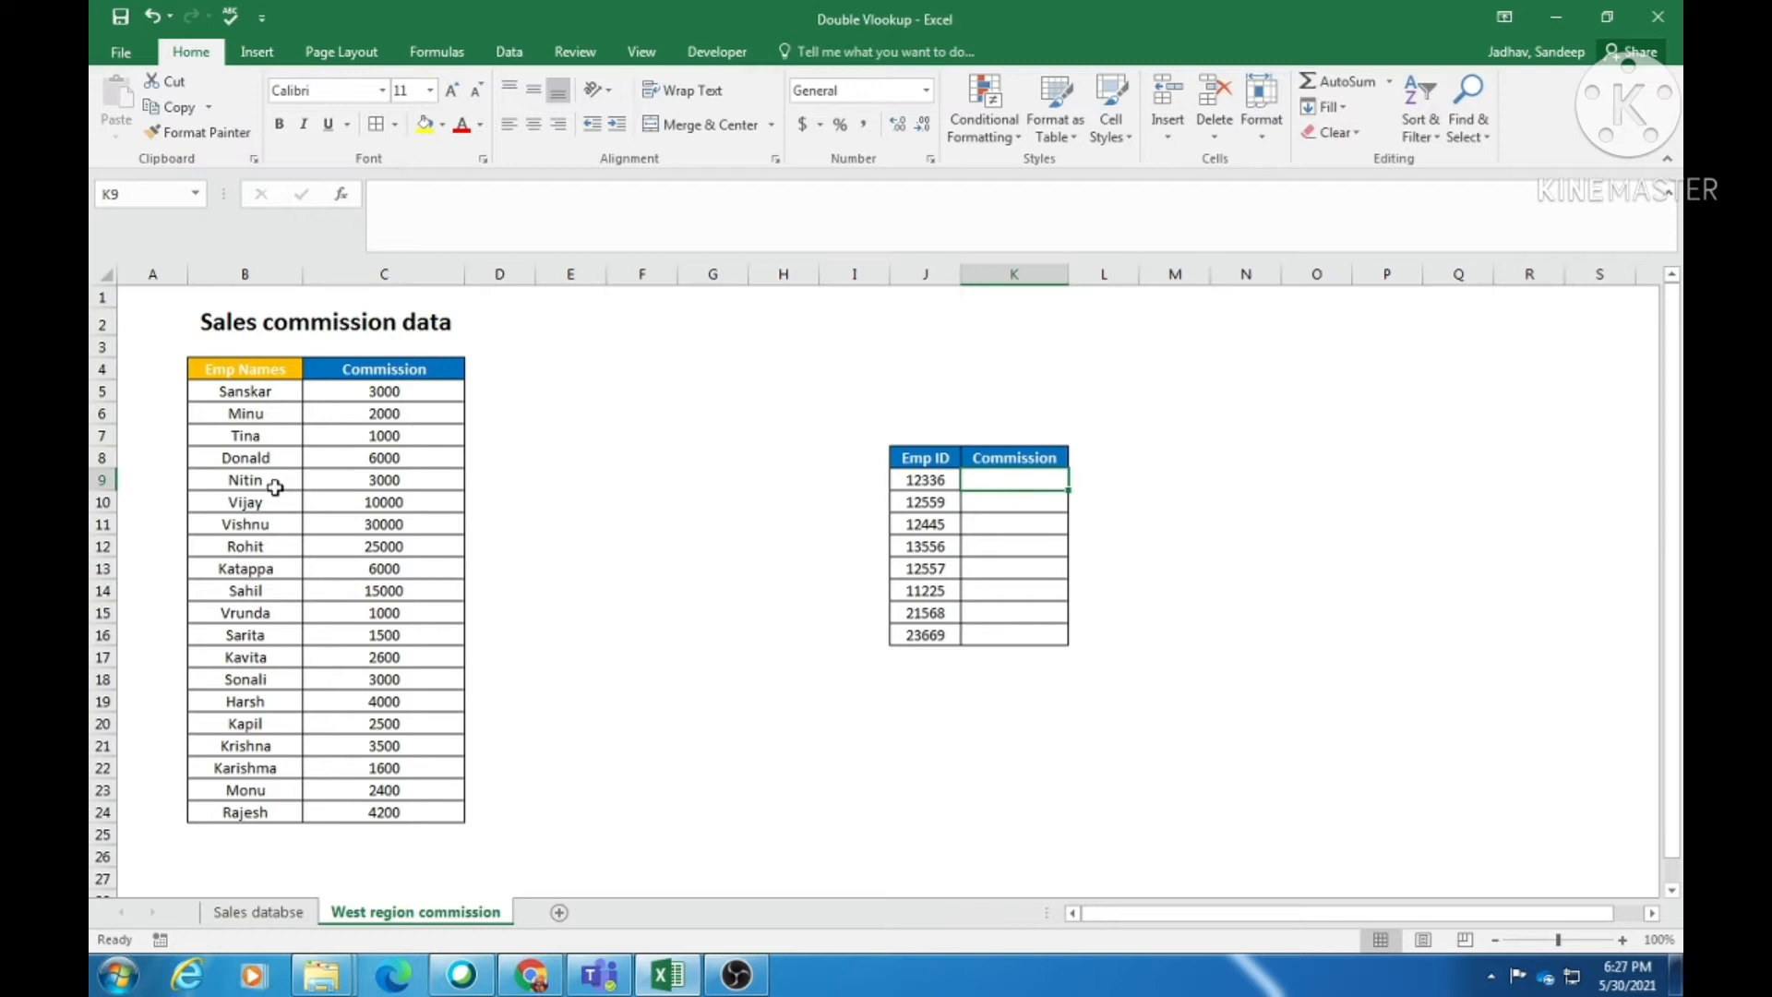
left_click_drag(222, 270, 305, 274)
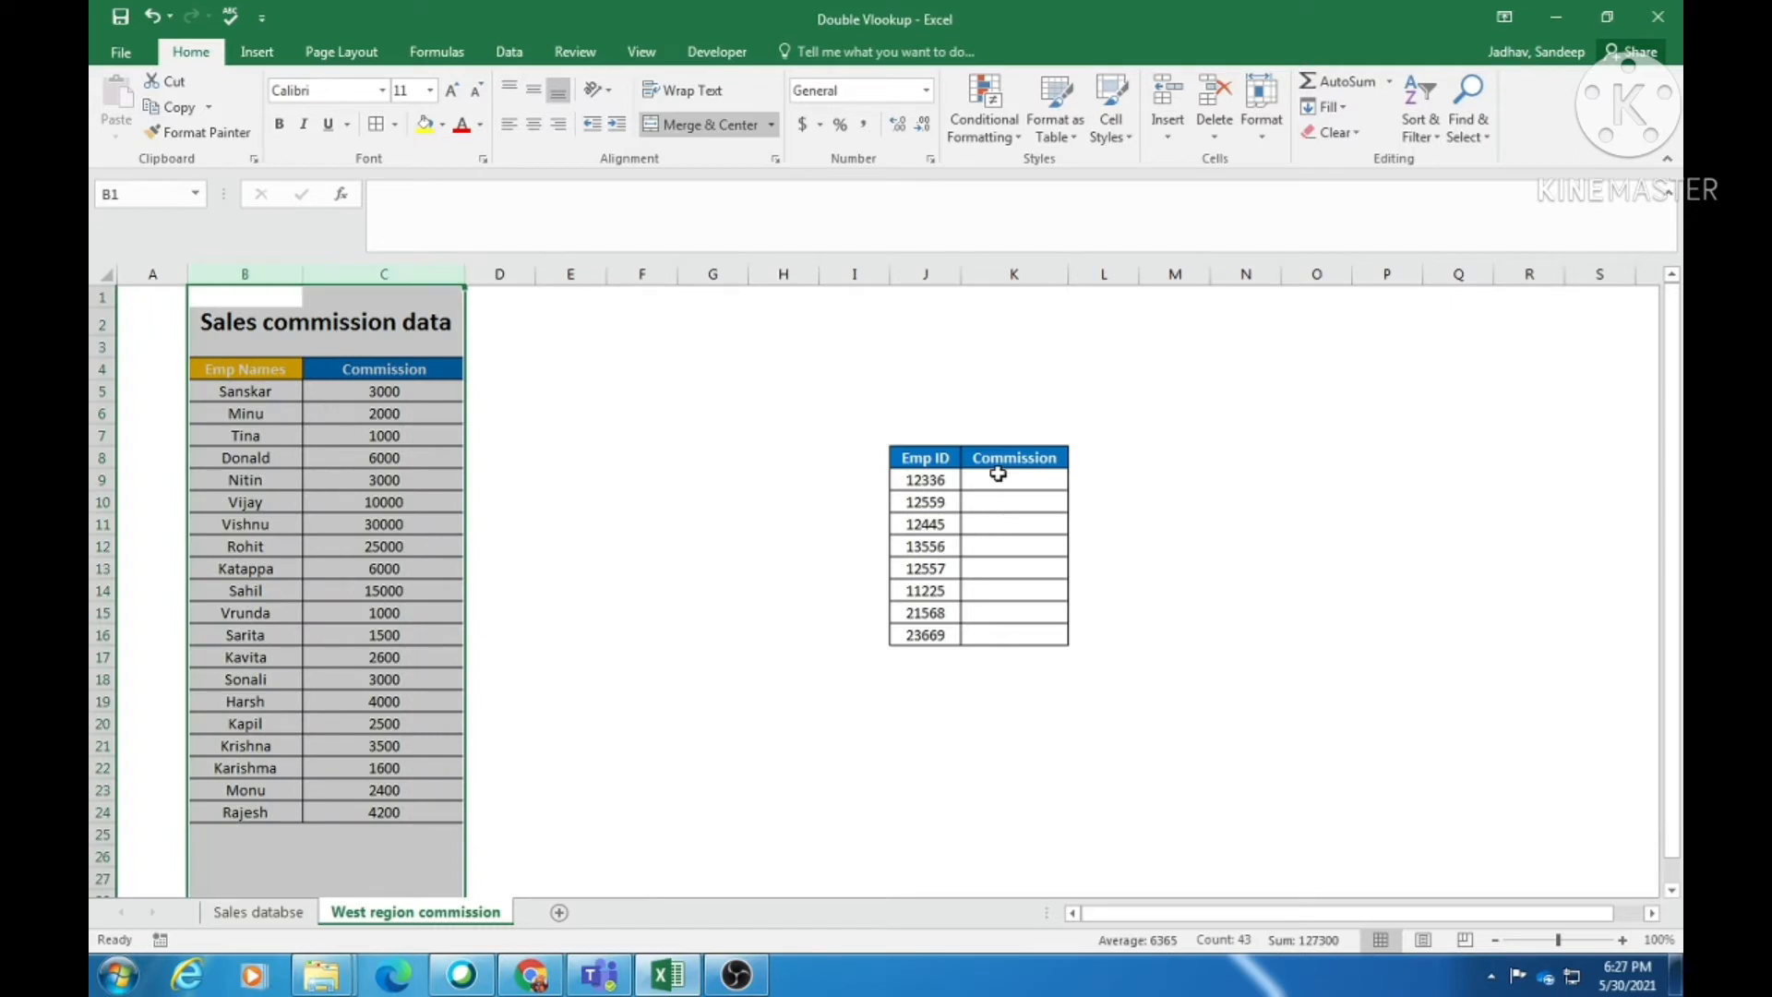
left_click(997, 483)
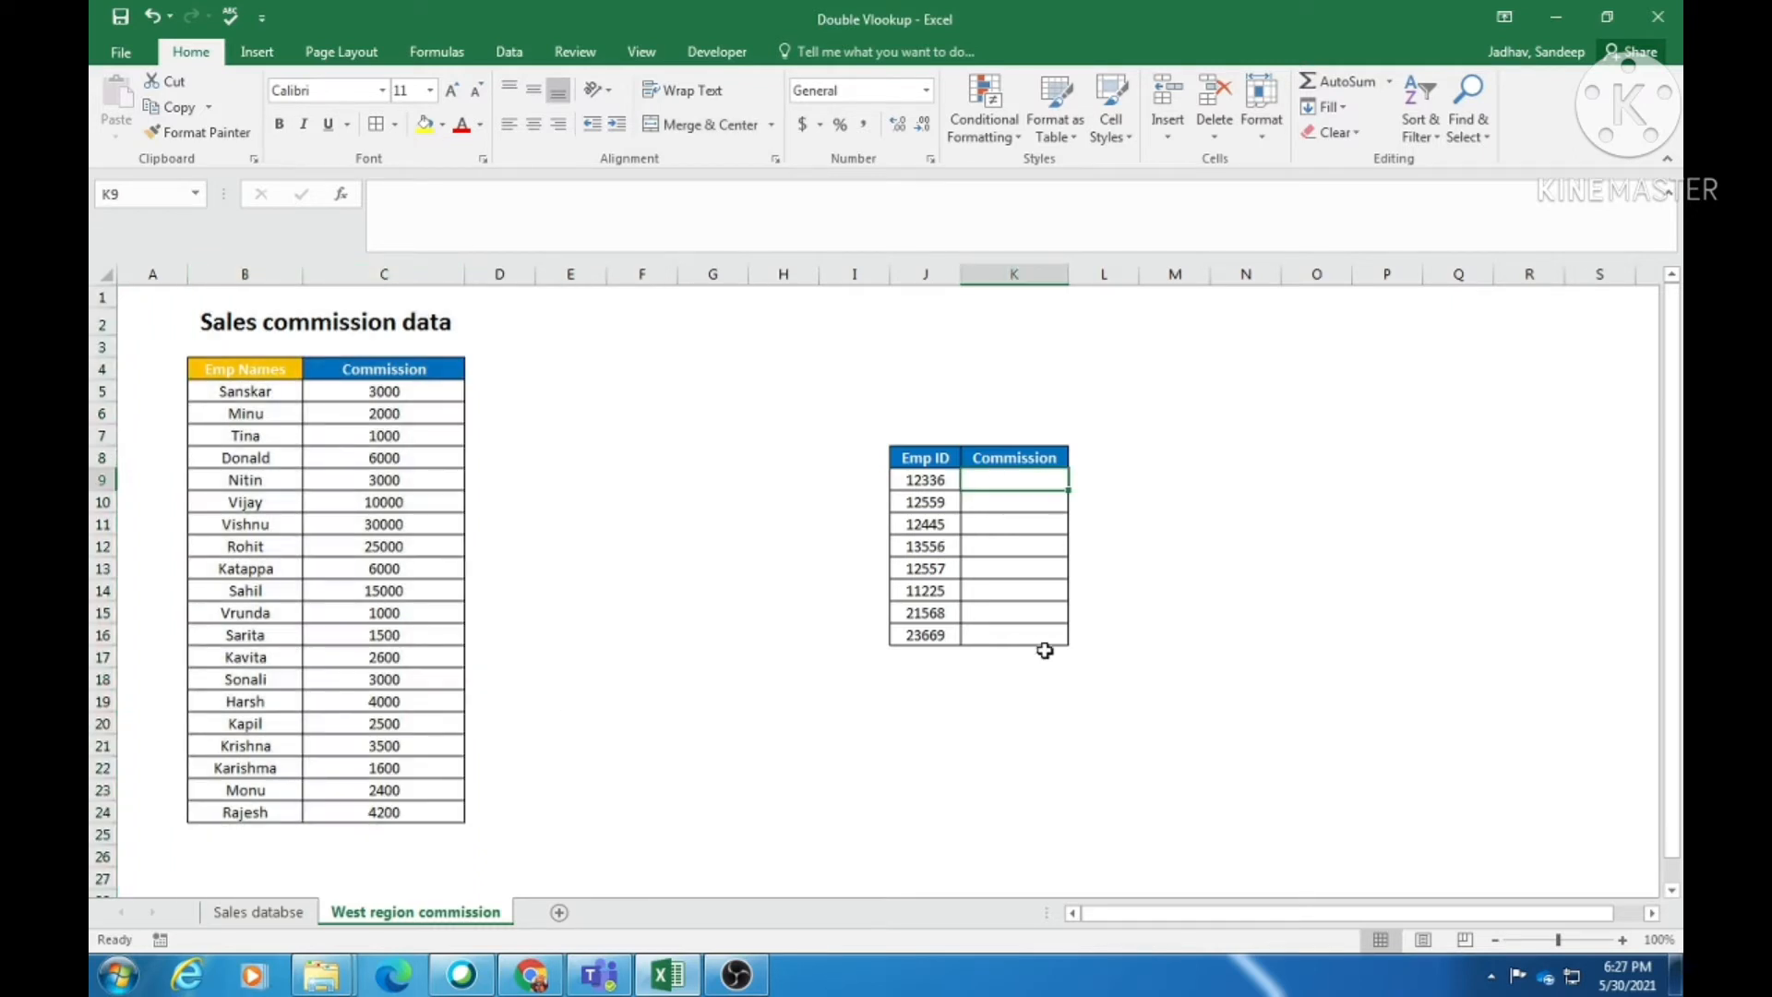
type("=vlook")
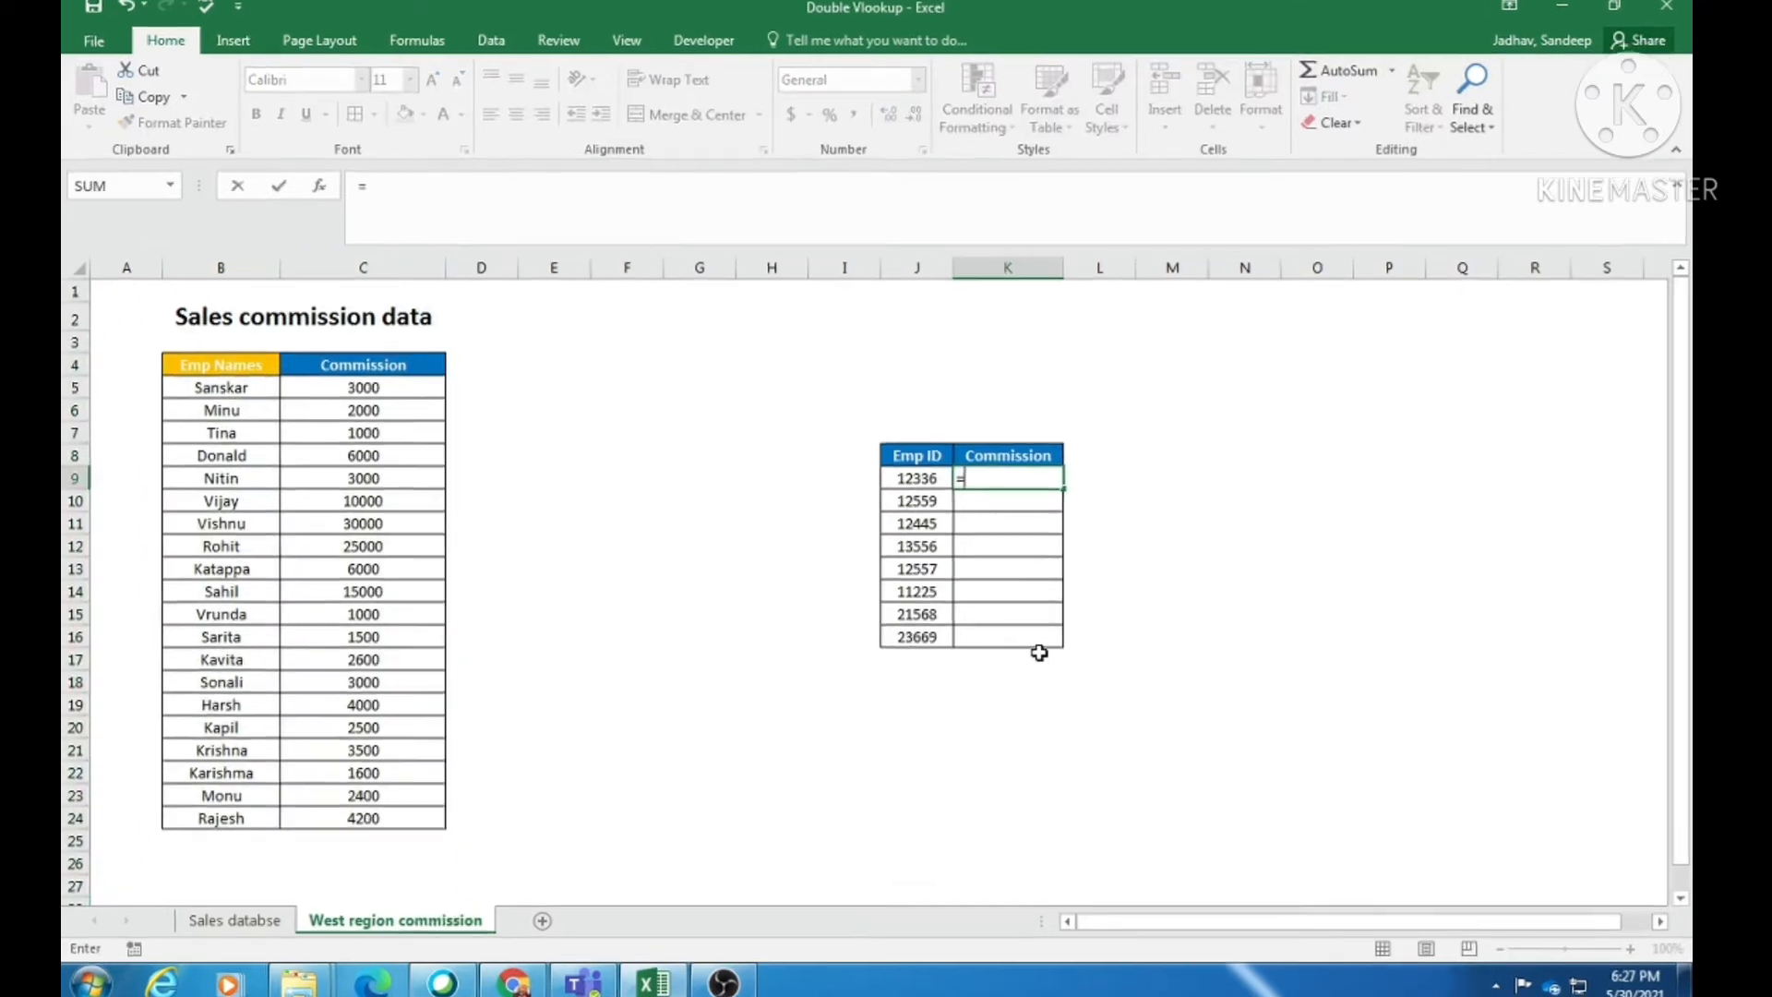
type("up")
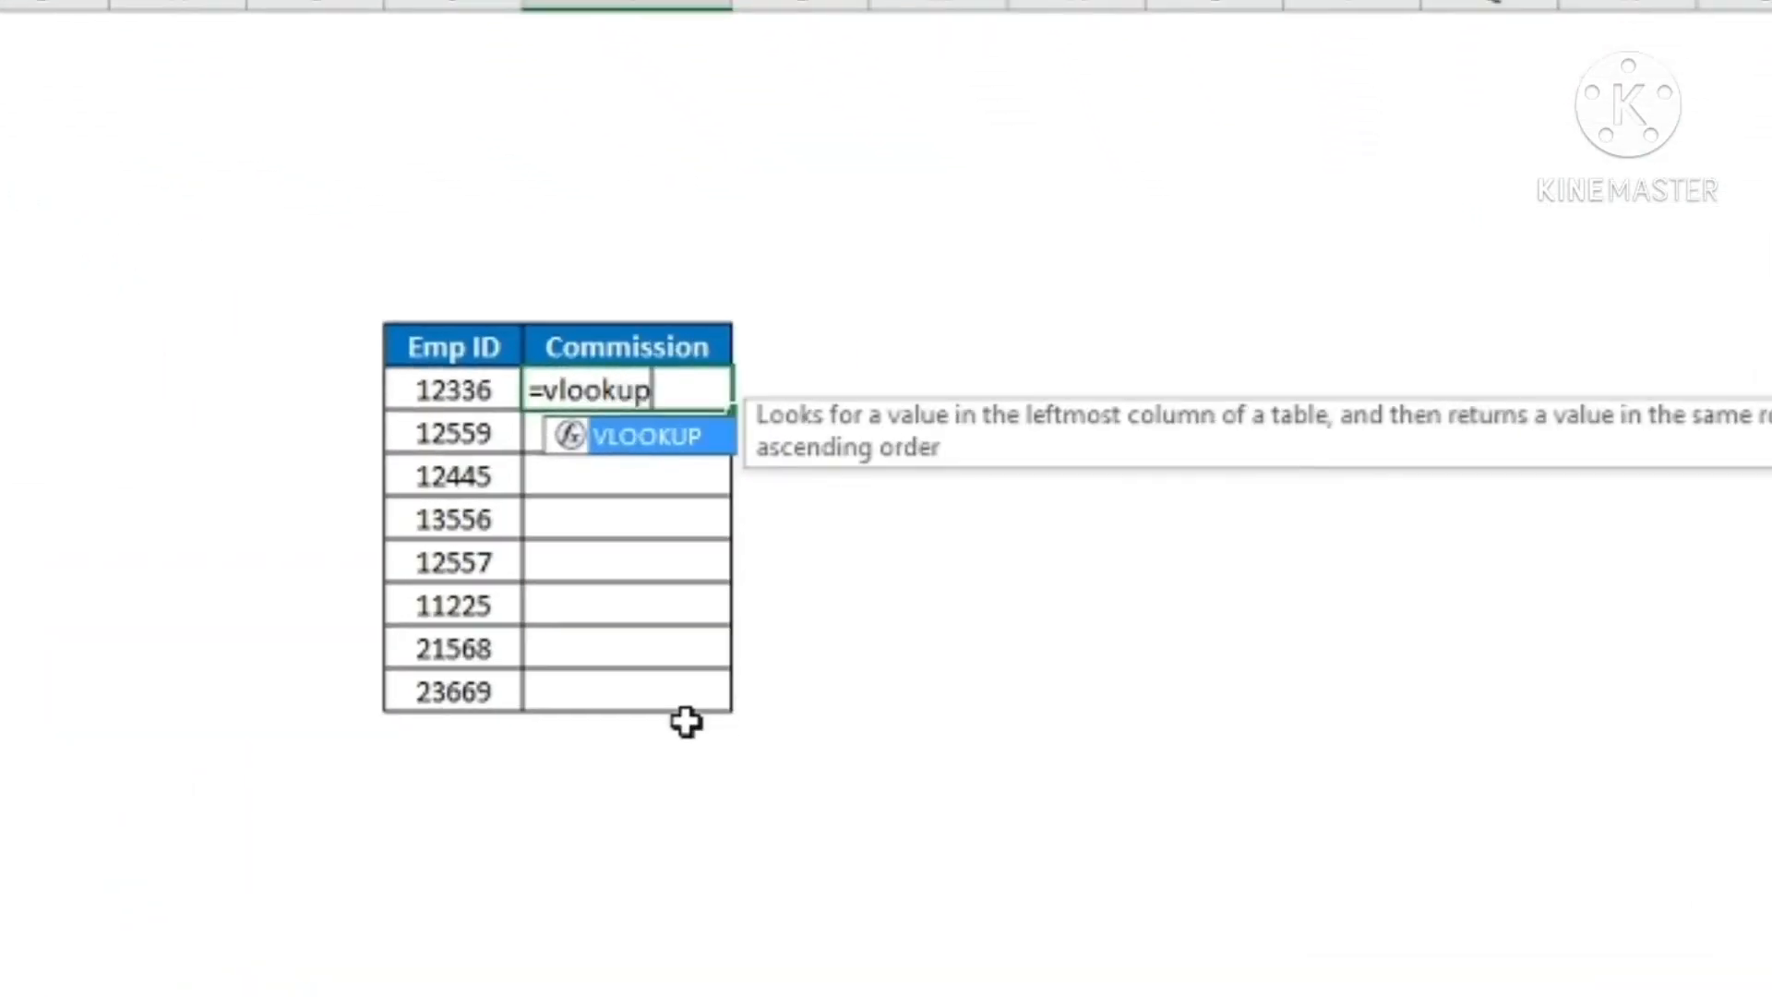
key("Tab")
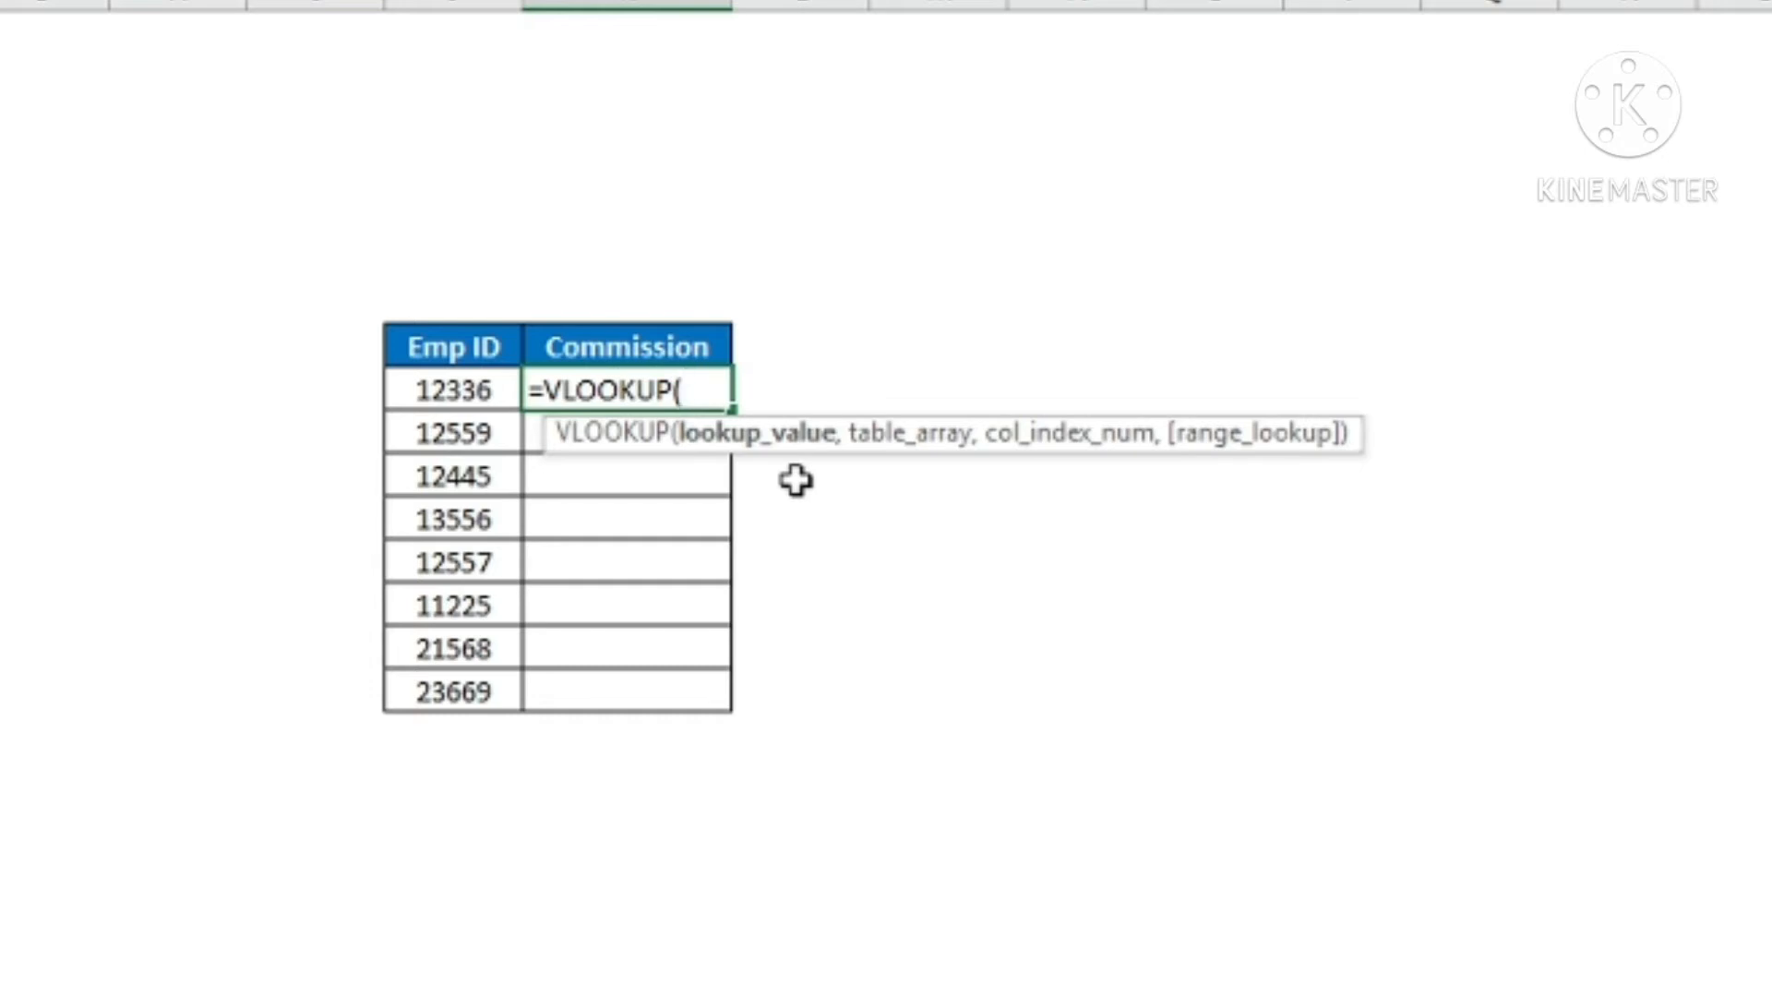
type("vlook")
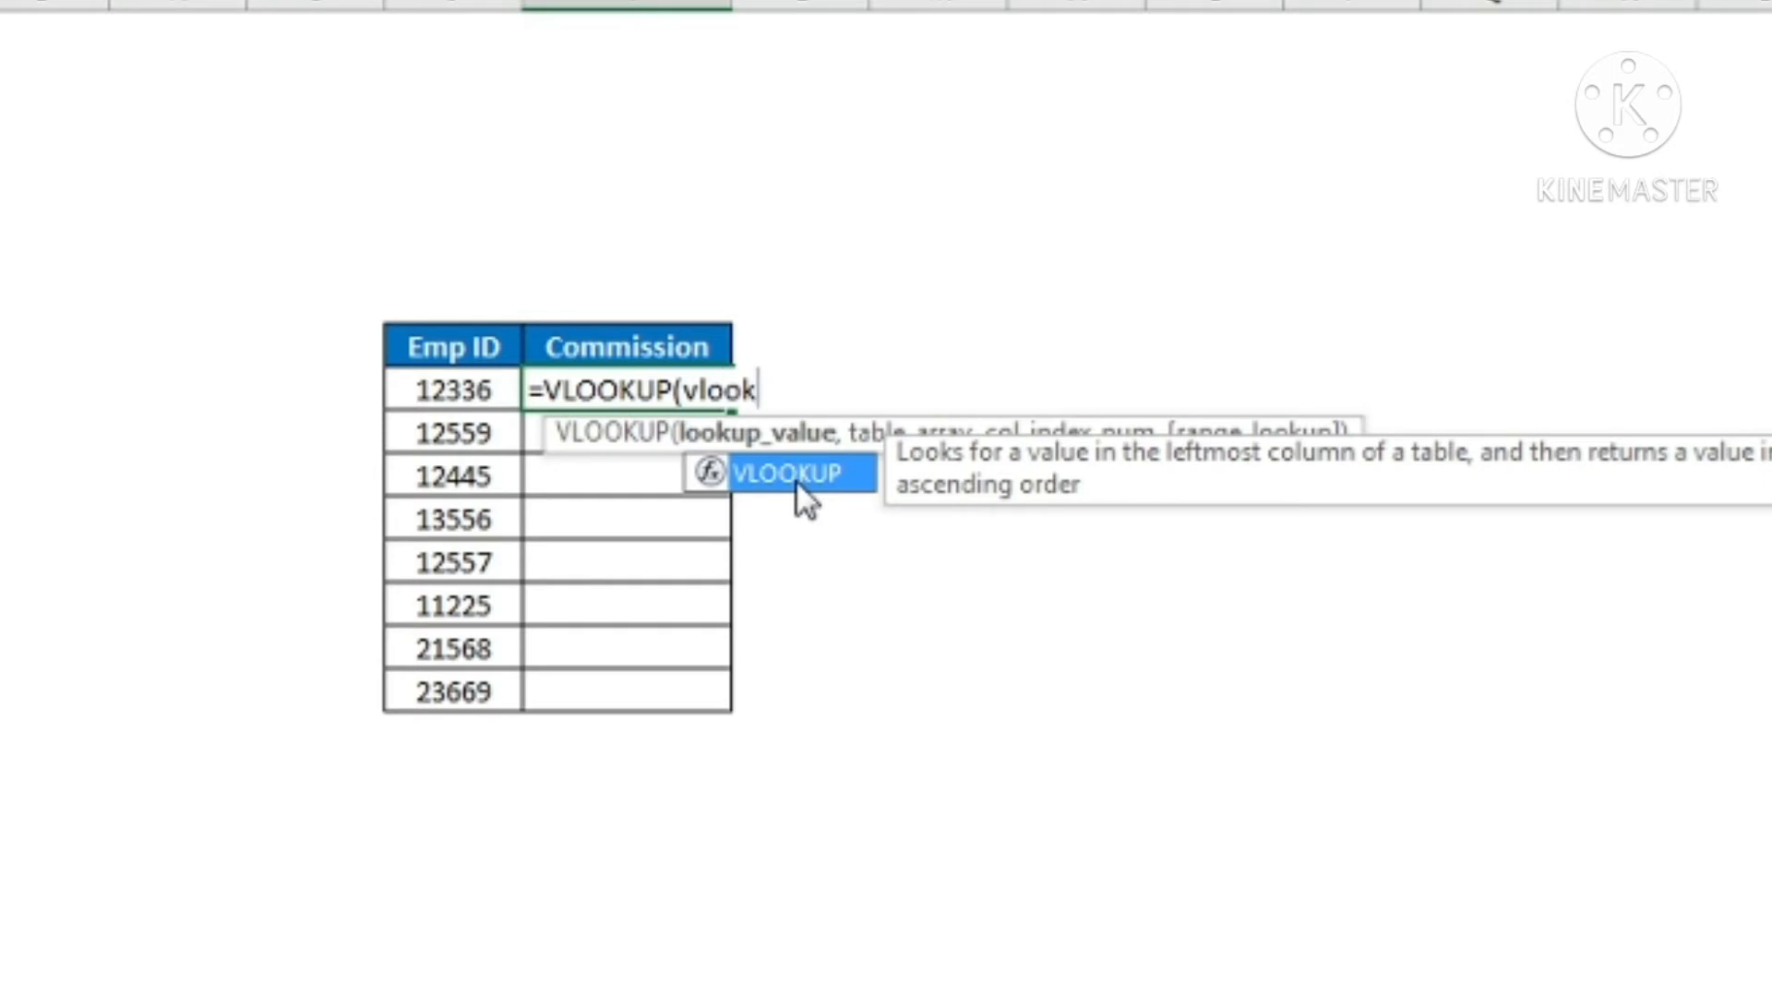
double_click(795, 479)
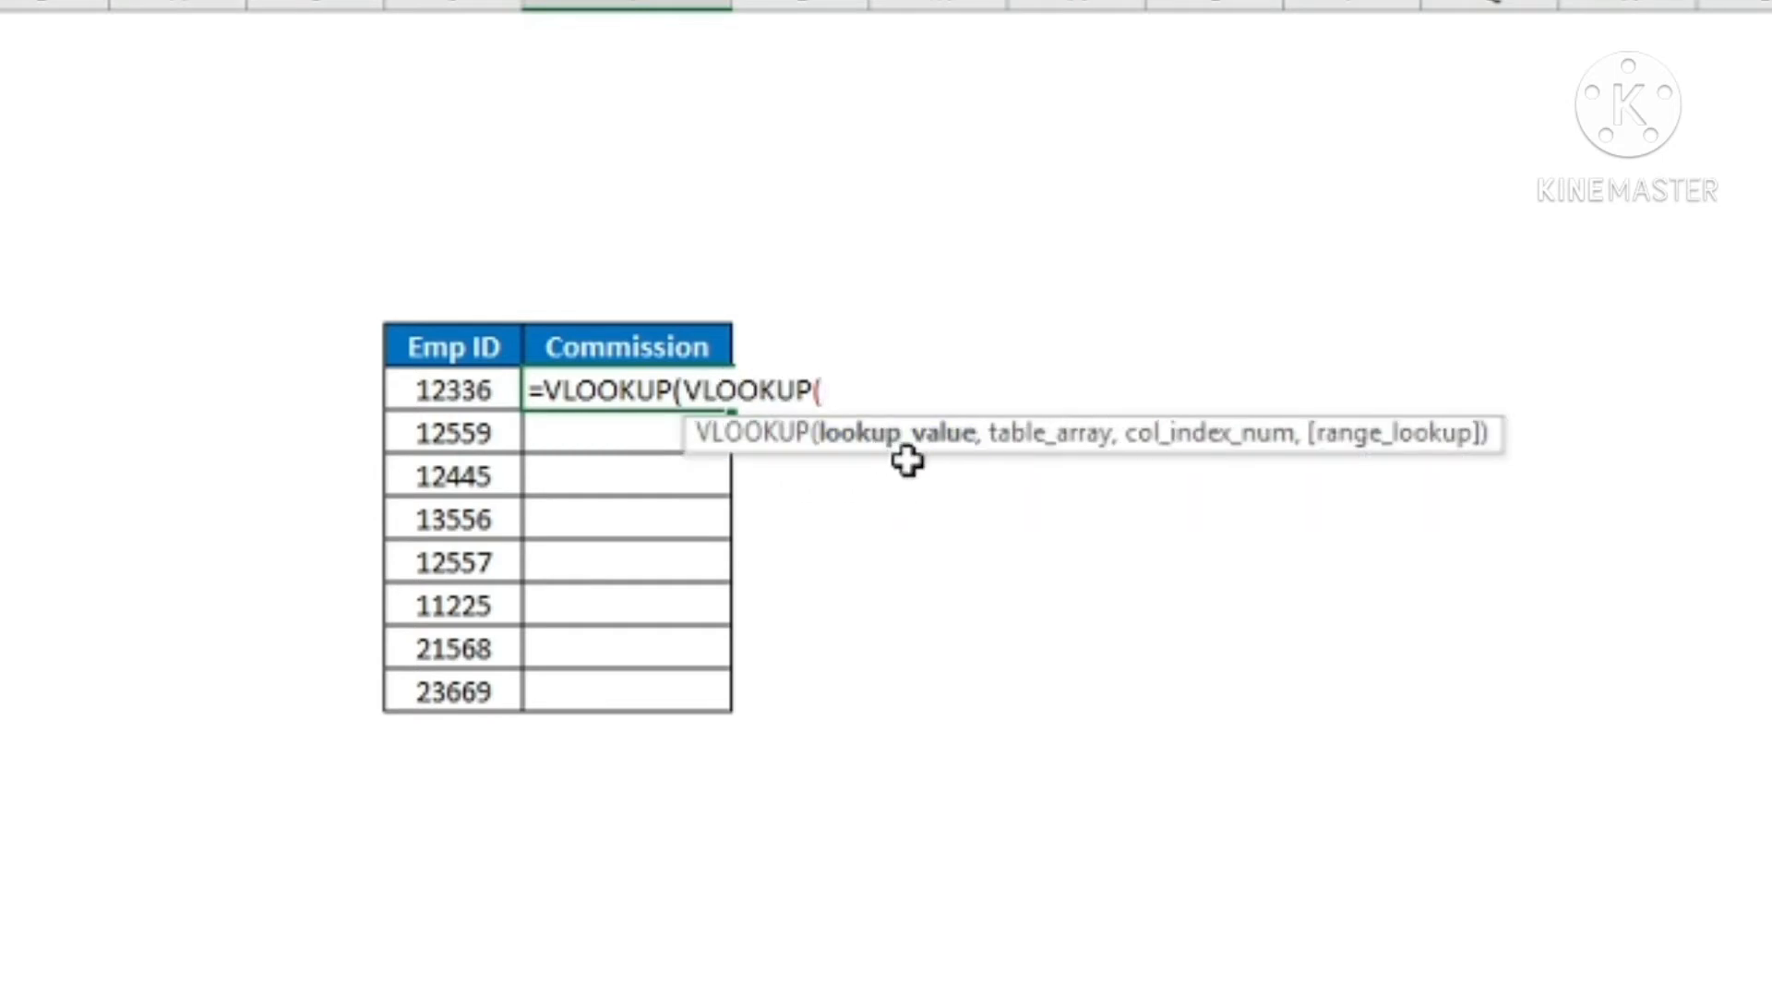
Set the inner VLOOKUP's lookup value to J9 and its table array to the absolute range $B$5:$C$25 on the Sales databse sheet.
left_click(487, 377)
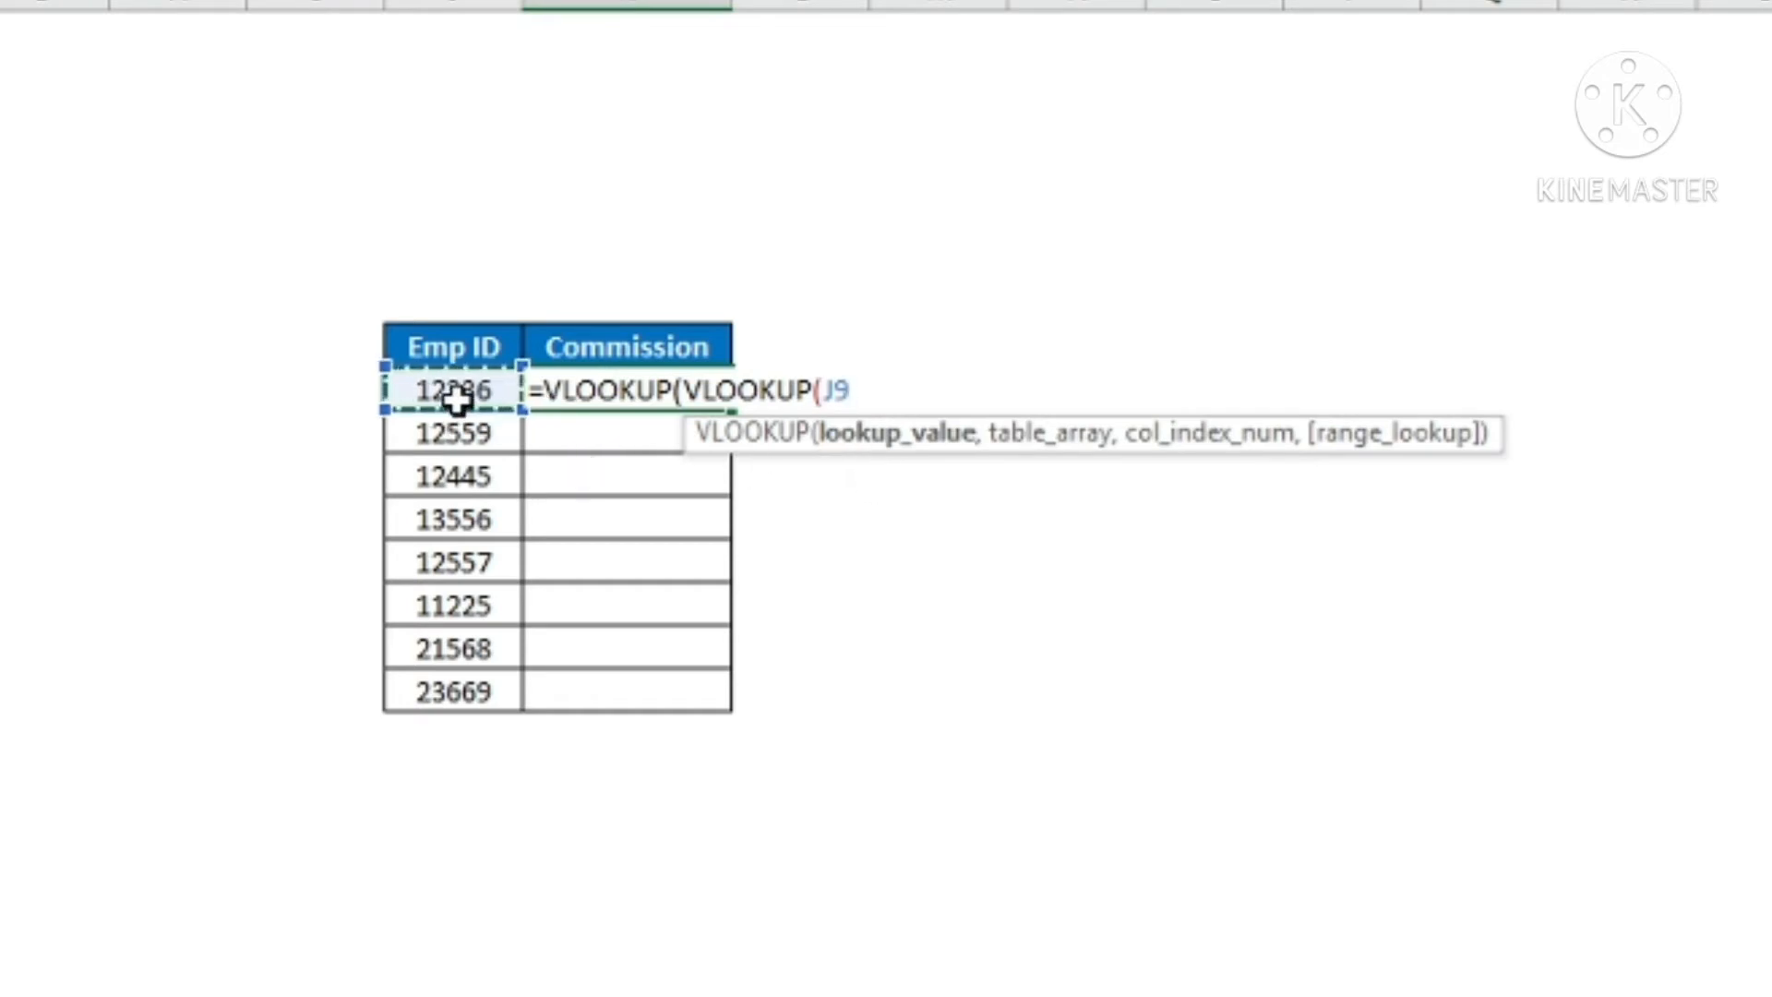
type(",")
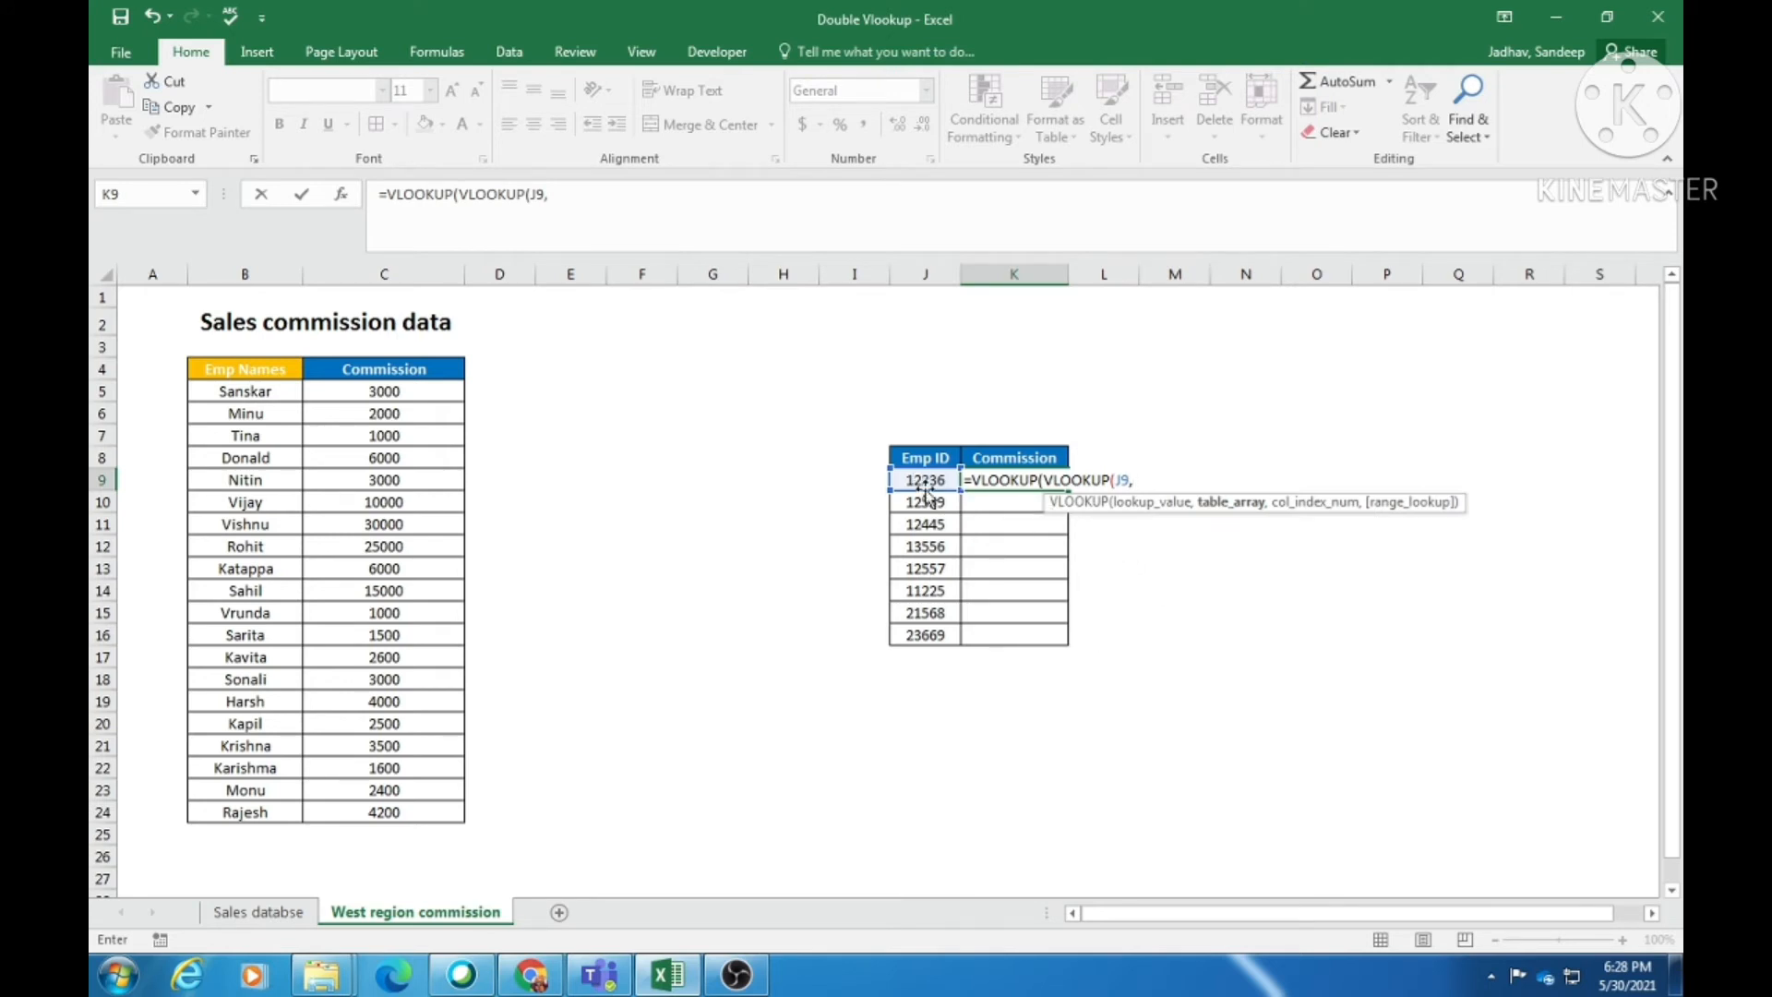
left_click(263, 914)
left_click(252, 292)
left_click(226, 406)
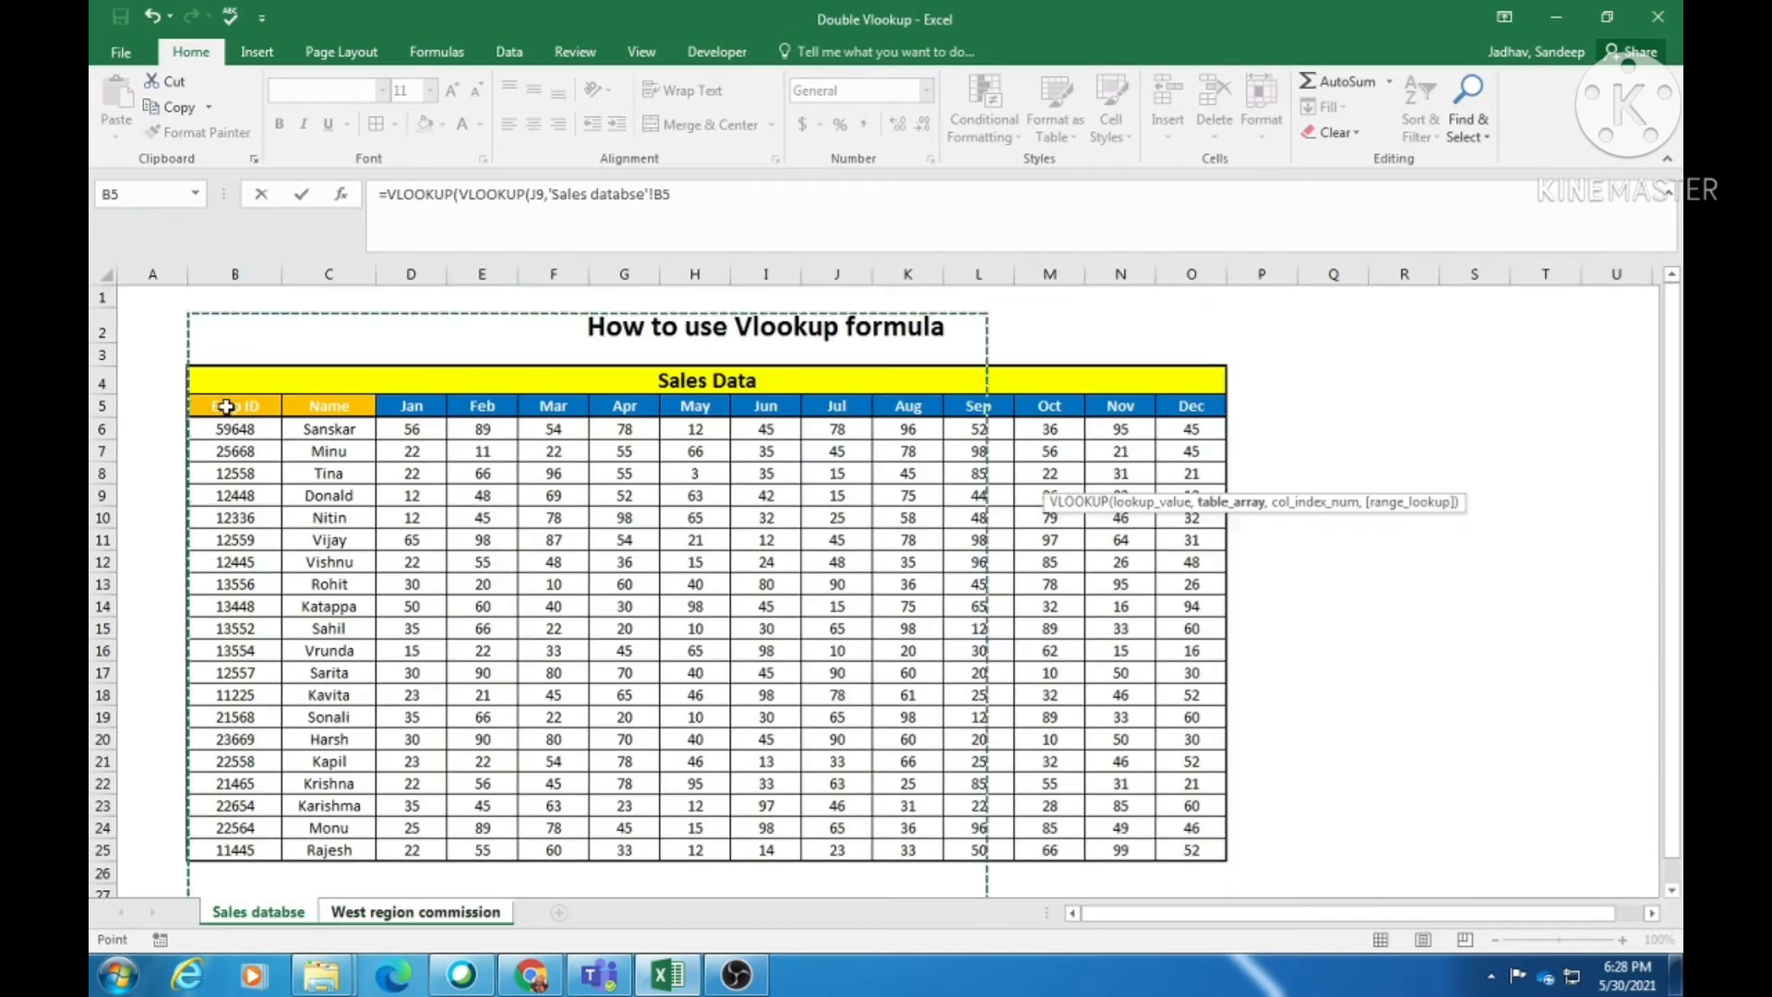
left_click_drag(226, 406, 310, 762)
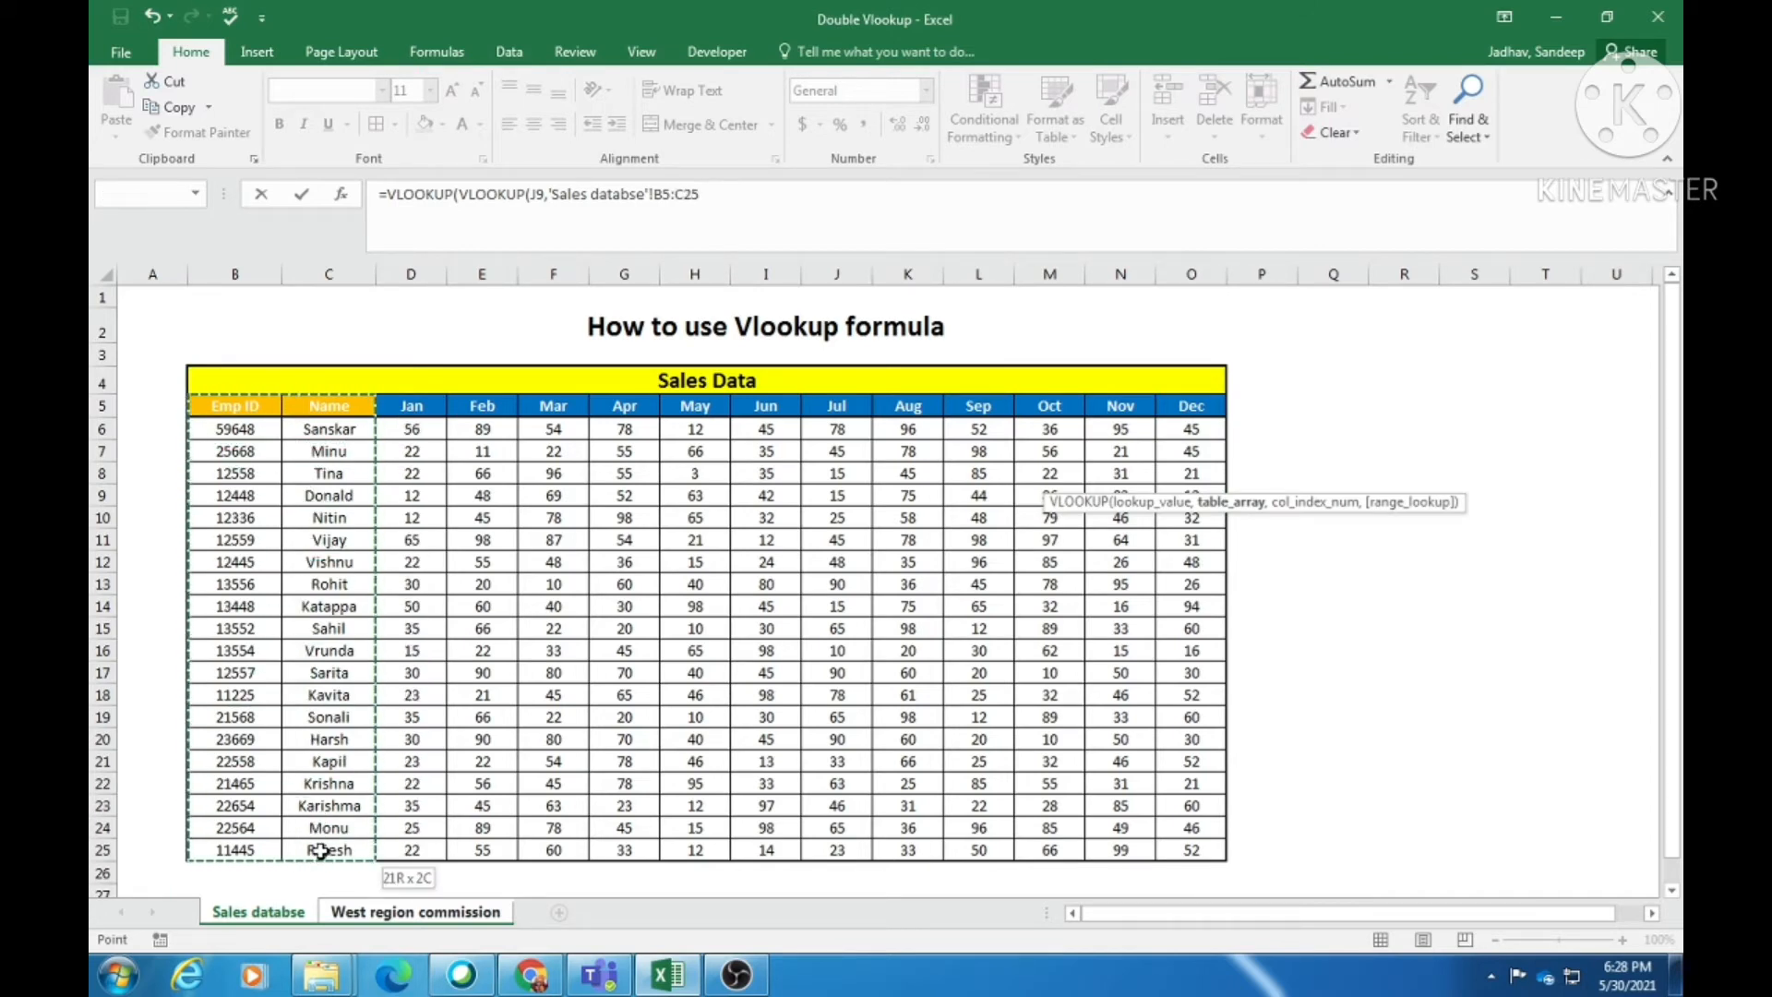
left_click_drag(321, 850, 321, 849)
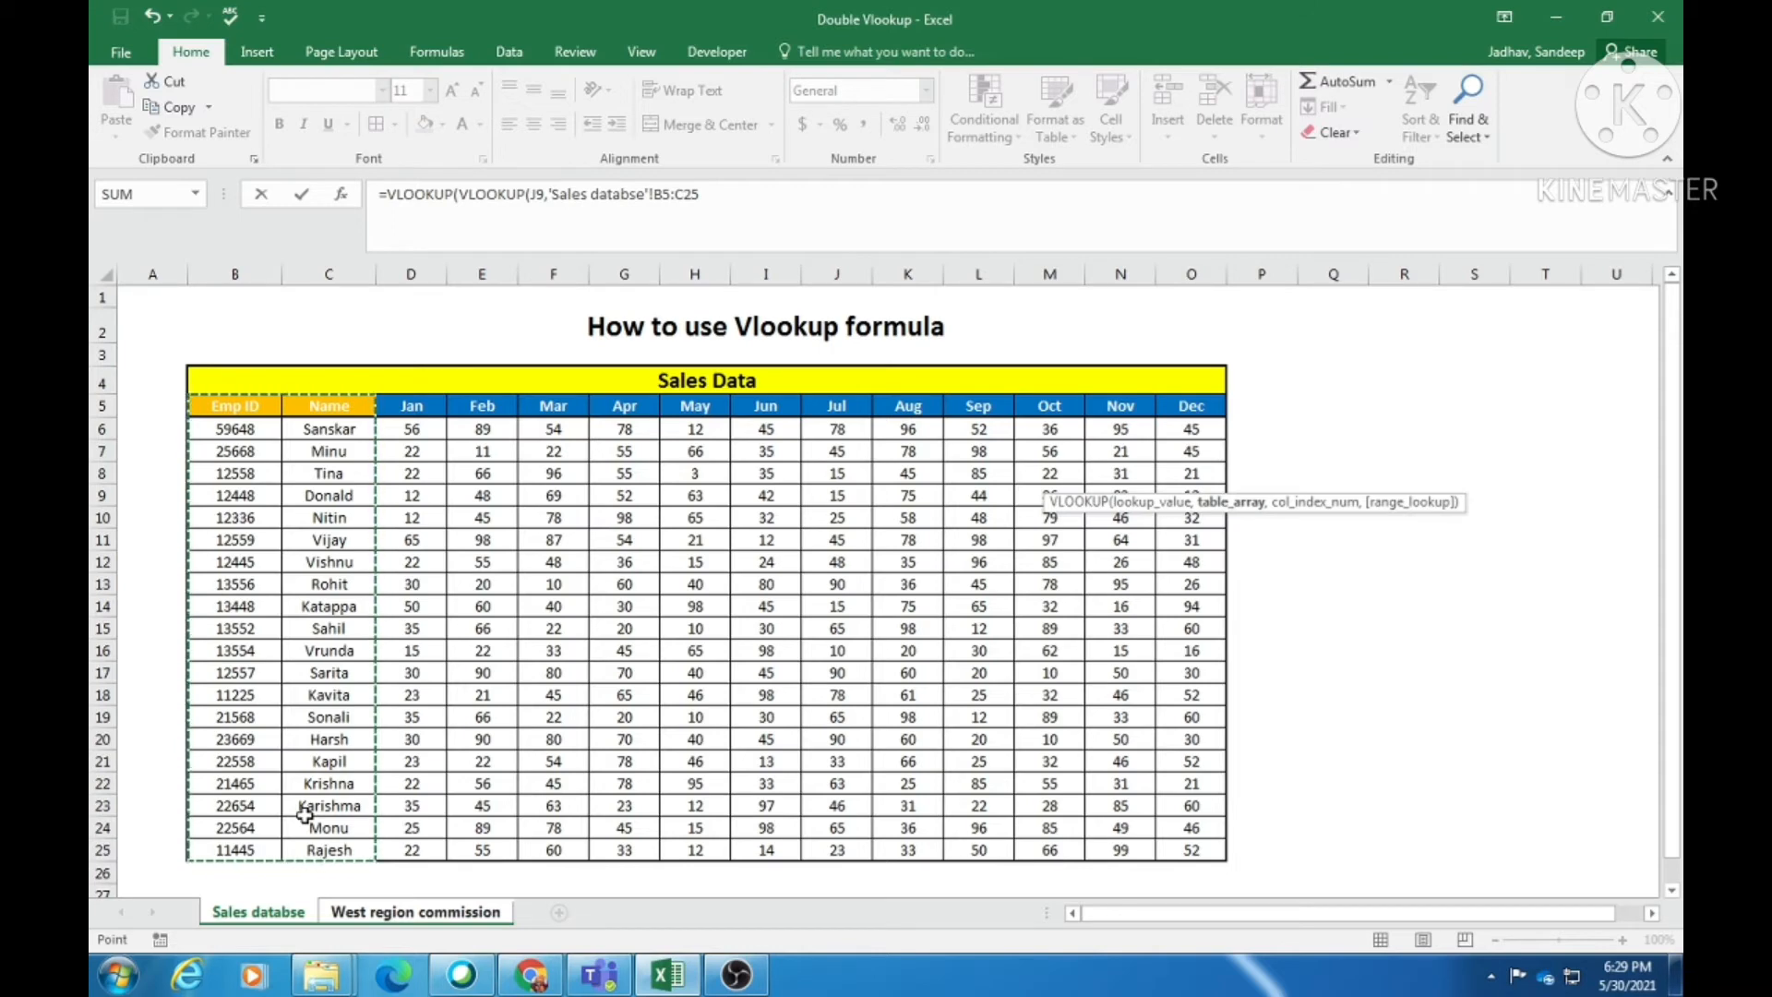
key("F4")
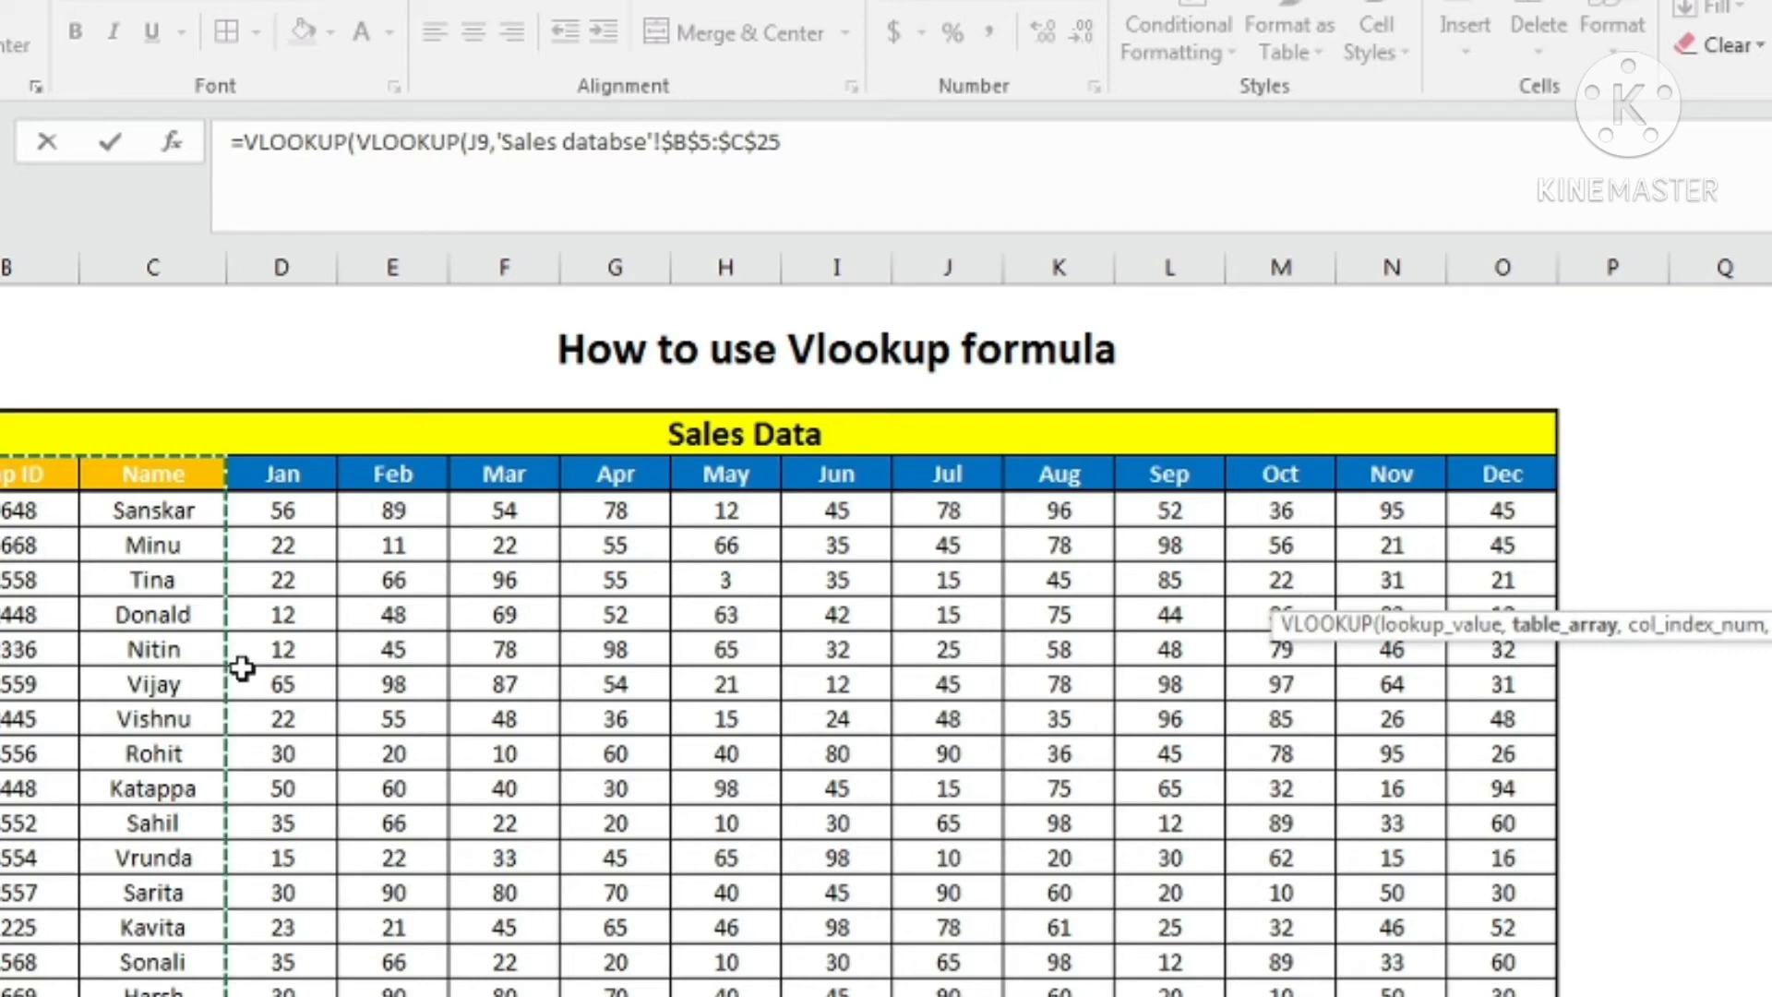
Finish the inner VLOOKUP with column index 2 and exact match 0, leaving the outer VLOOKUP ready for its table array.
type(",")
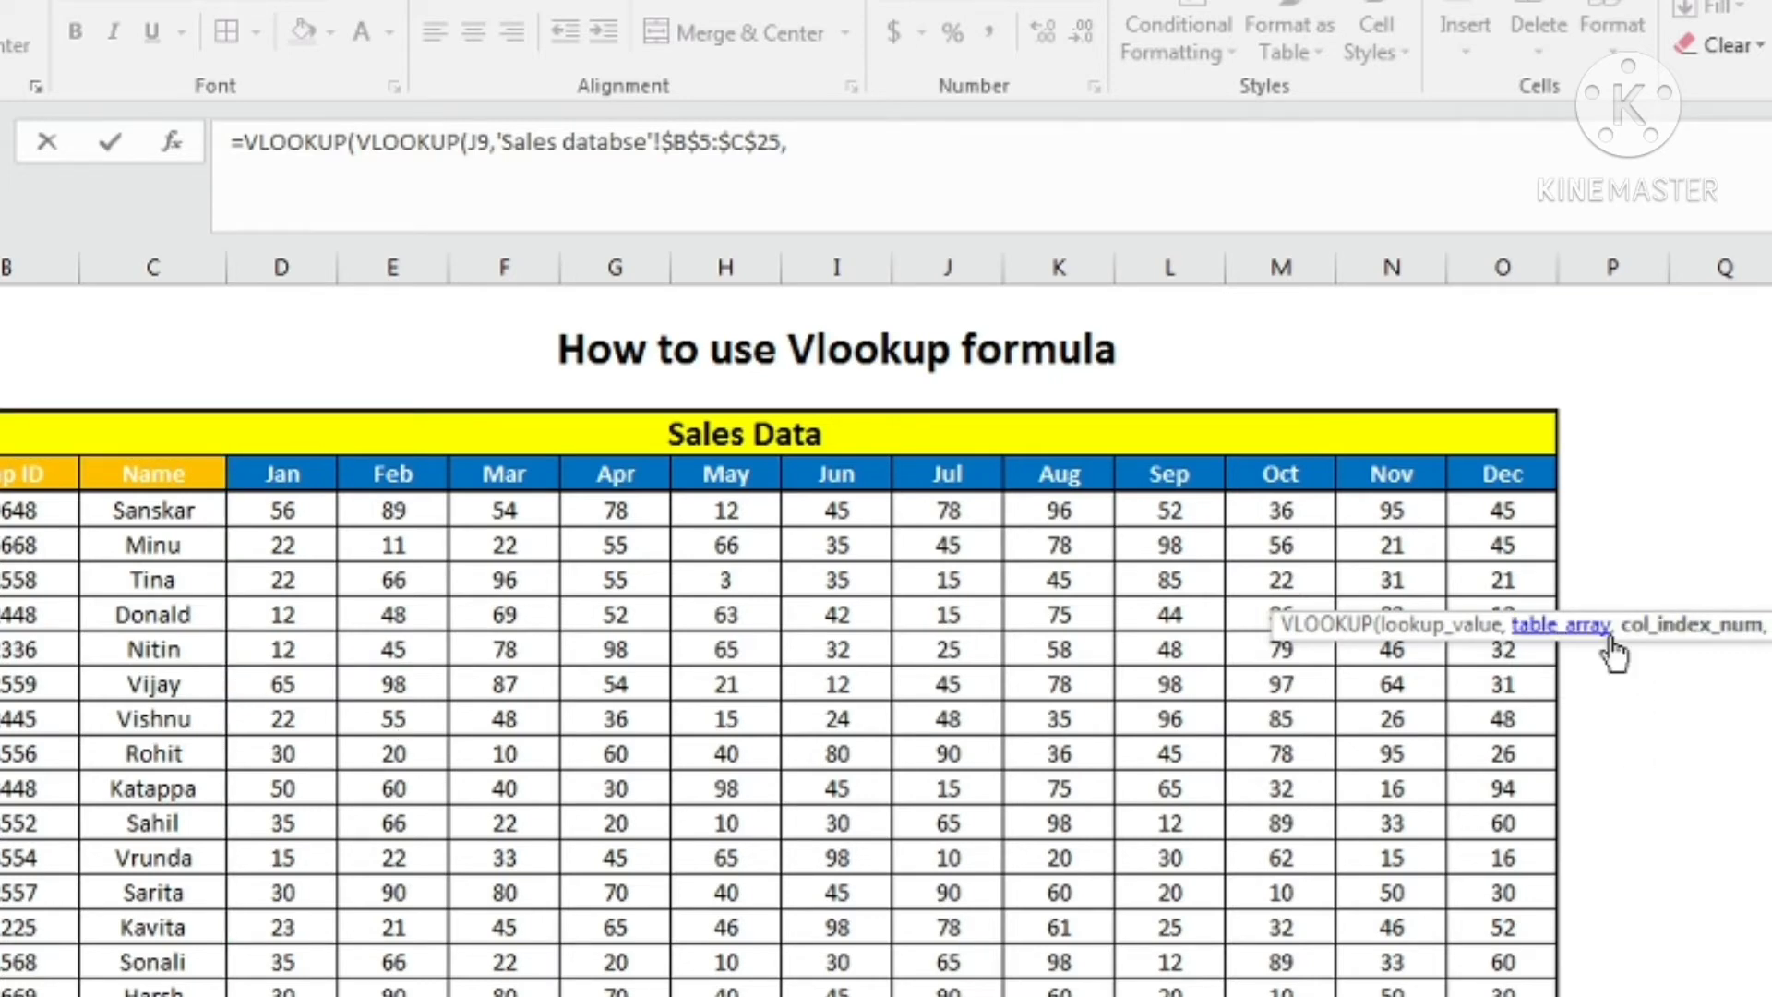
left_click_drag(1617, 623, 1105, 583)
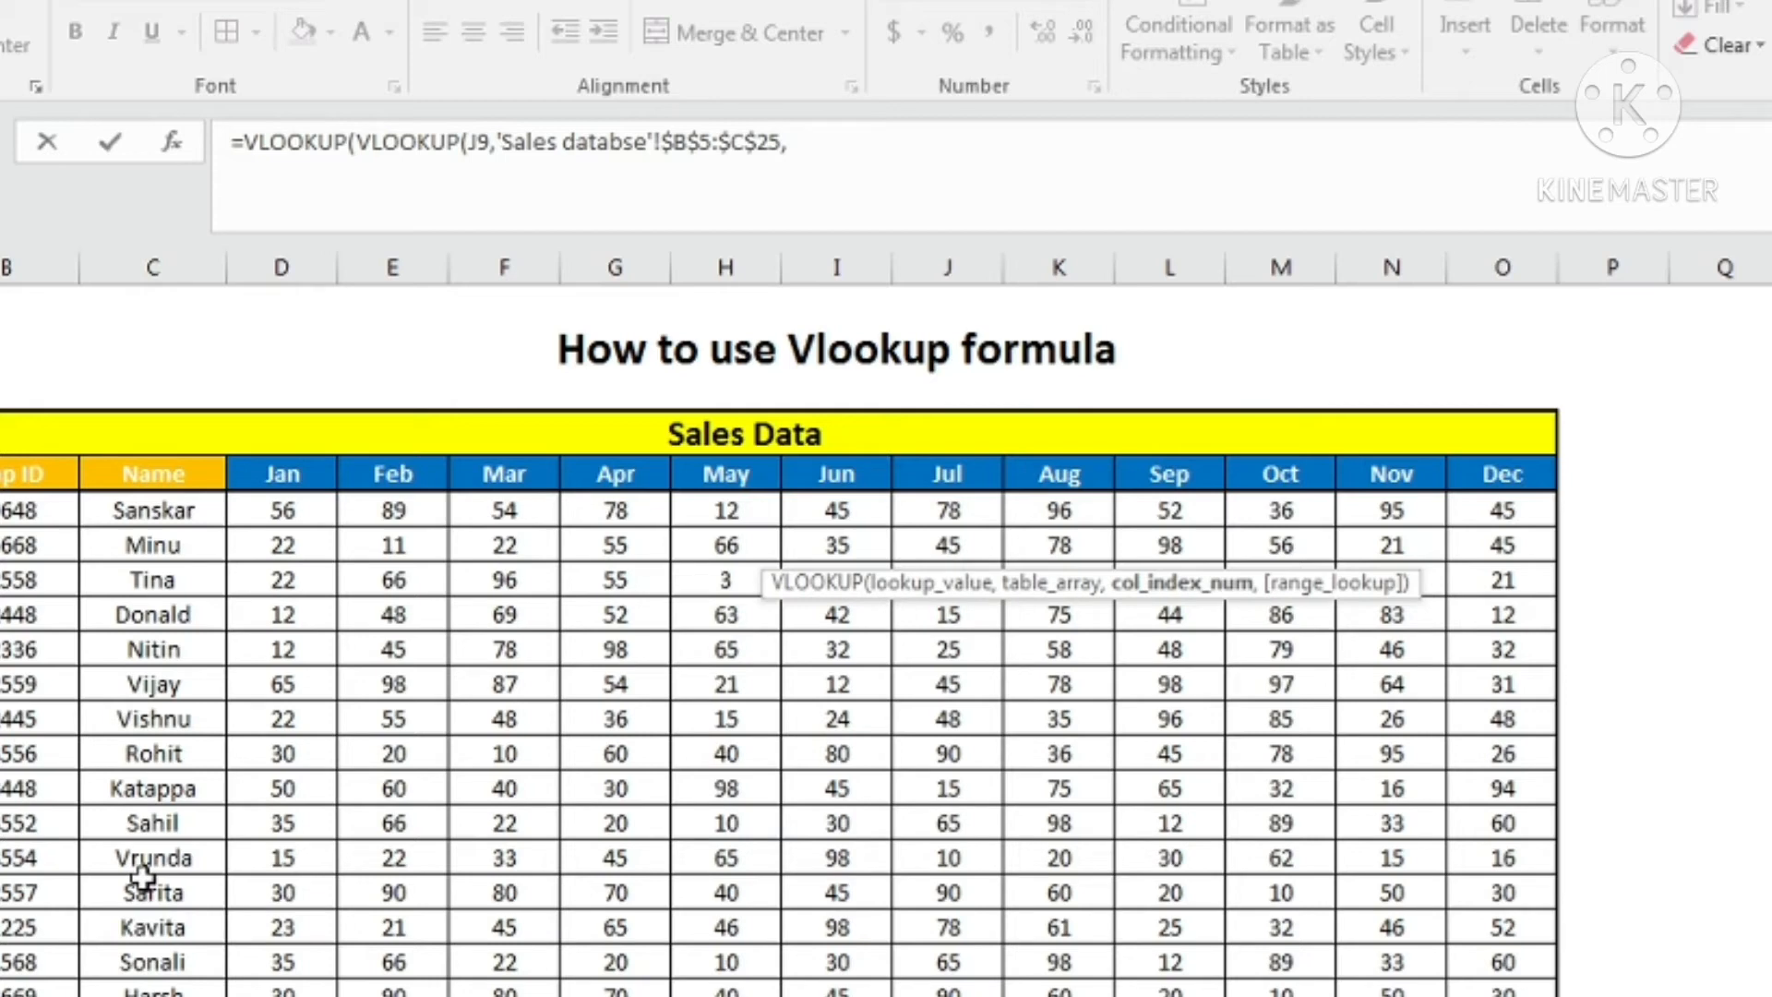
type("2,0")
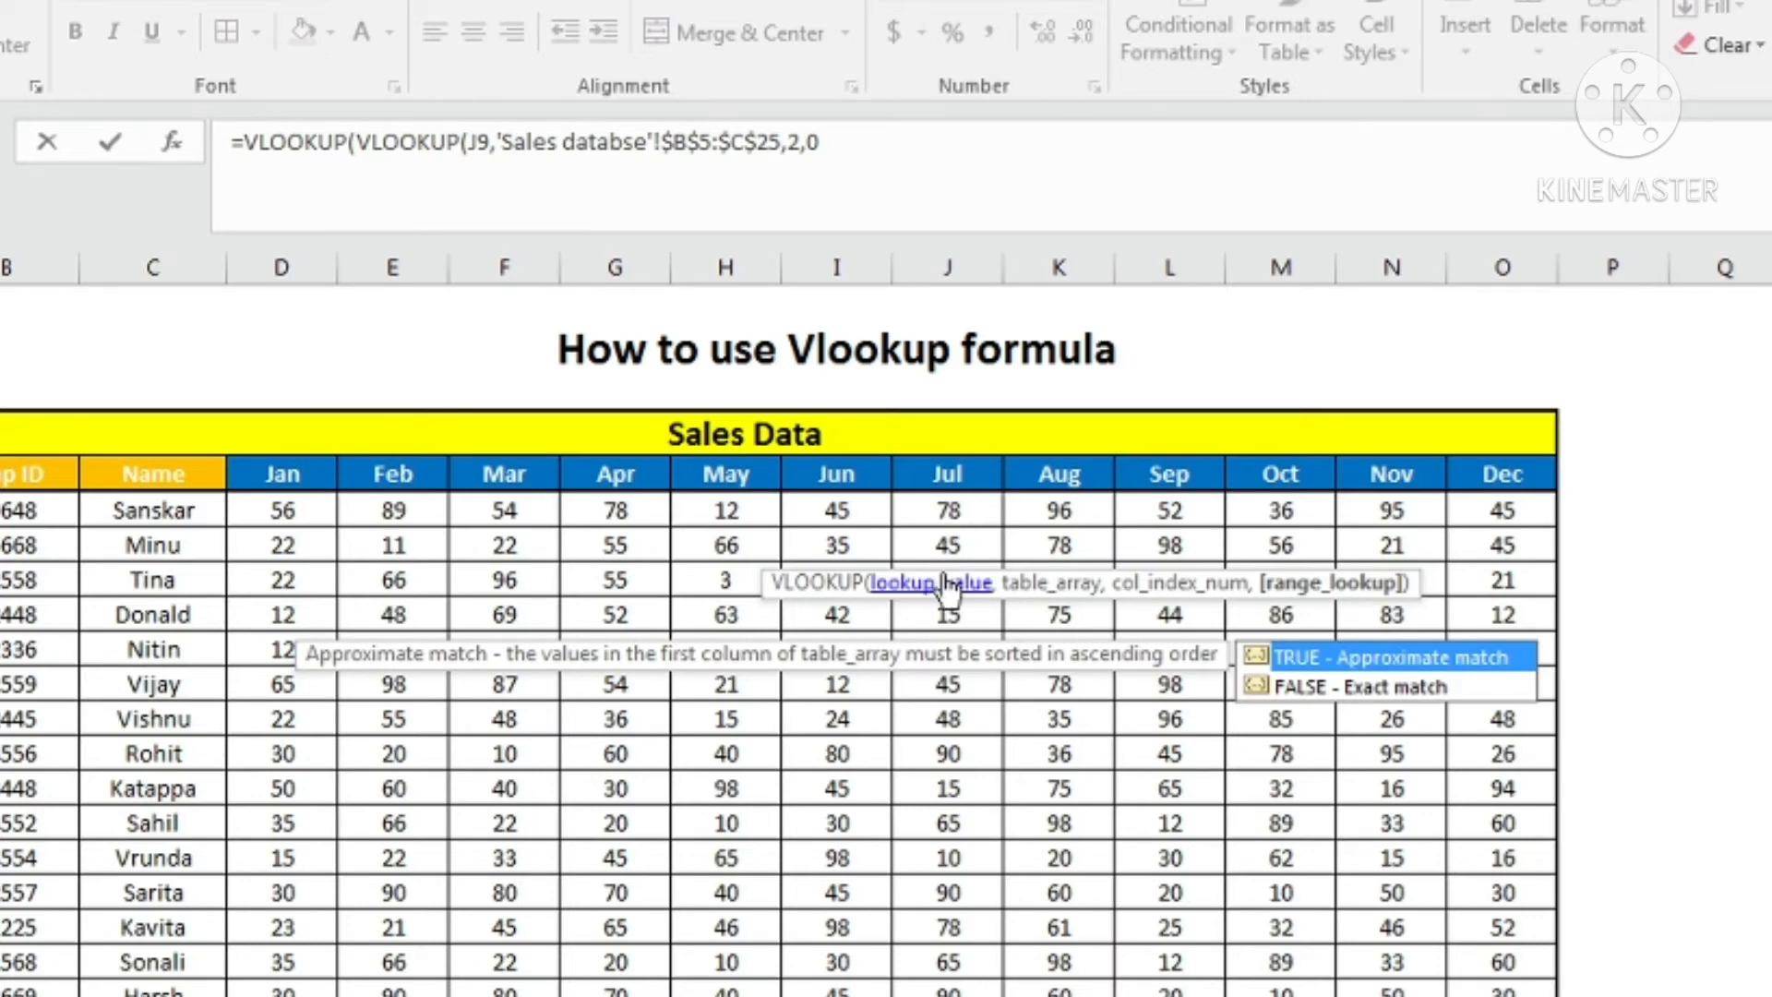
type(")")
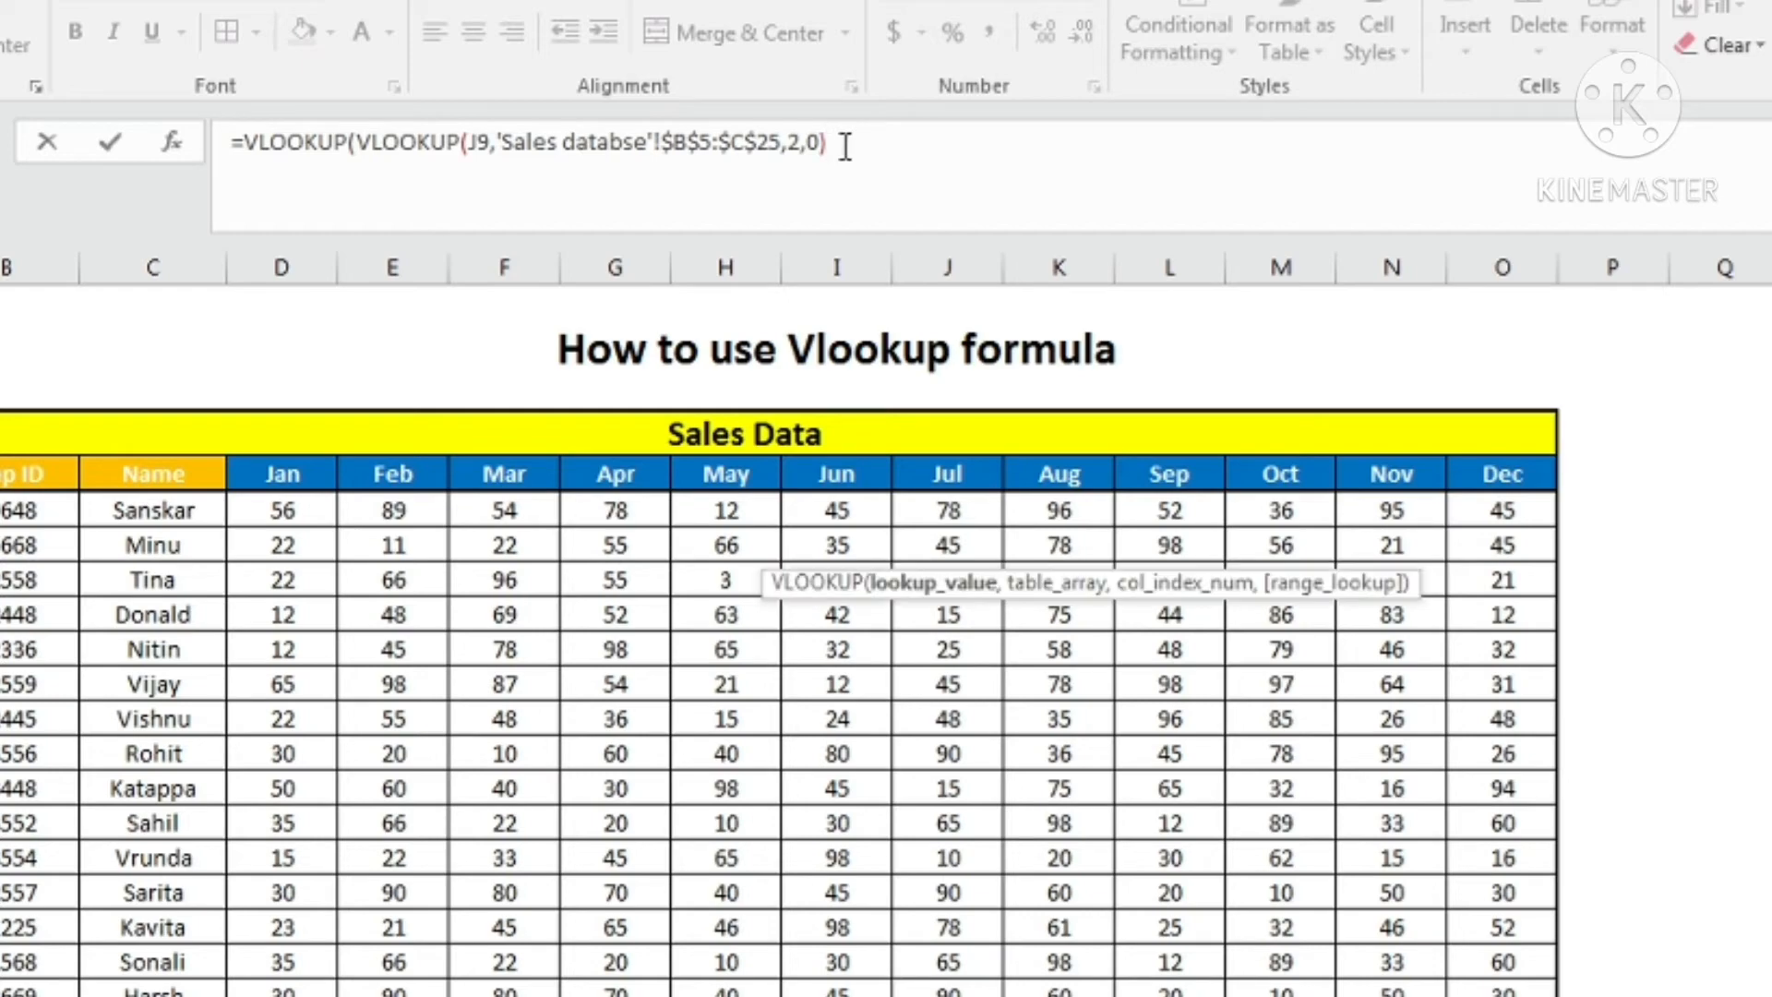
type(",")
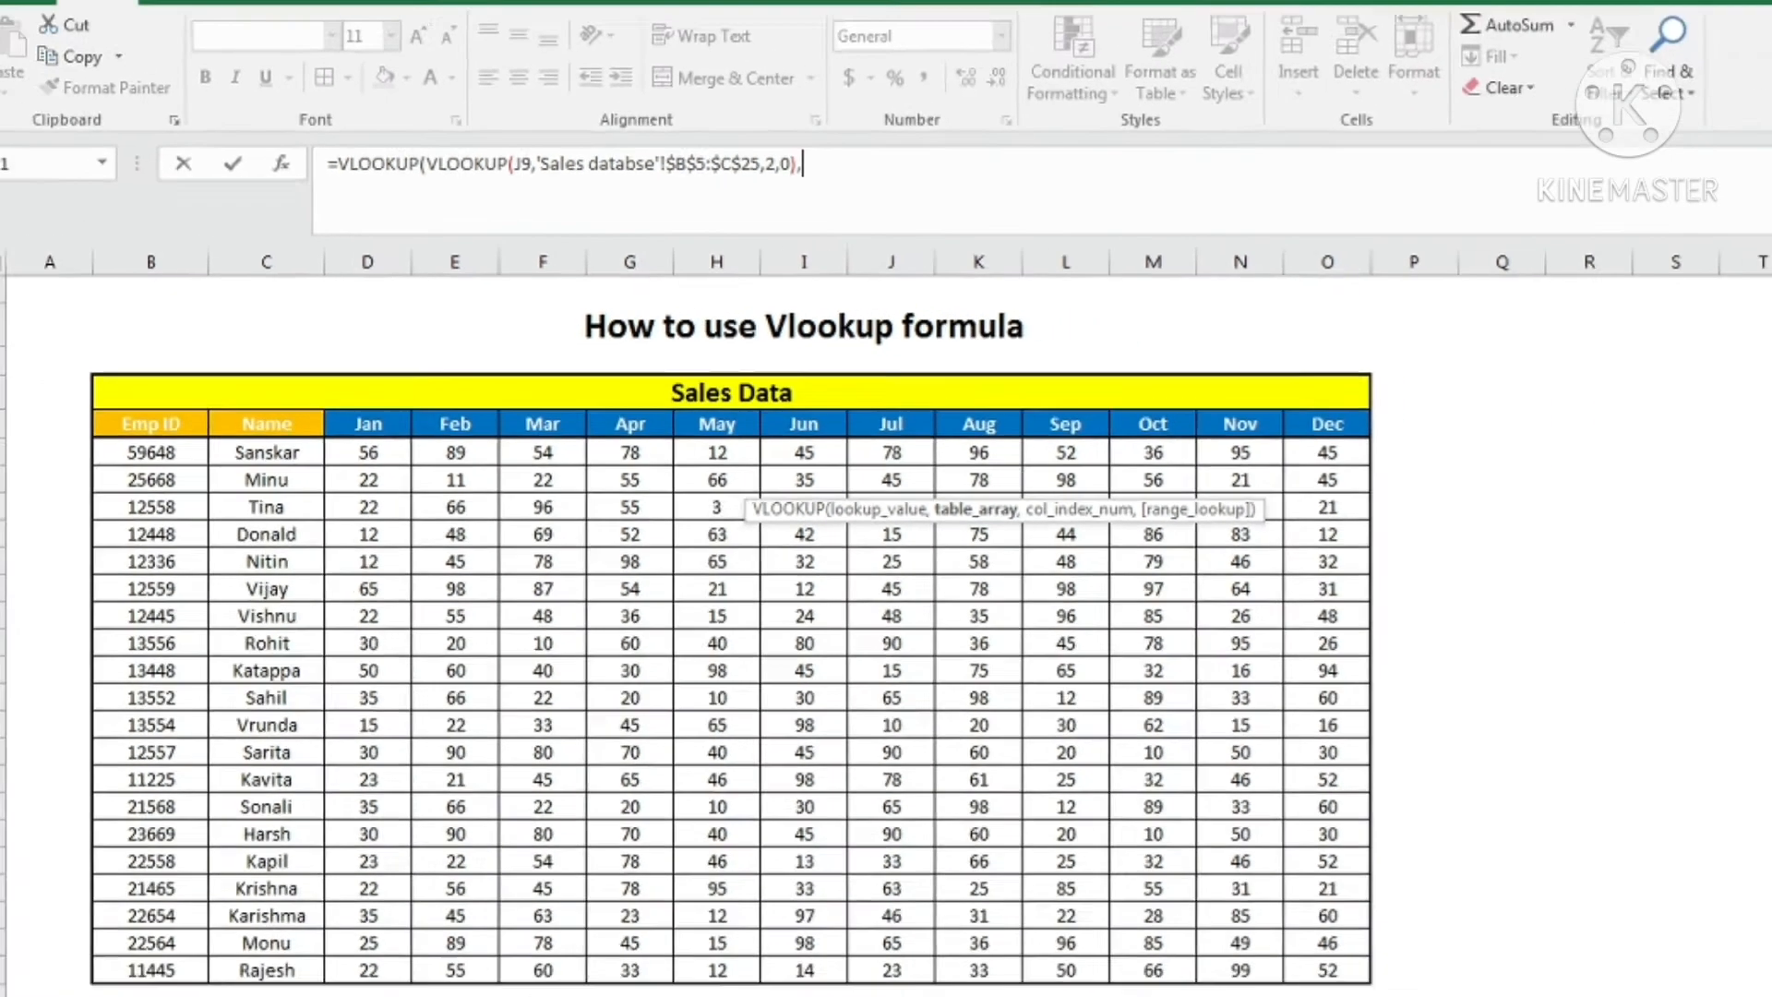
Set the outer VLOOKUP's table array to the absolute range $B$4:$C$24 on the West region commission sheet.
left_click(413, 912)
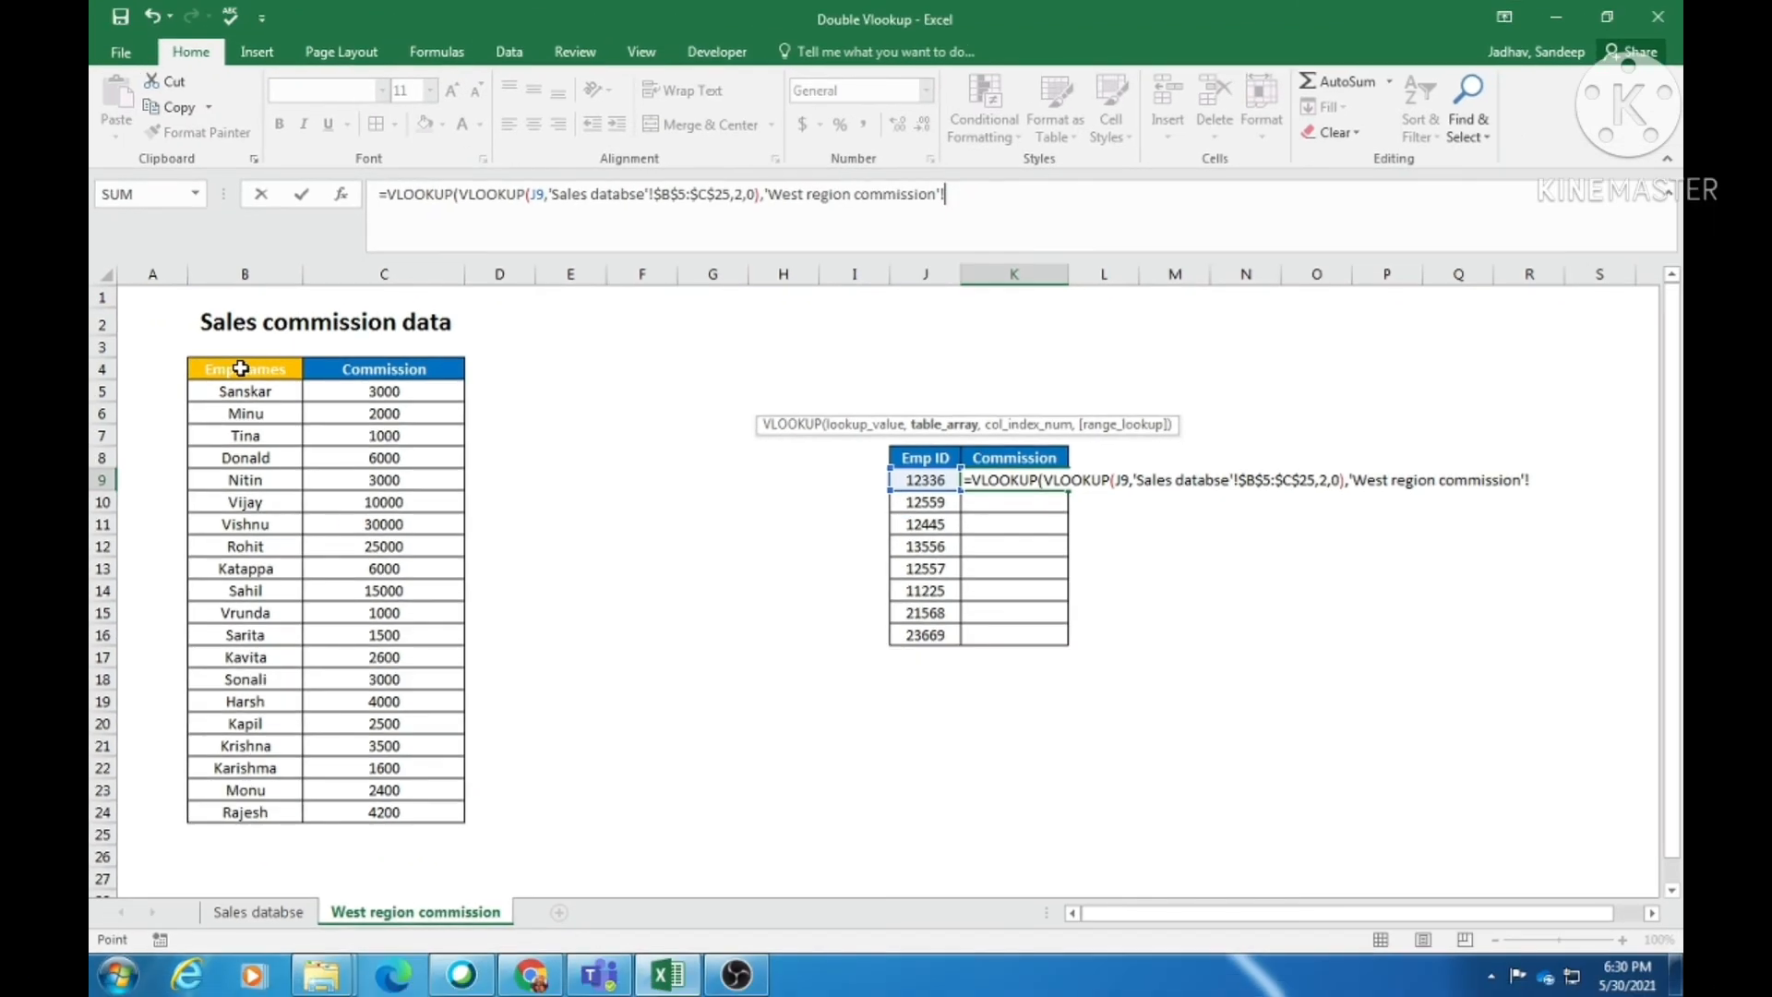
left_click_drag(240, 368, 382, 810)
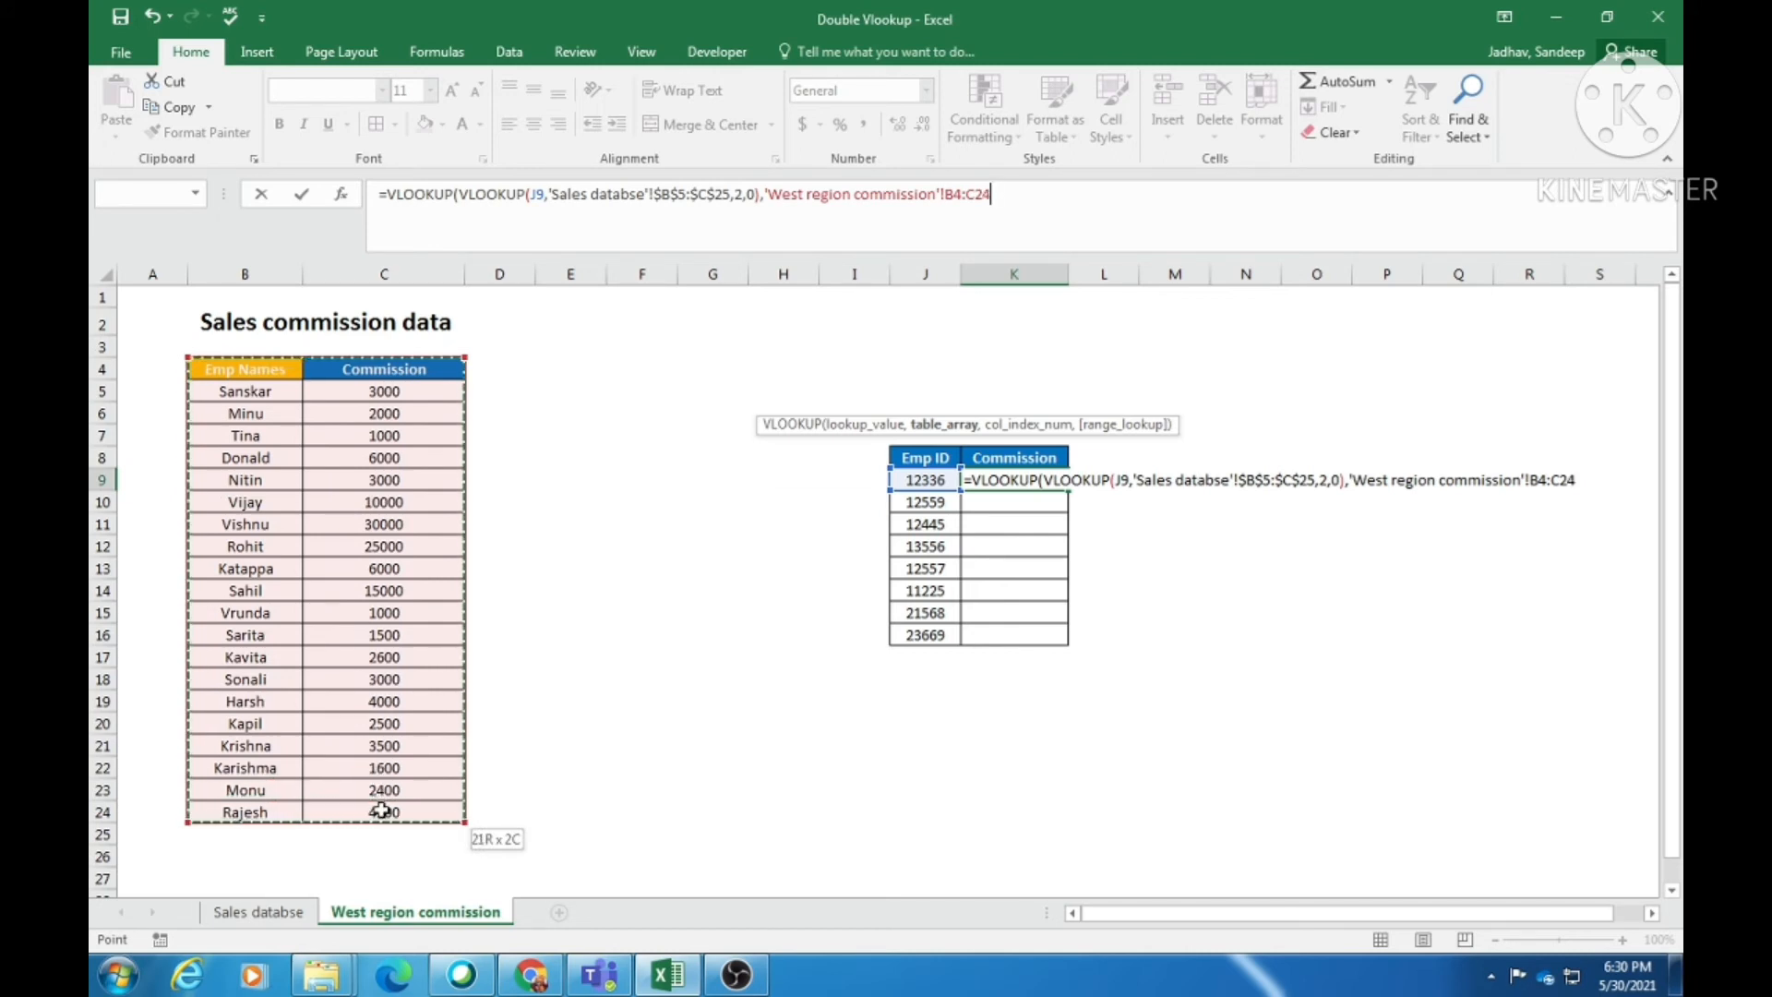
left_click_drag(382, 811, 382, 811)
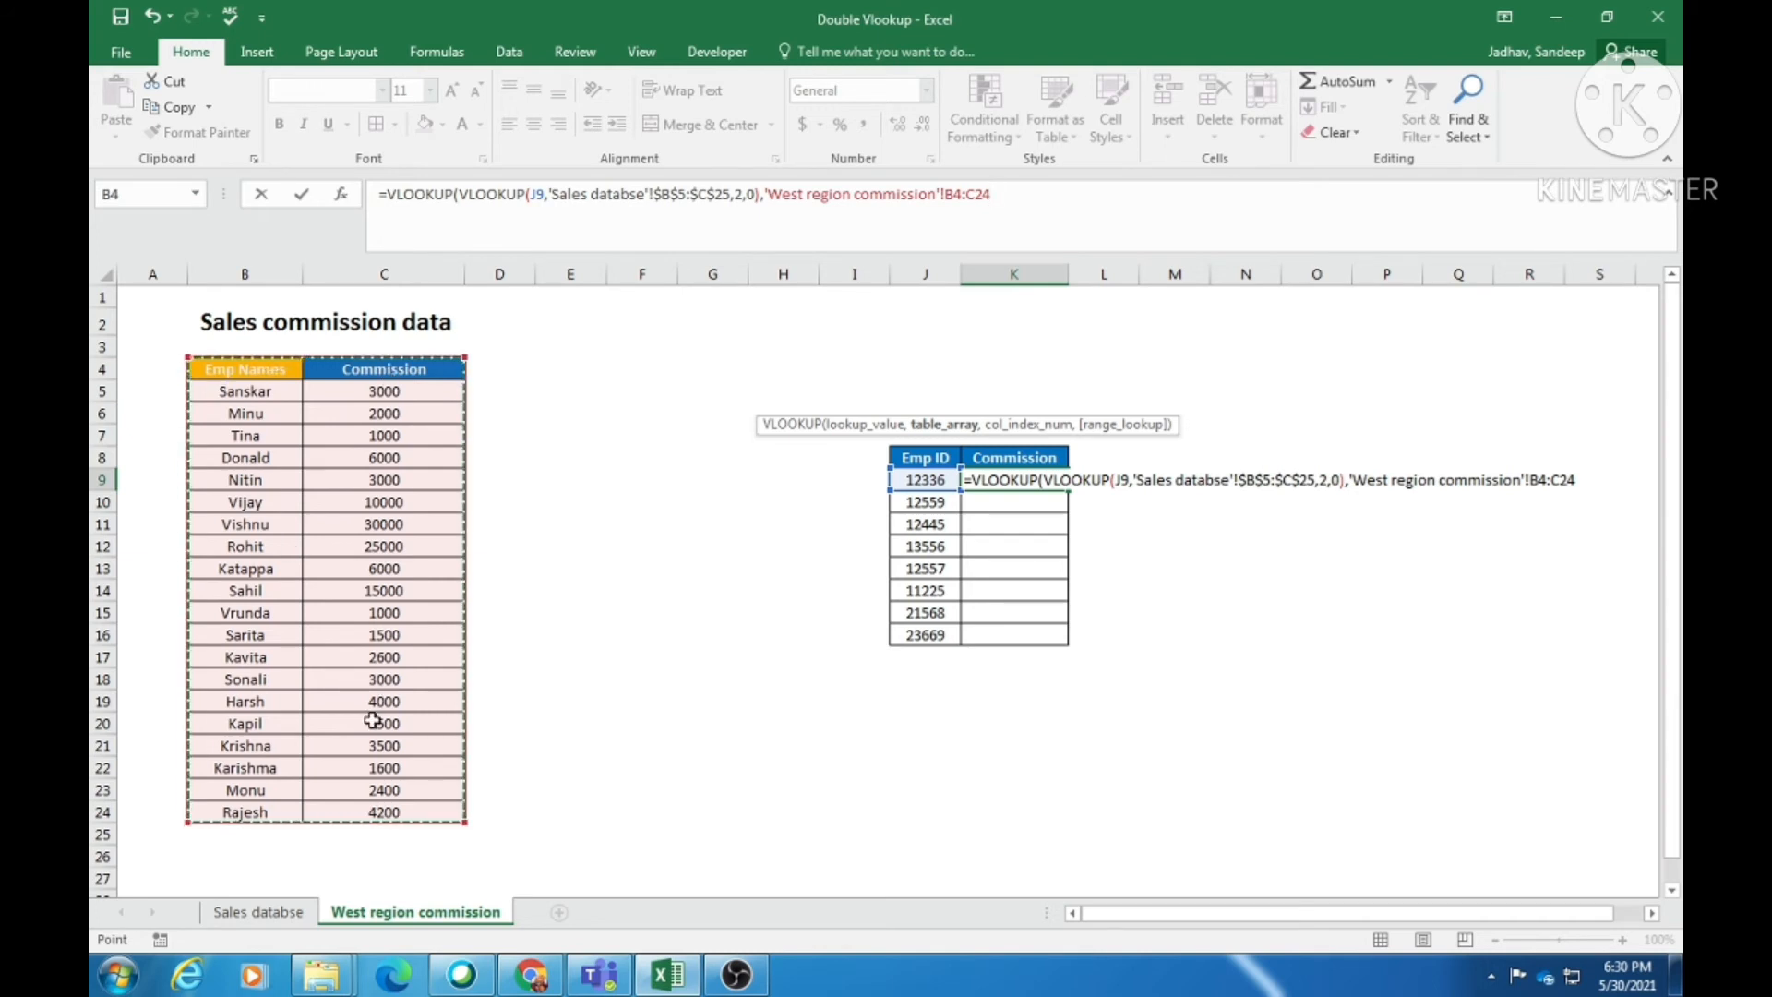
key("F4")
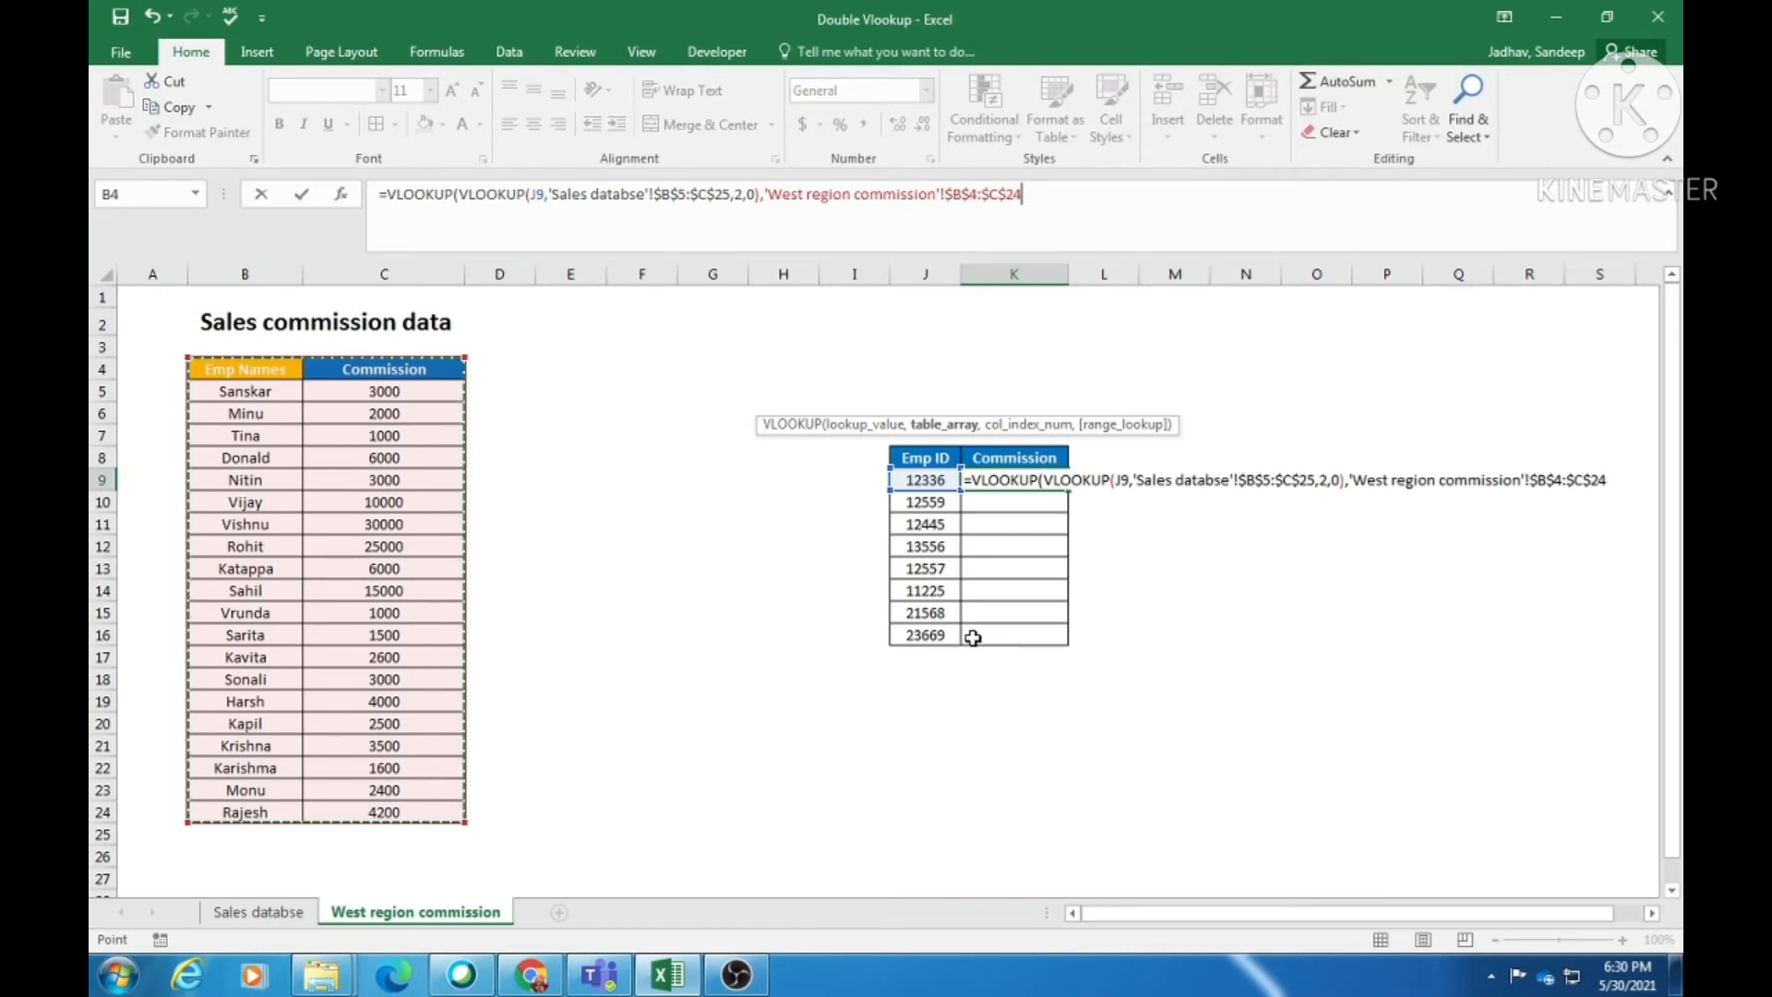
type(",")
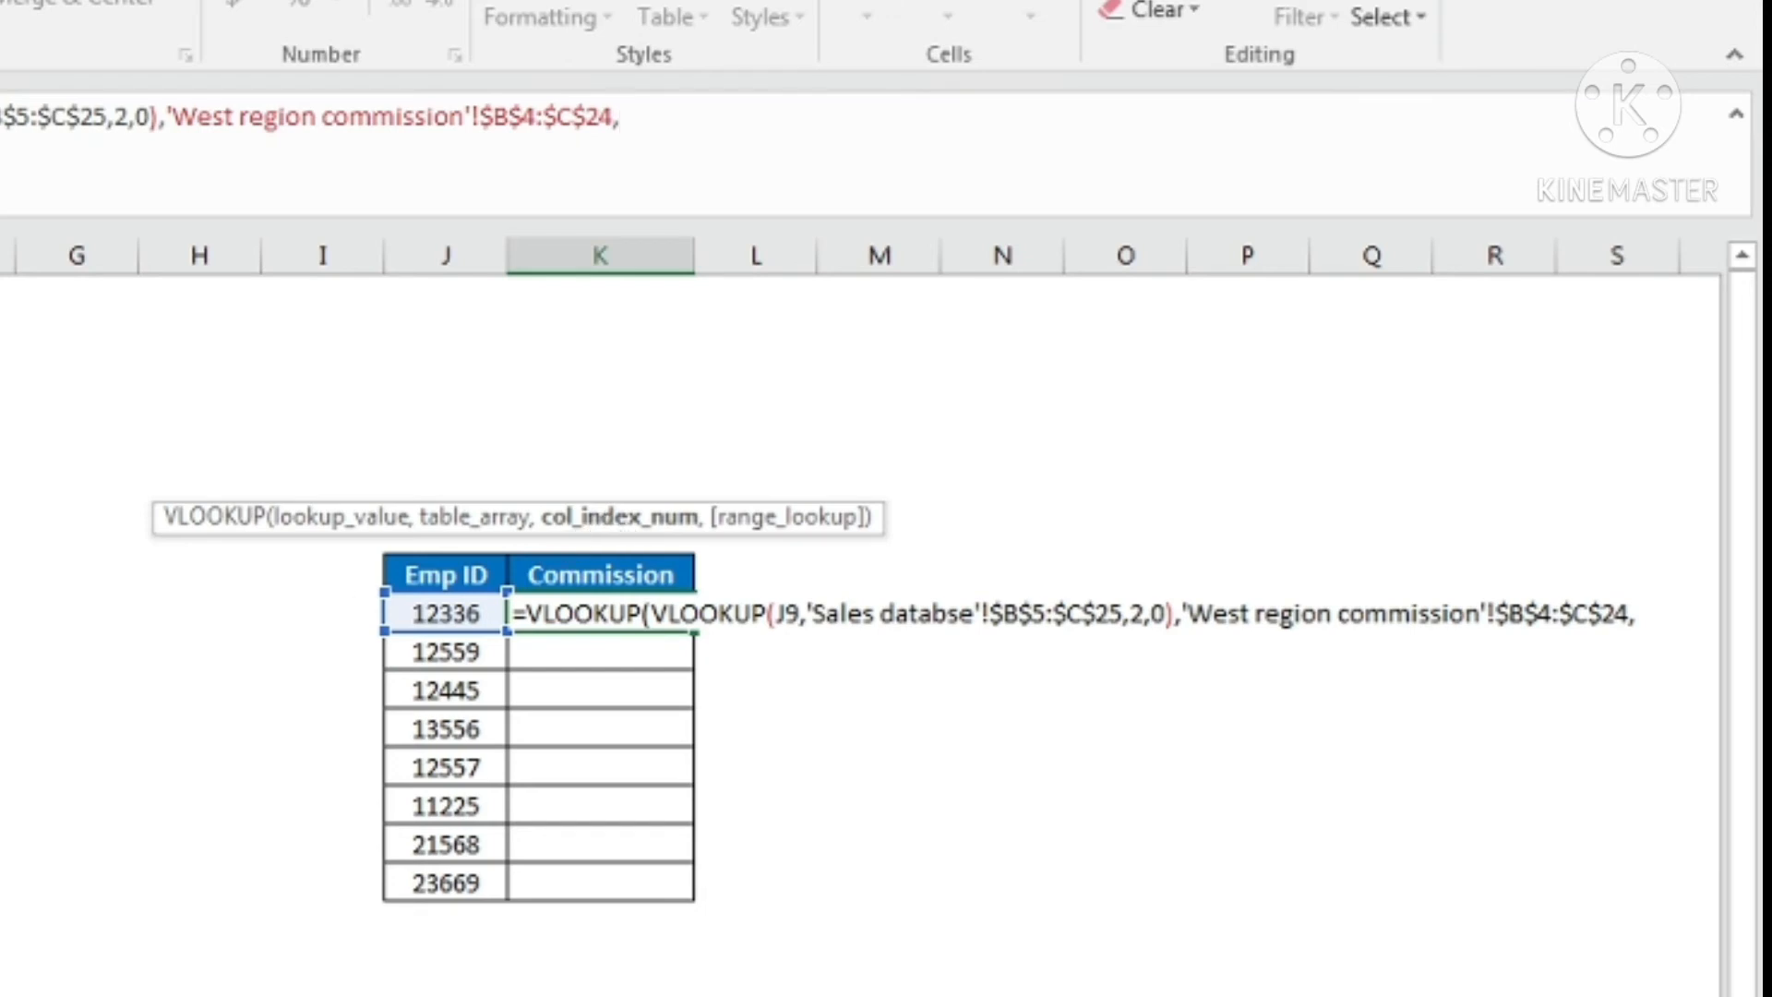
Complete the outer VLOOKUP with column index 2 and exact match 0, and commit the formula in K9.
type("2,")
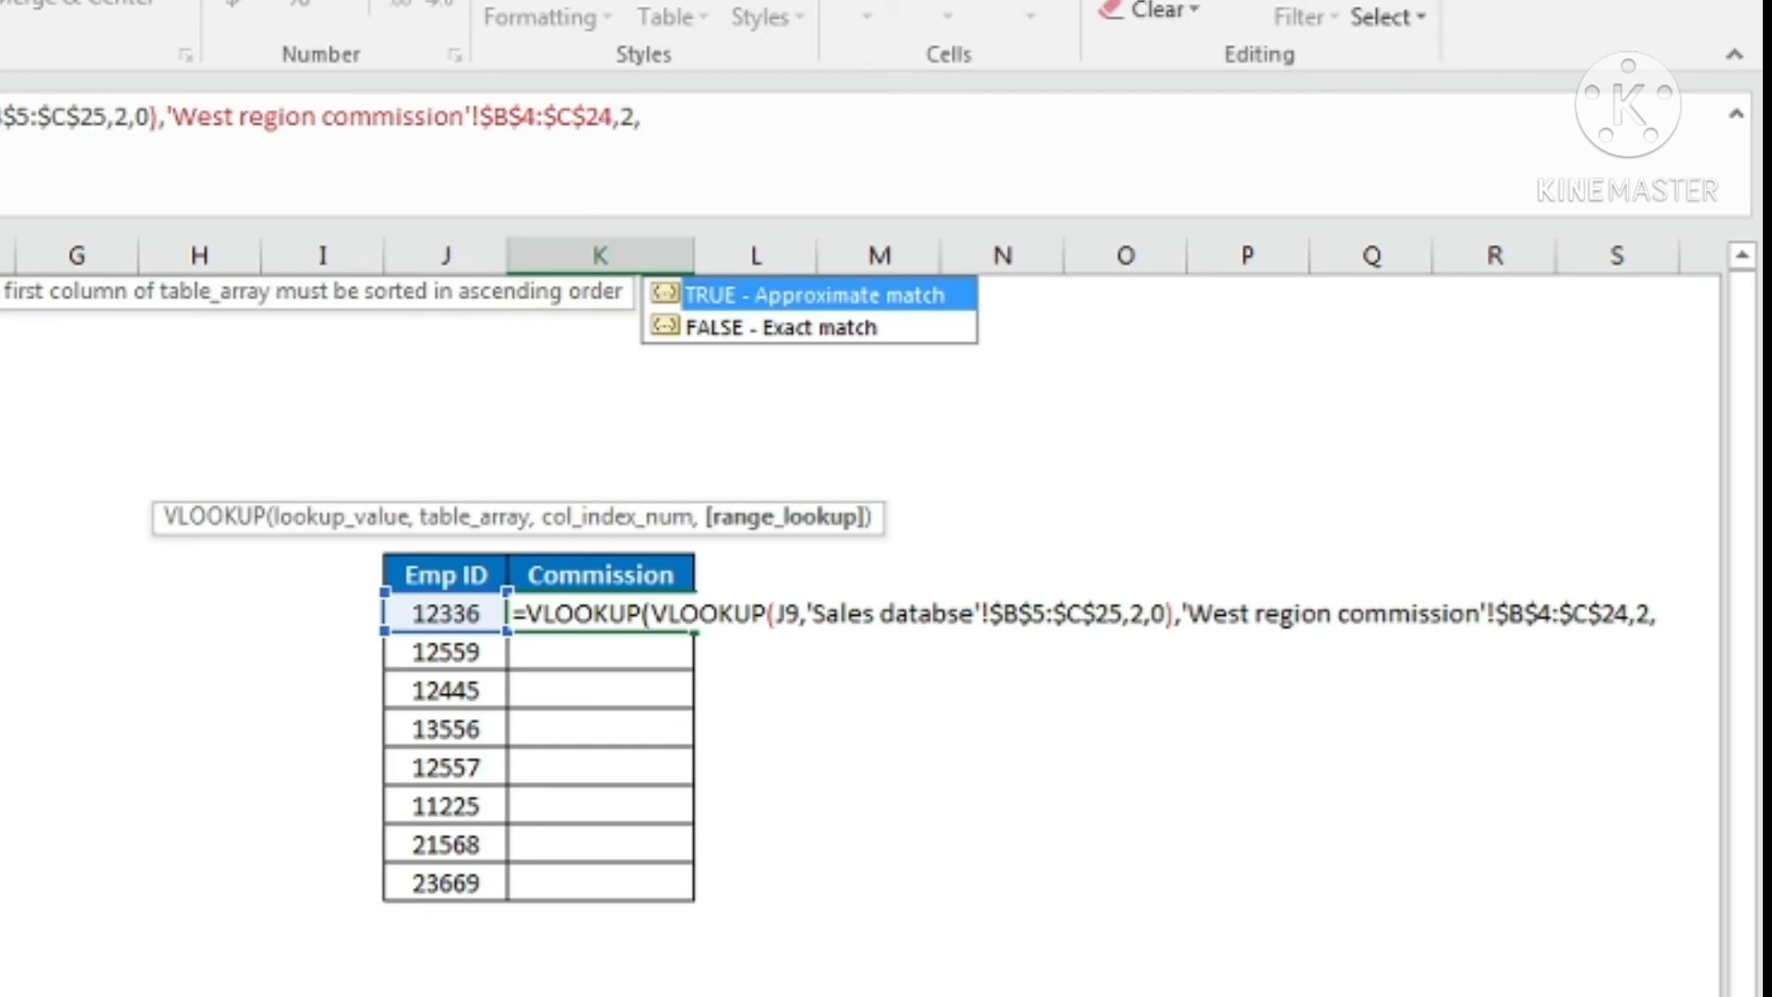
type("0)")
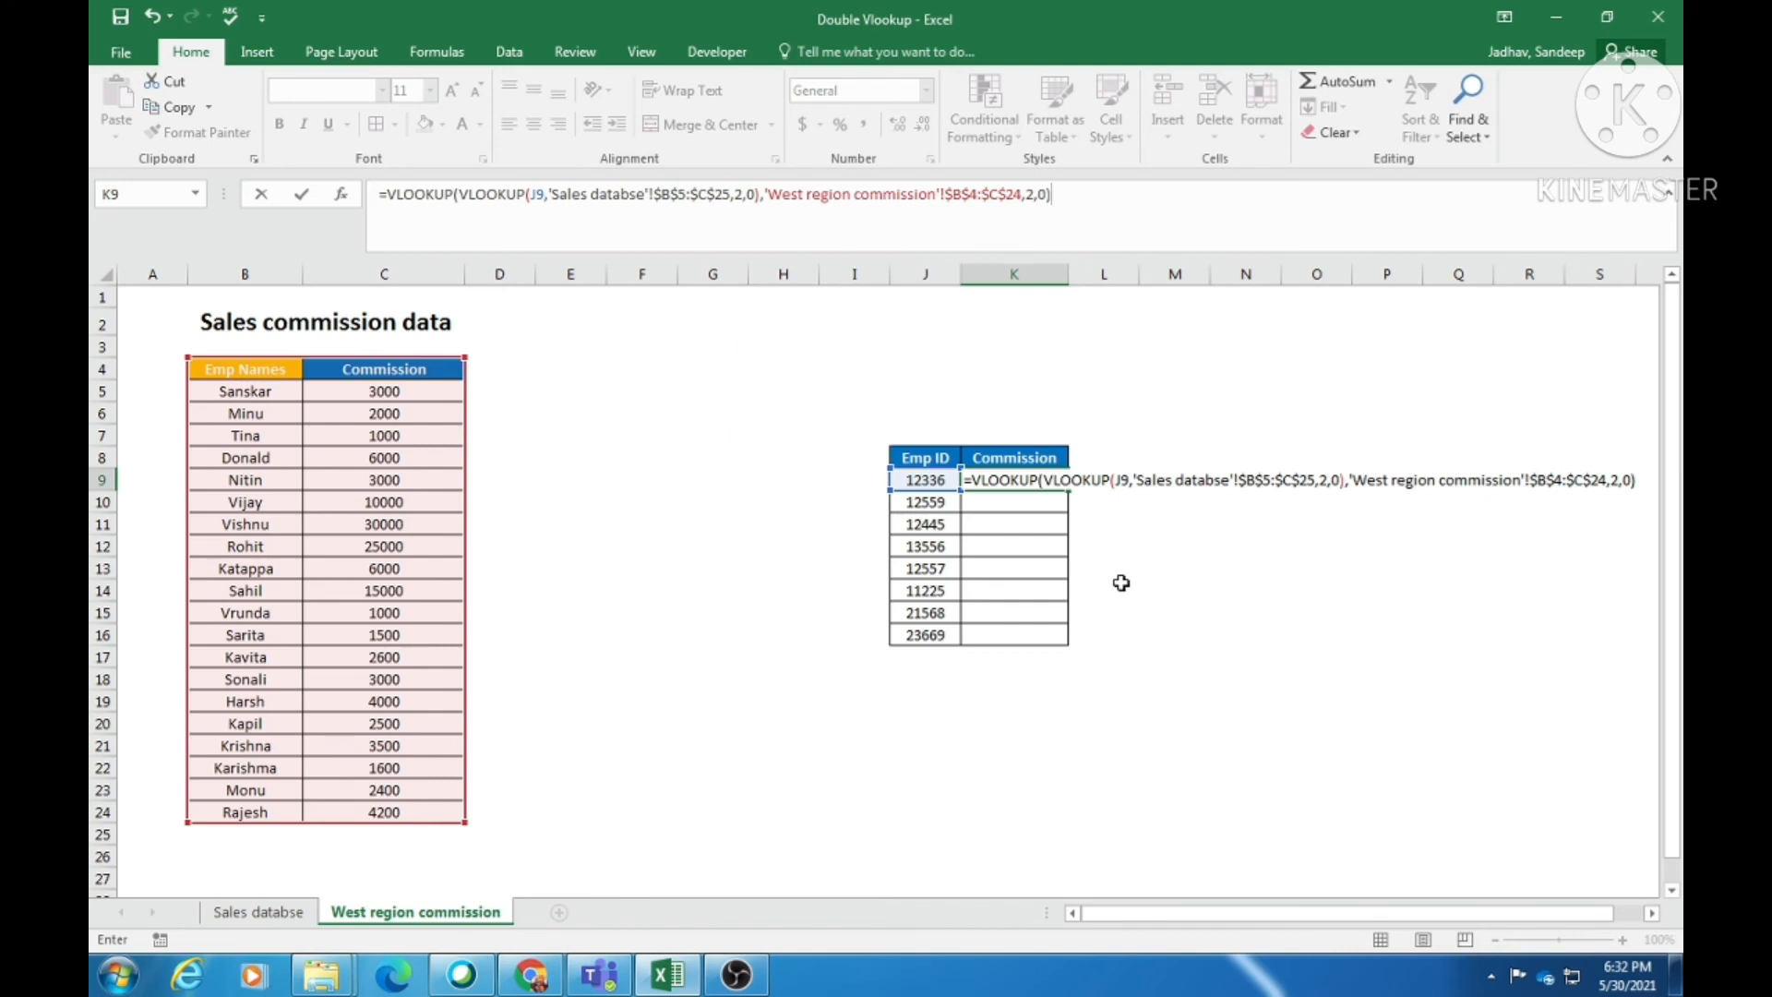
key("Return")
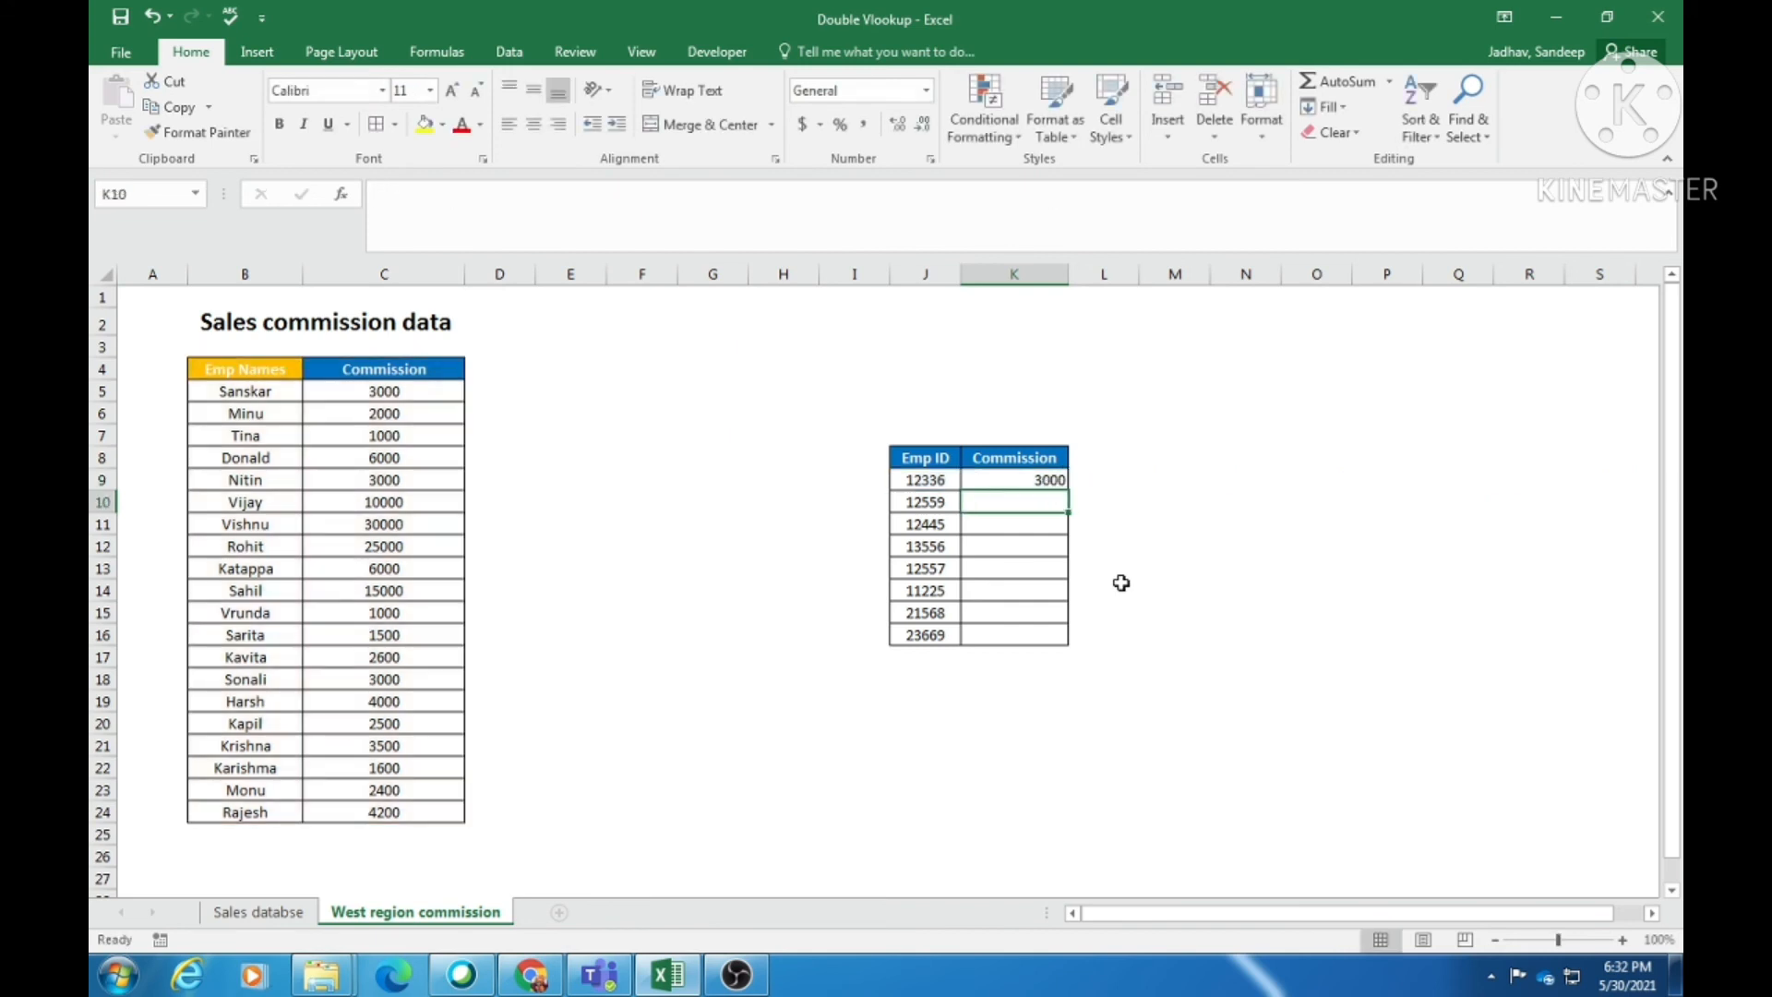
Fill the K9 formula down through K16 for the remaining Emp IDs.
key("Up")
key("shift+Down")
key("shift+Down")
key("shift+Down")
key("shift+Down")
key("shift+Down")
key("shift+Down")
key("shift+Down")
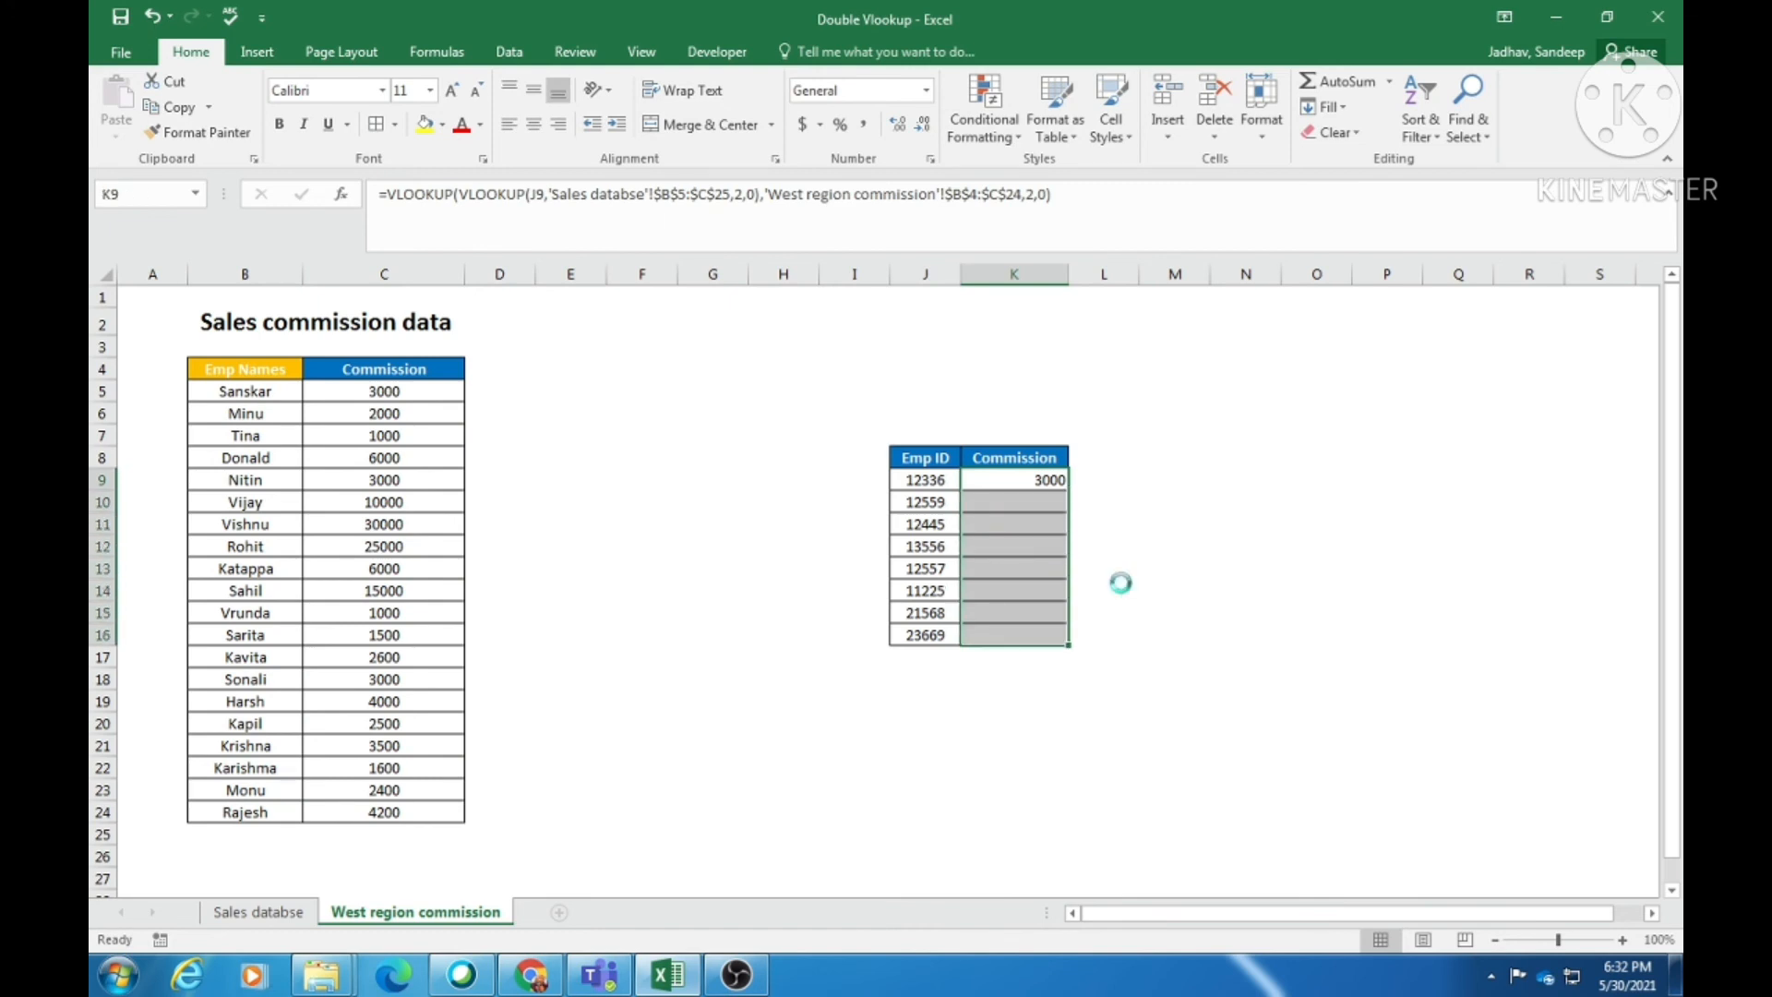
key("ctrl+d")
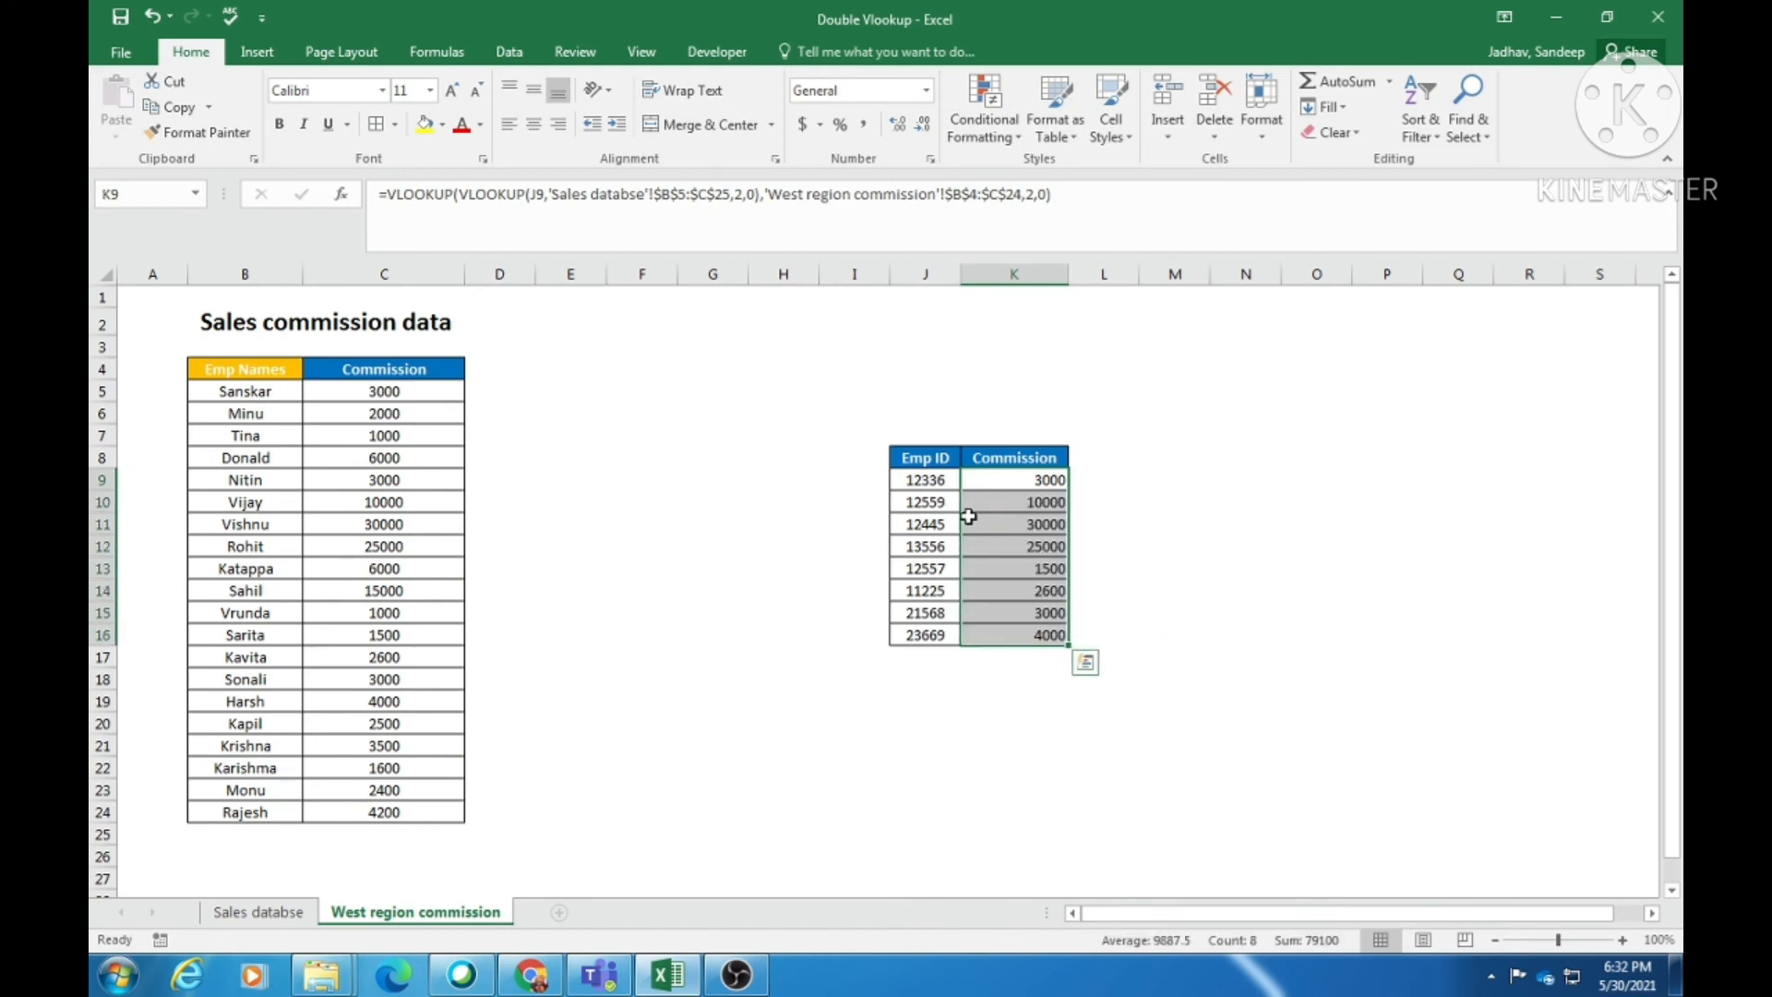
Review the first Commission row, then copy the Emp ID in J9 and open the Sales databse sheet.
left_click(945, 479)
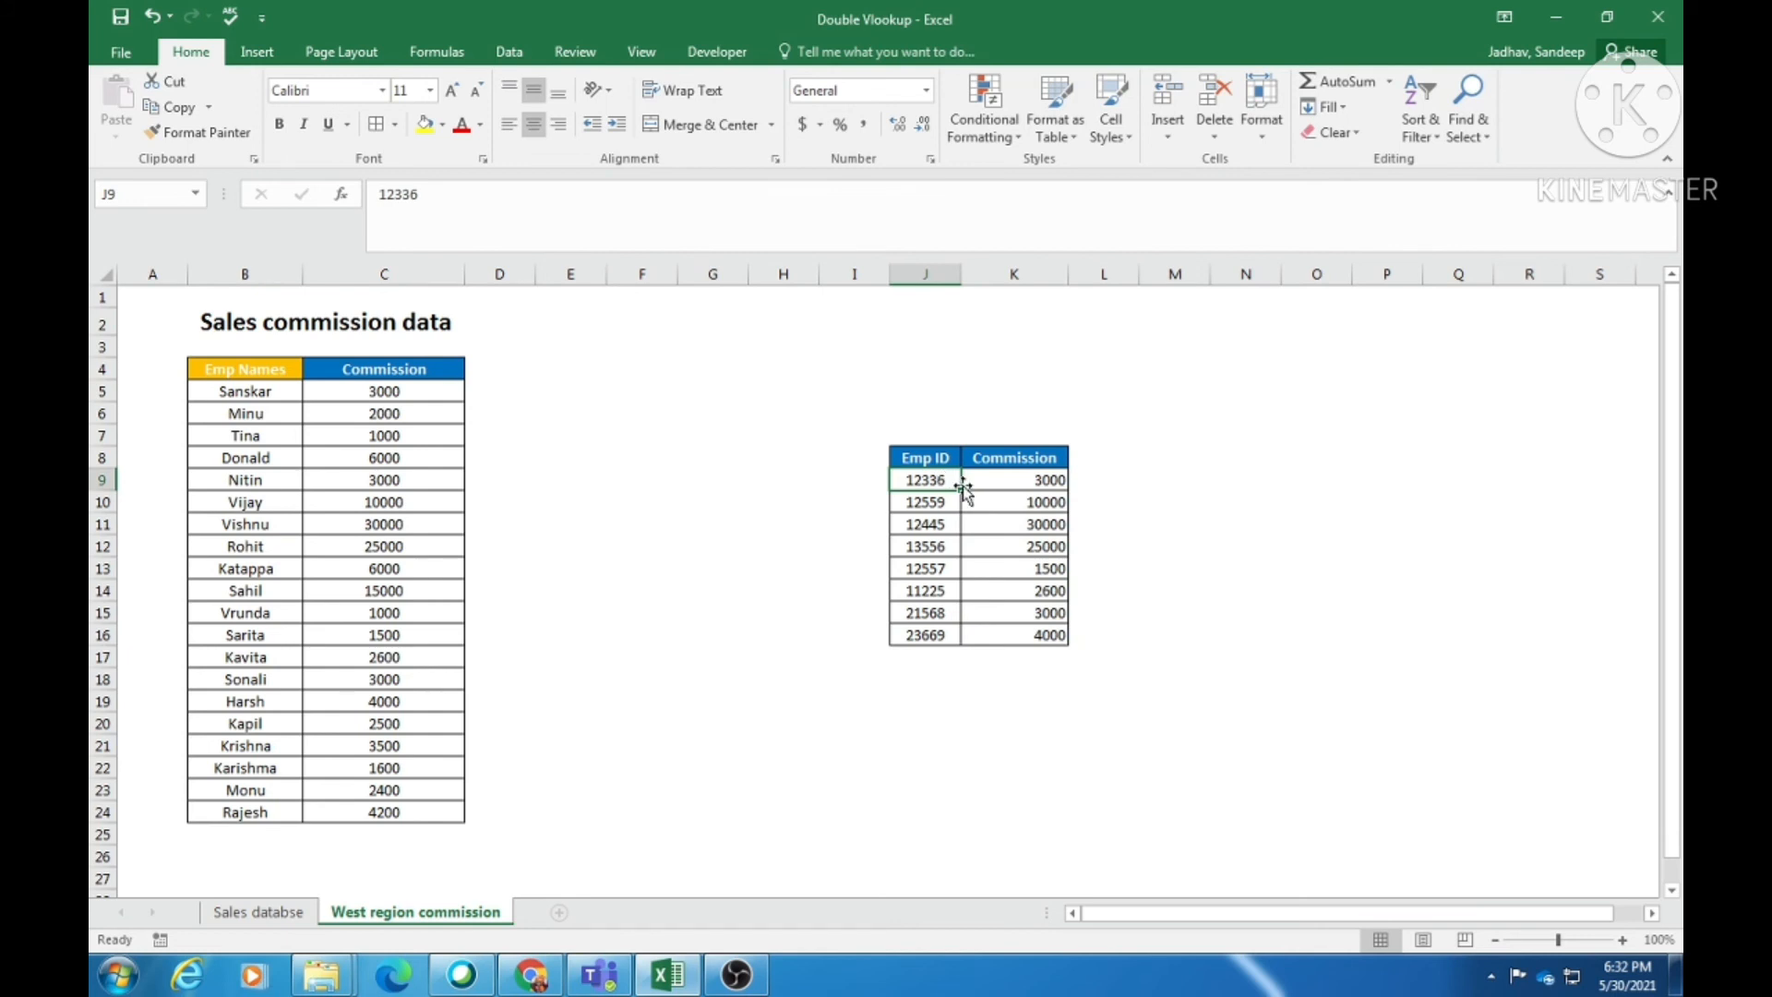
left_click(1047, 477)
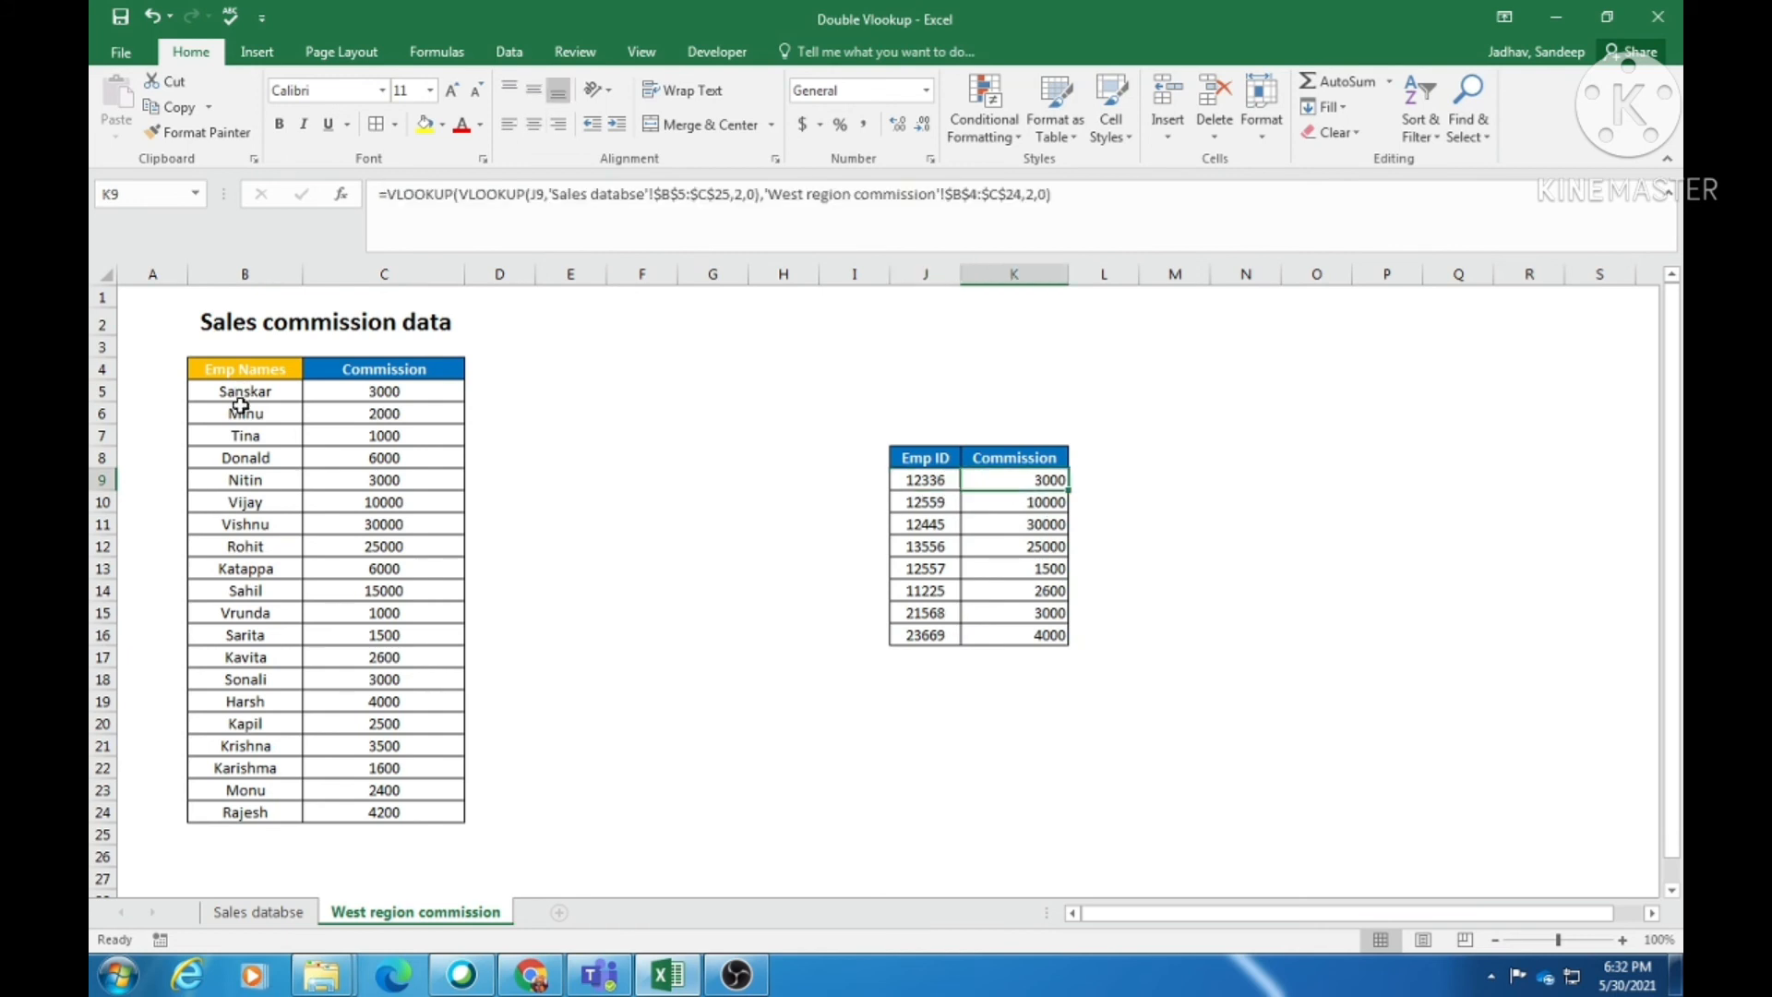
left_click(915, 478)
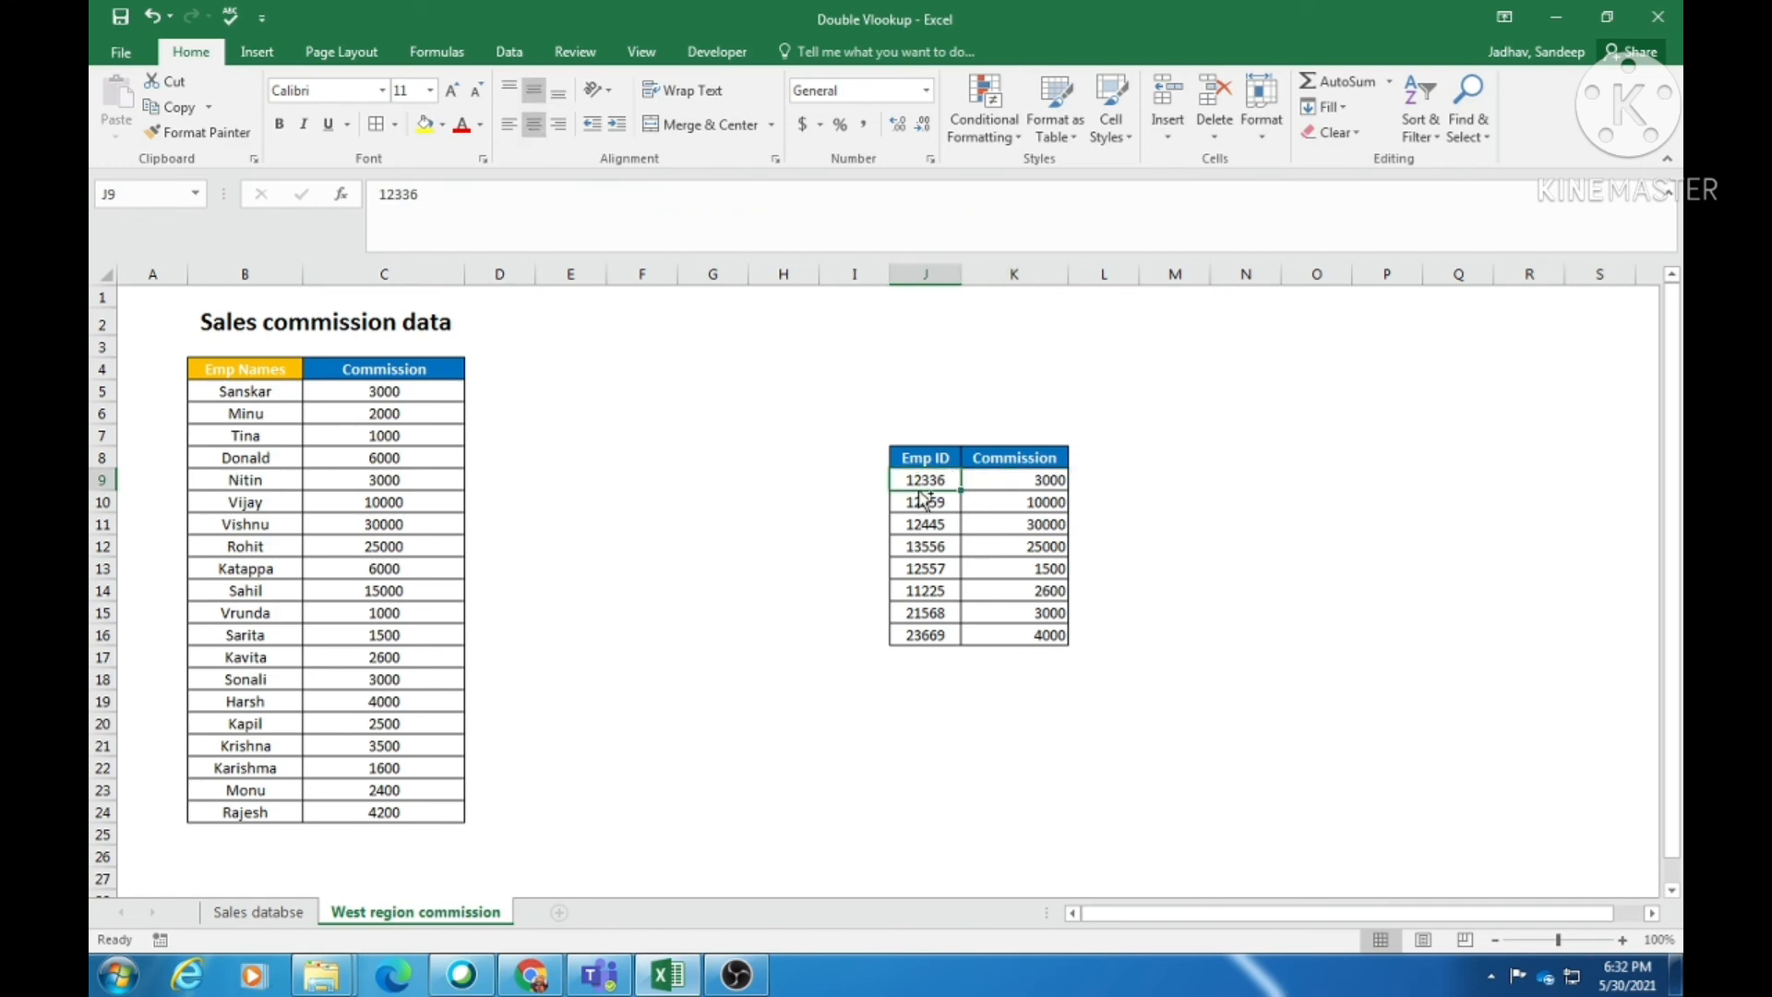
key("ctrl+c")
left_click(259, 911)
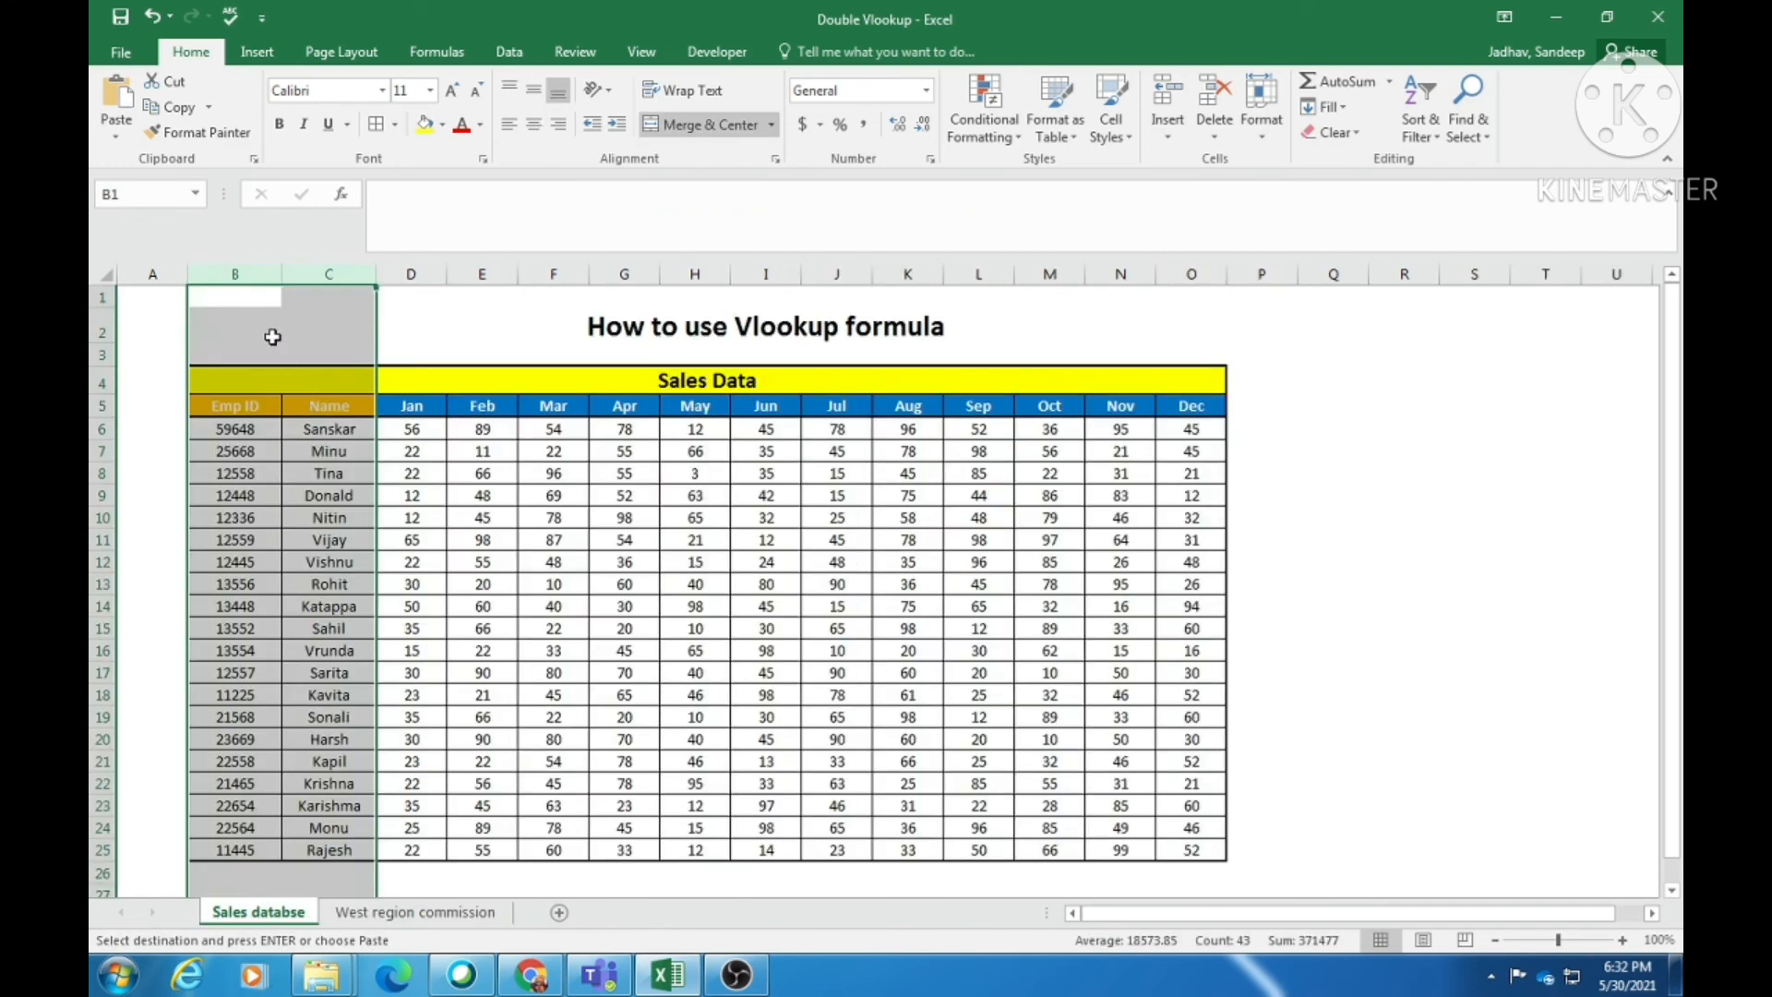
key("ctrl+f")
type("v")
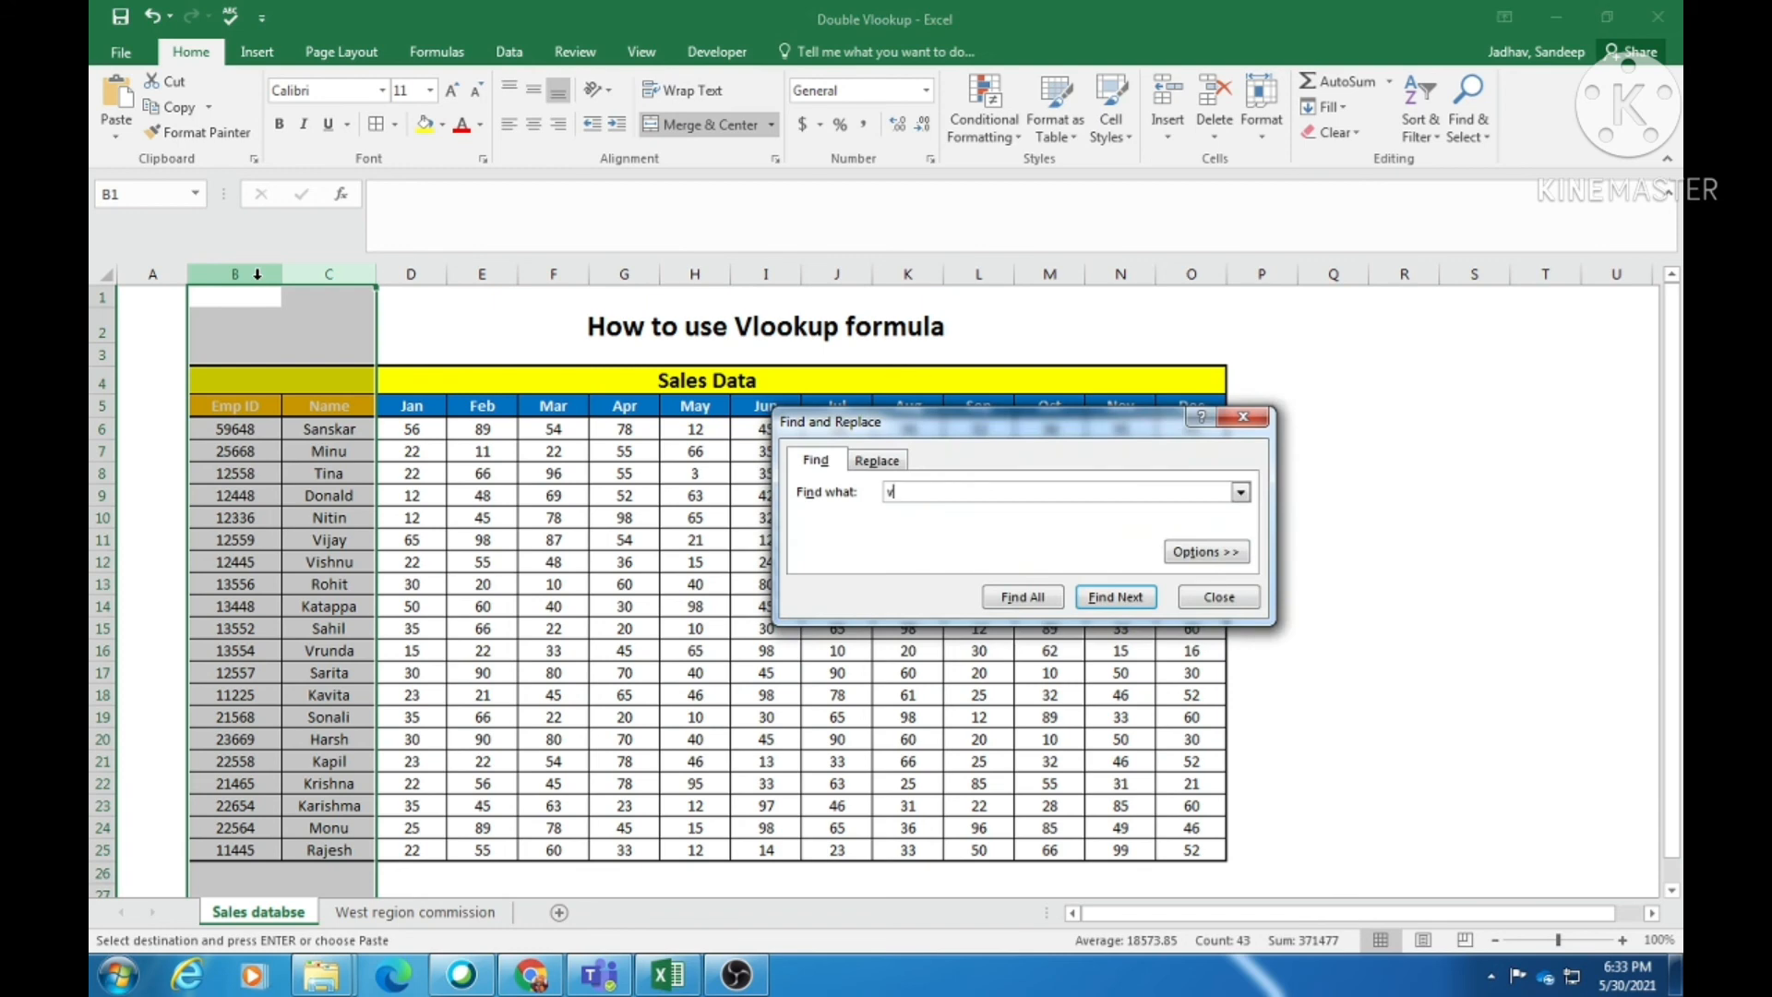
key("Return")
key("Escape")
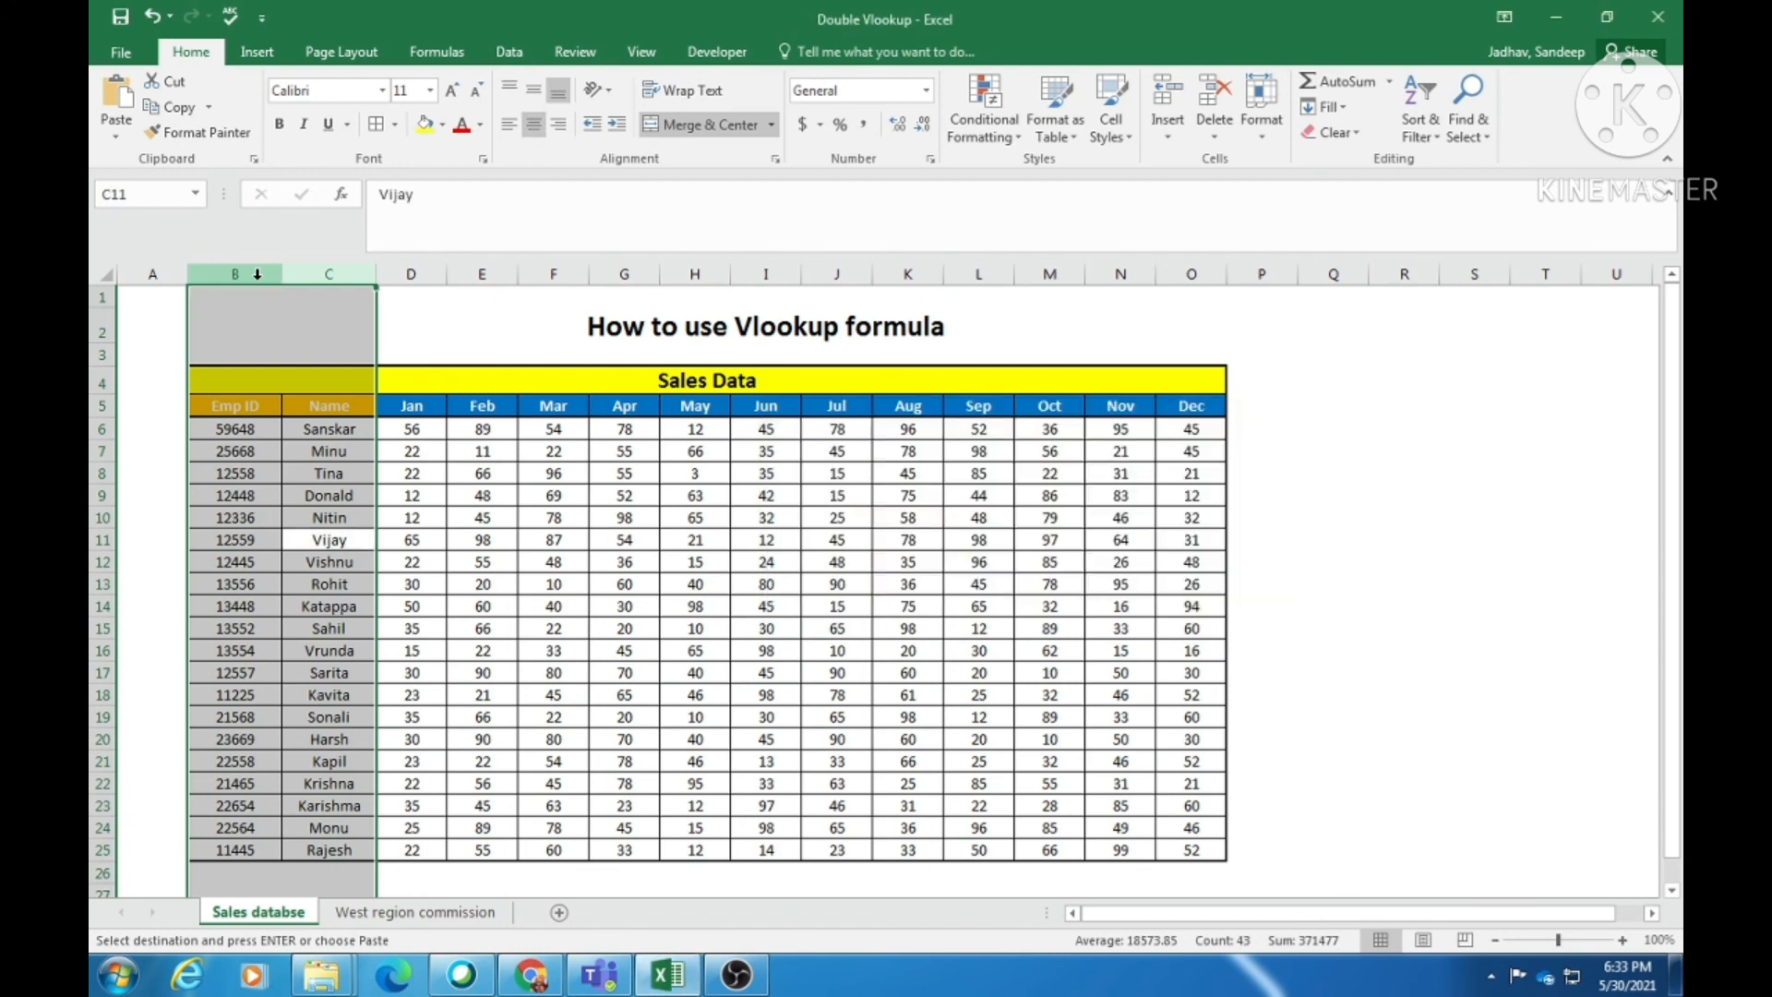
Find the Emp ID from J9 on the Sales databse sheet to identify the matching employee name.
key("ctrl+f")
type("12336")
key("Return")
key("Escape")
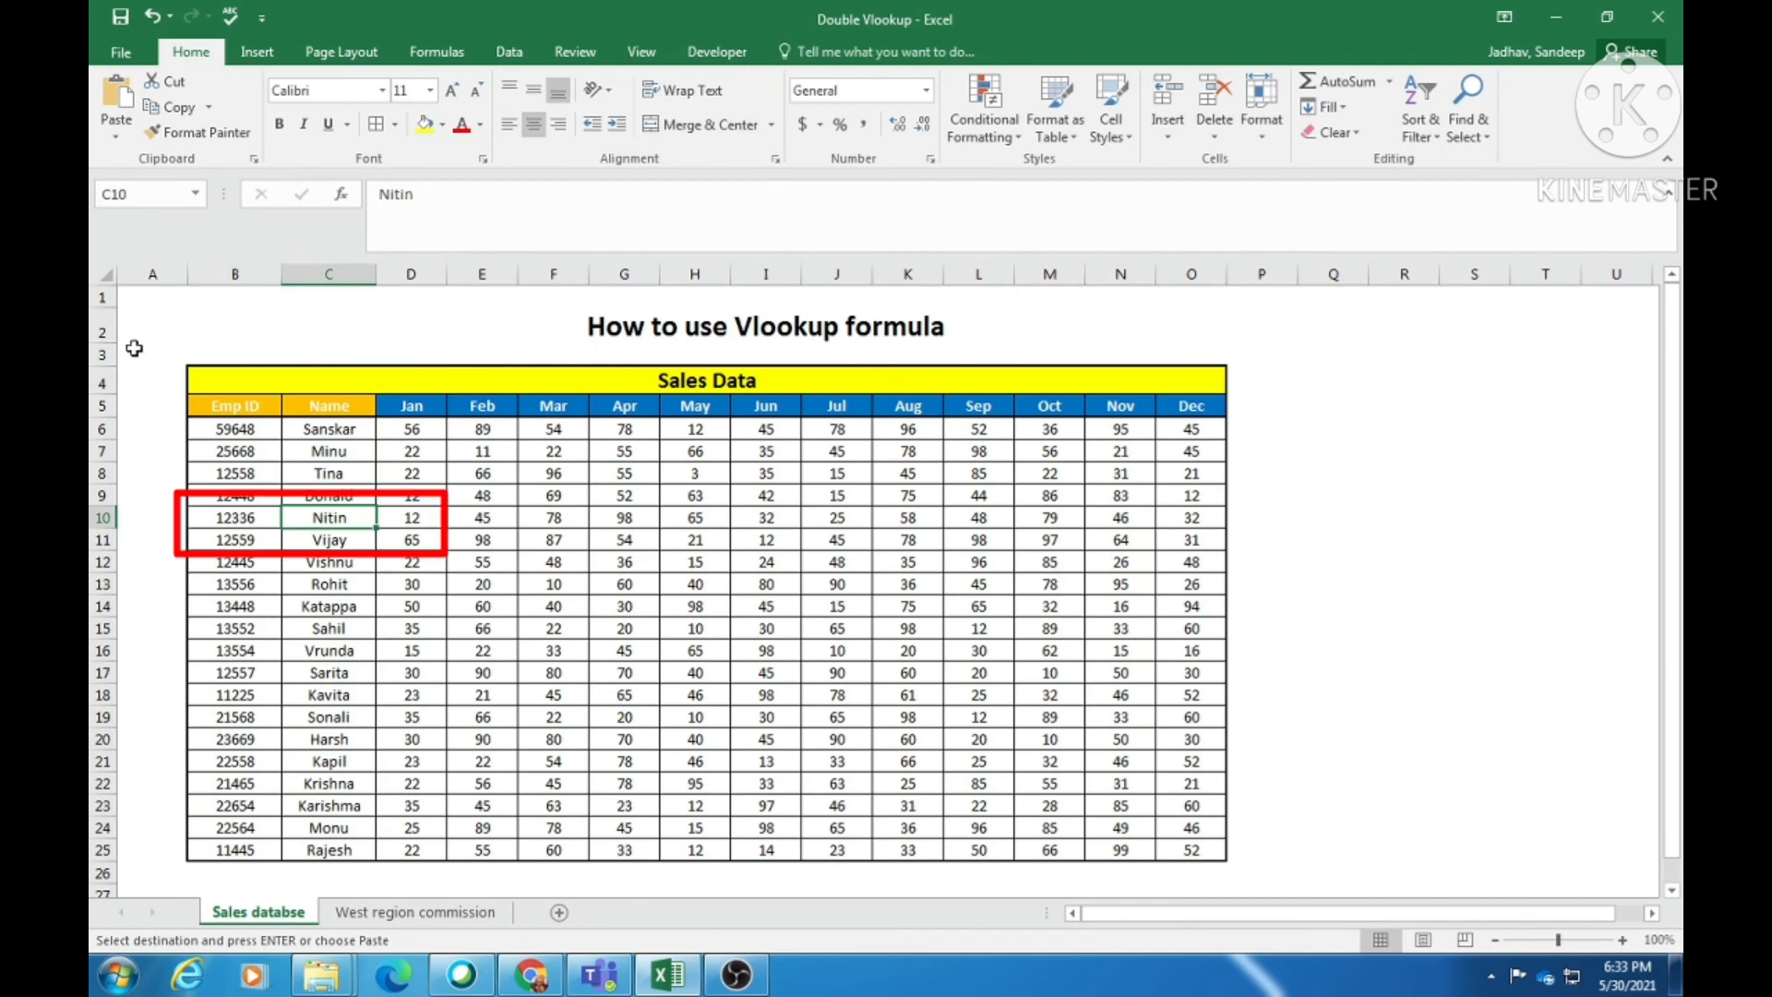
Compare the matching employee's row in the West region commission table with the commission returned in K9.
left_click(435, 909)
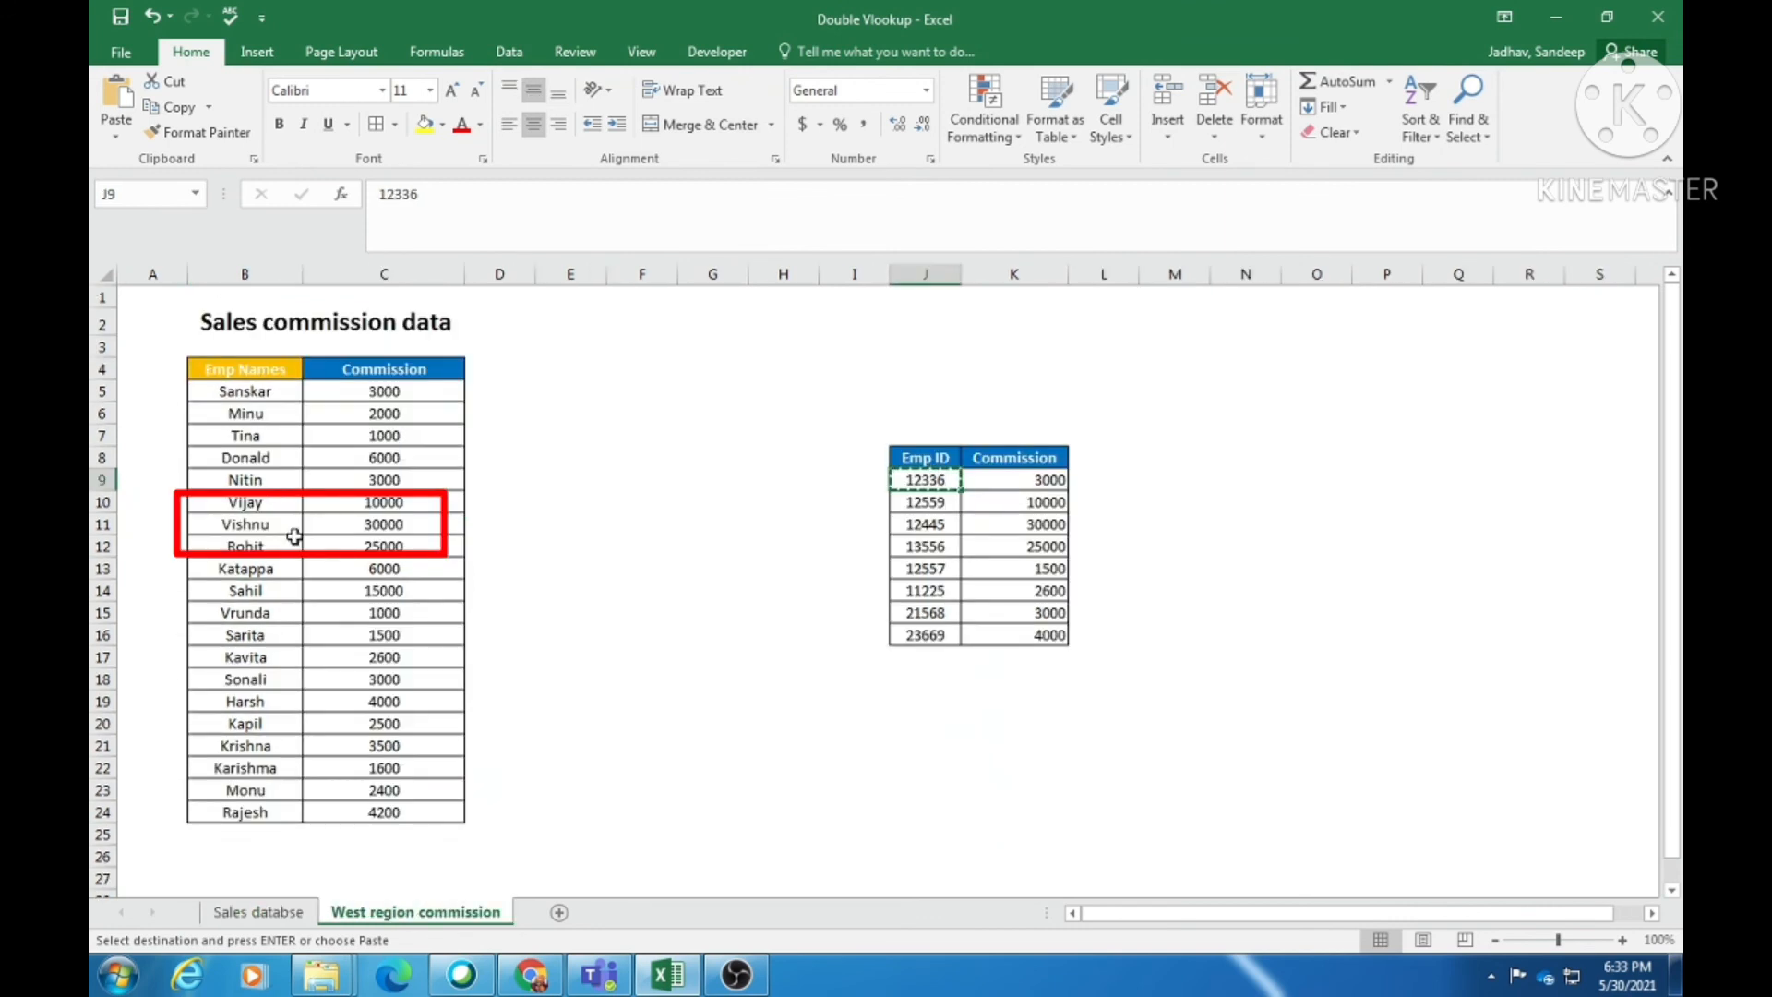
left_click_drag(258, 479, 374, 481)
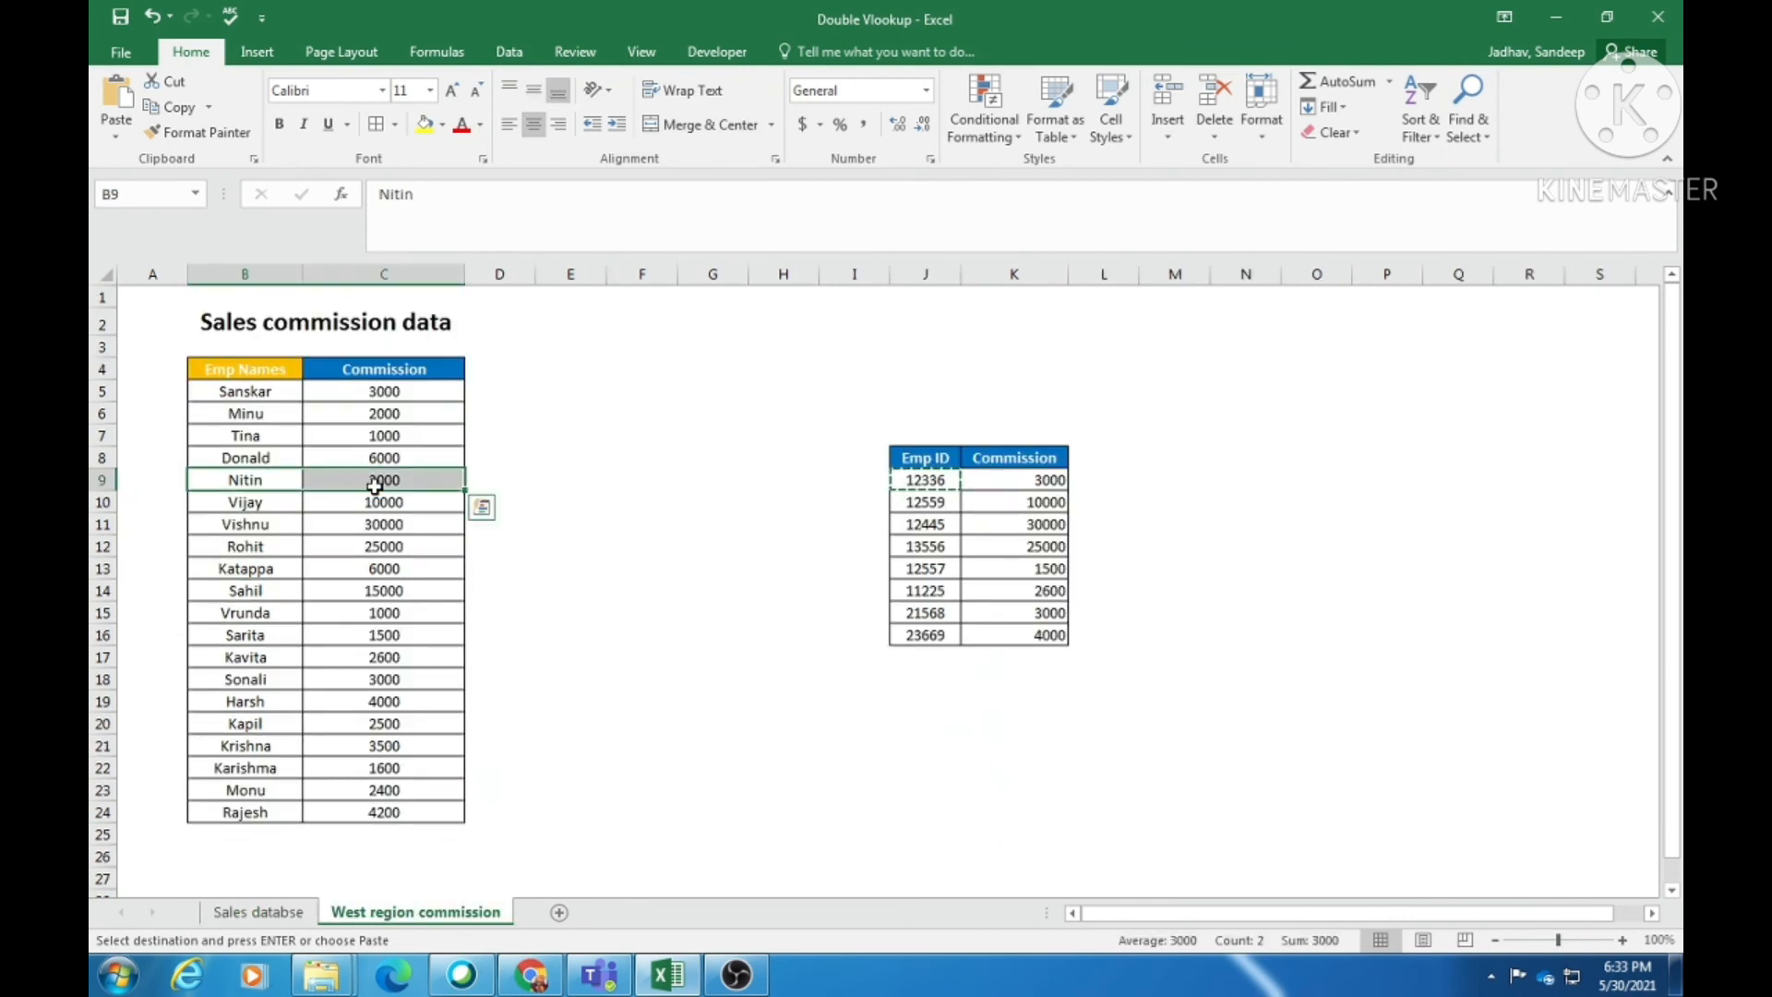
left_click(1025, 480)
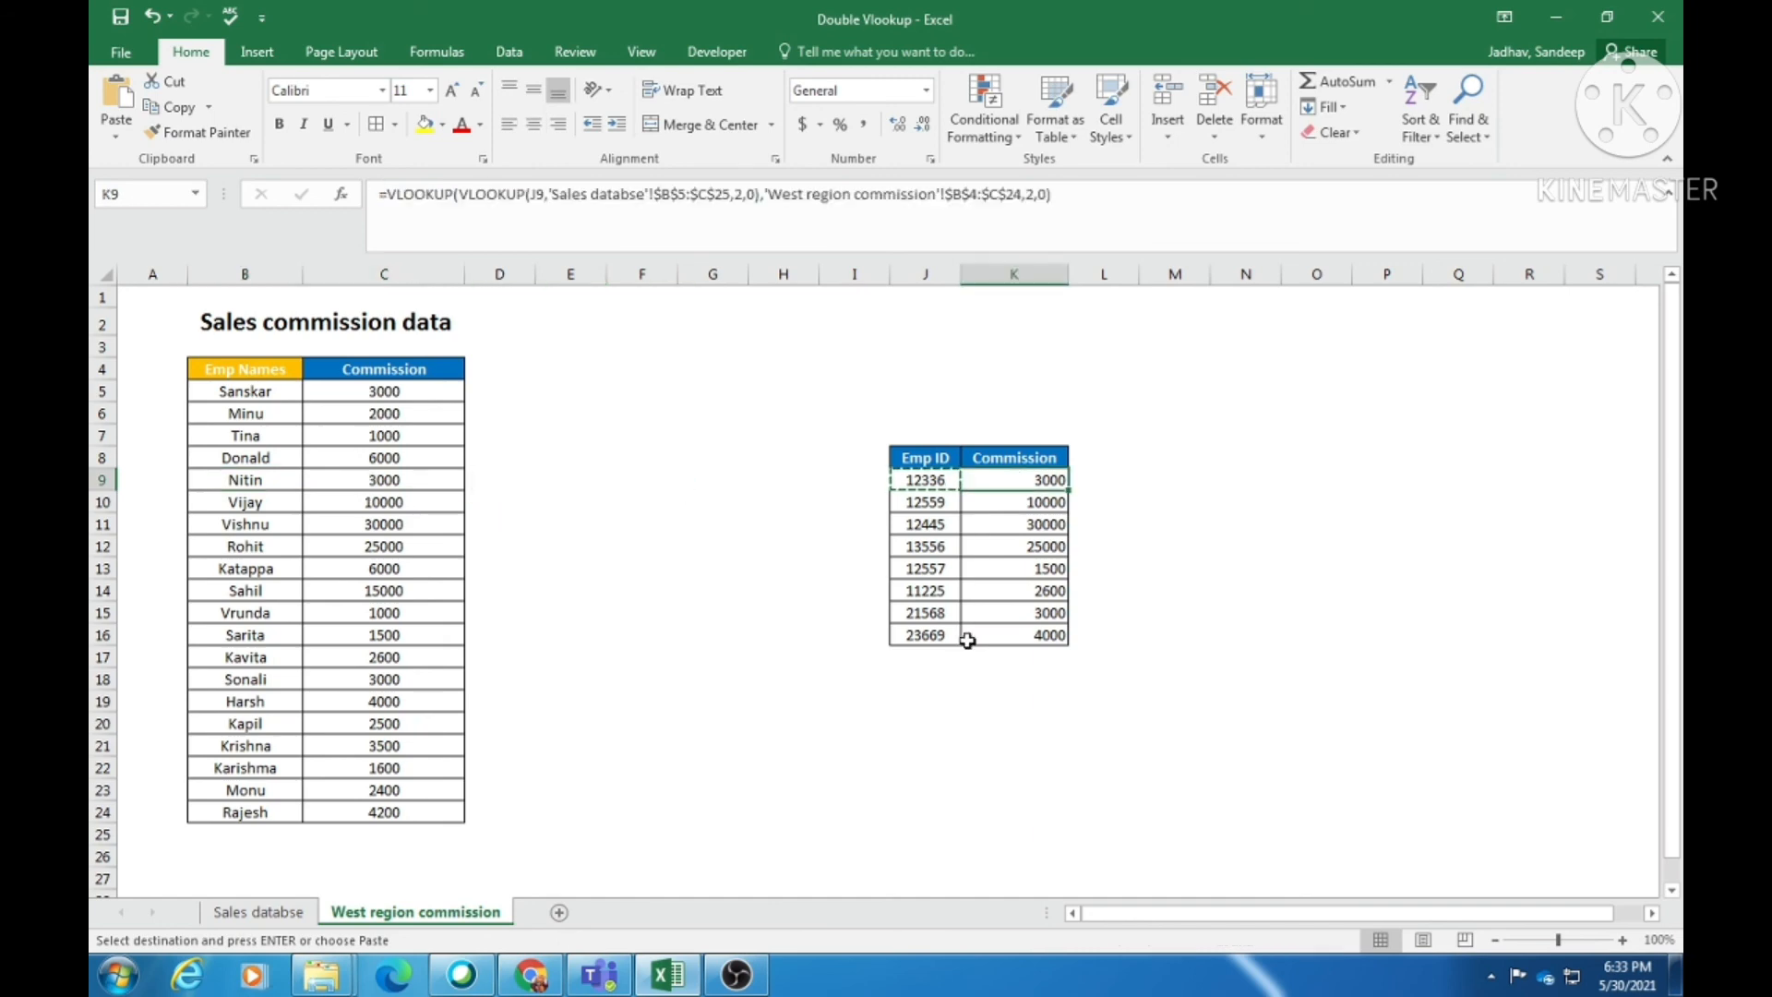
Copy the Emp ID in J14 and find it in column B of the Sales databse sheet to identify its name.
left_click(926, 591)
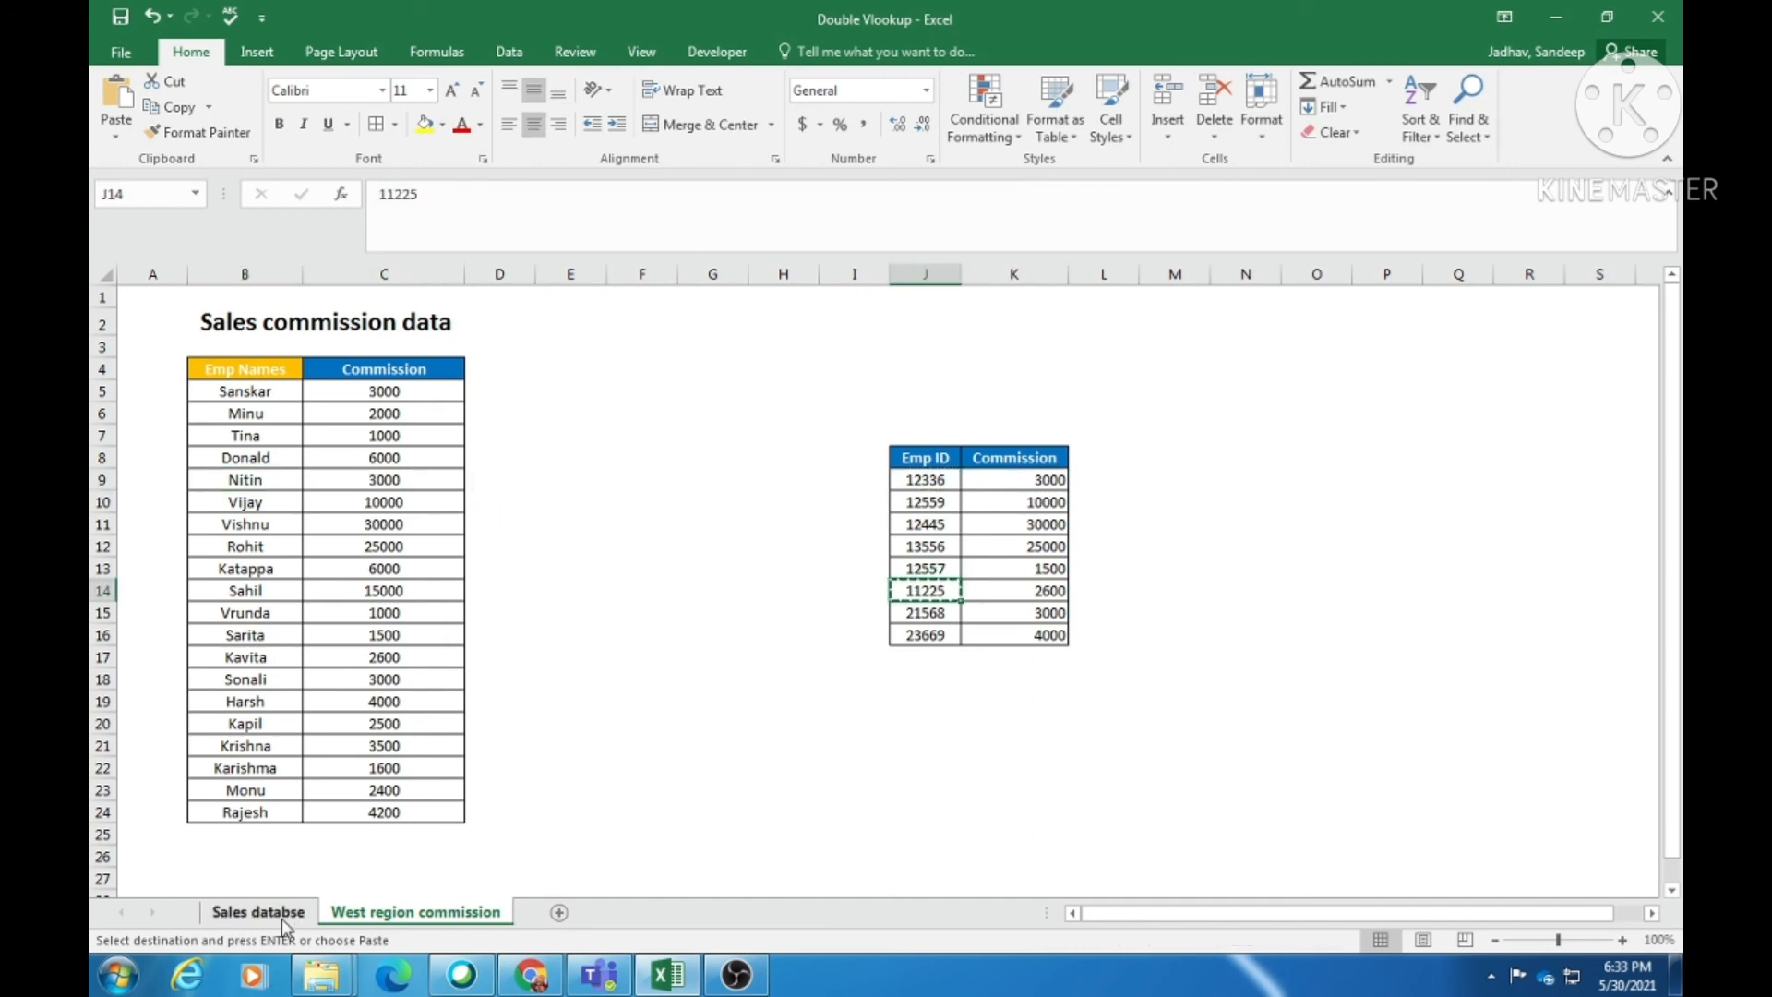
left_click(277, 914)
left_click(262, 269)
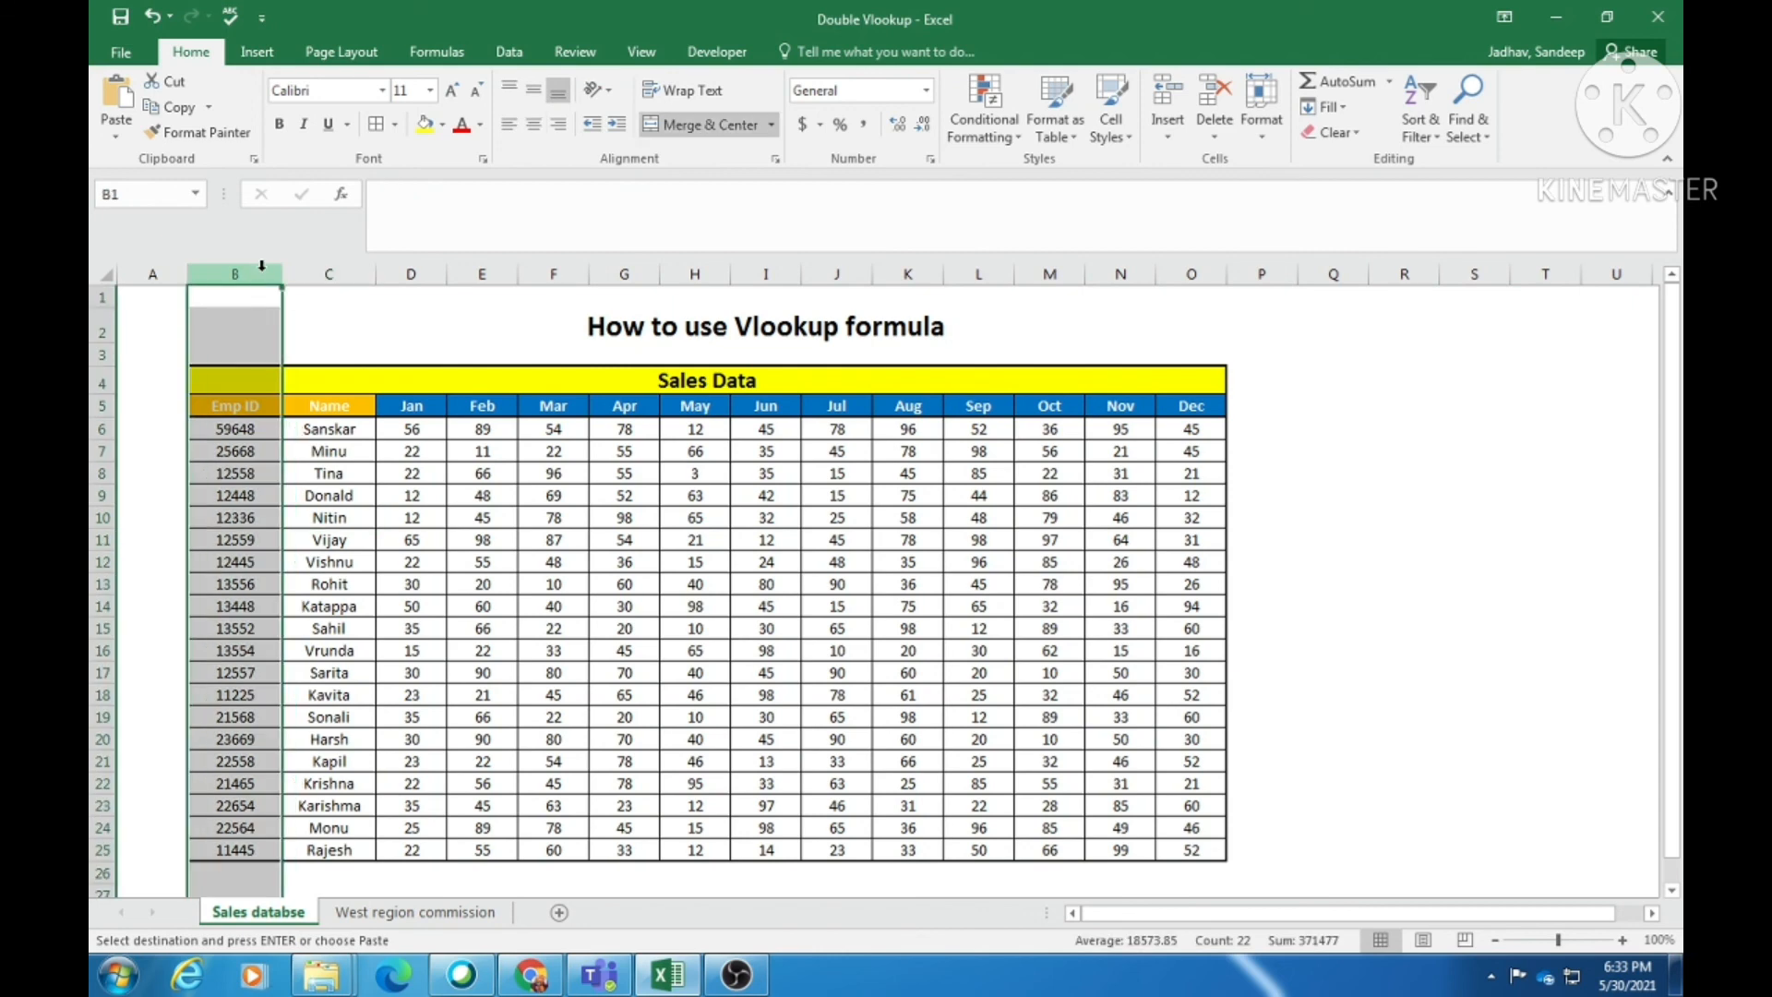
key("ctrl+f")
key("ctrl+v")
key("Escape")
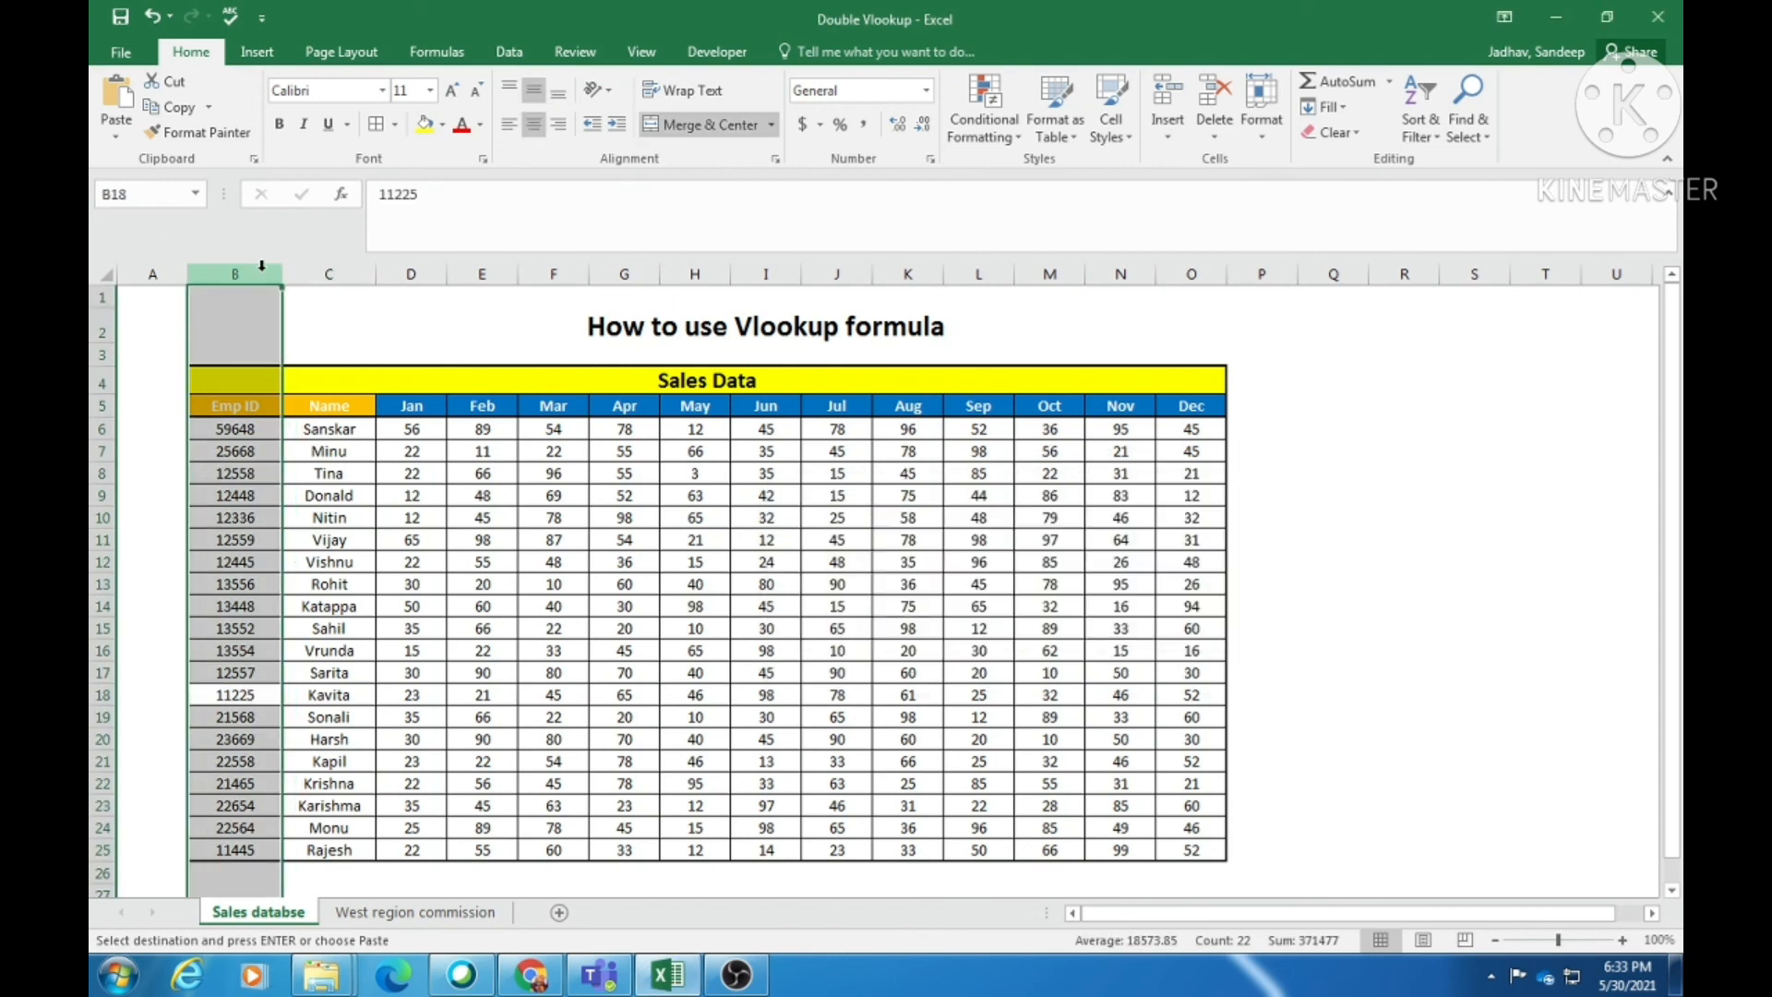
key("Right")
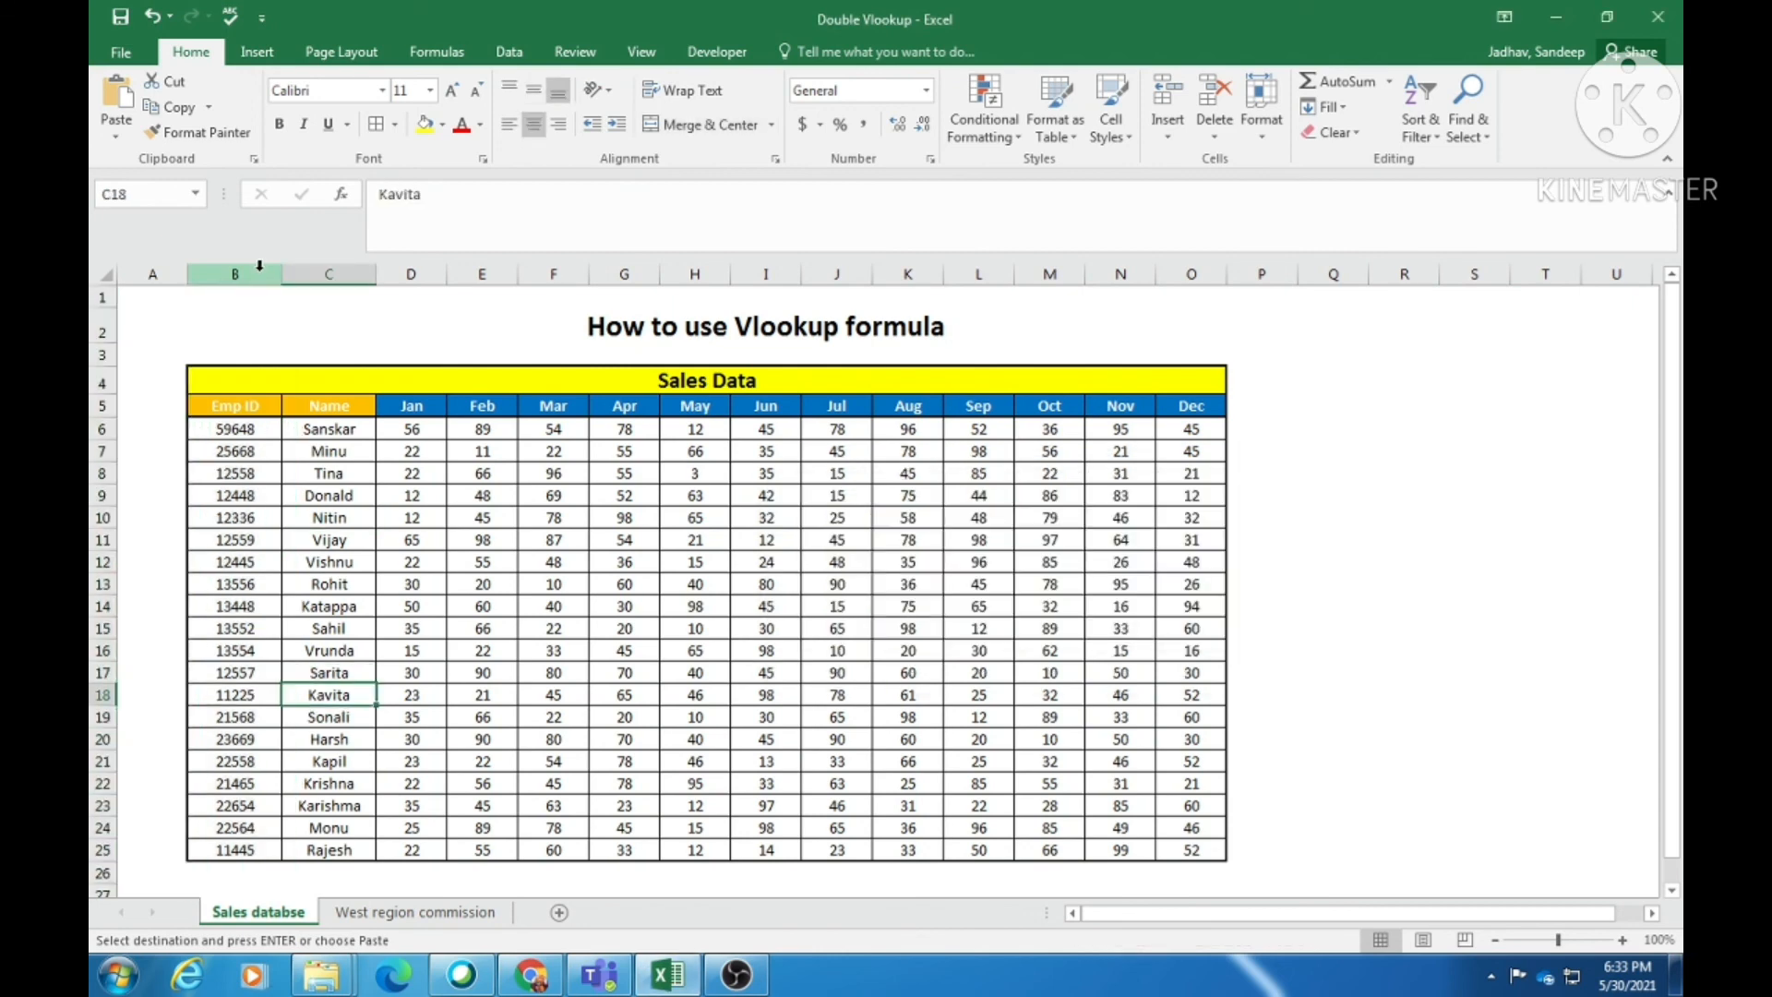
Compare that employee's commission in the West region commission table with the formula result in K14.
left_click(374, 914)
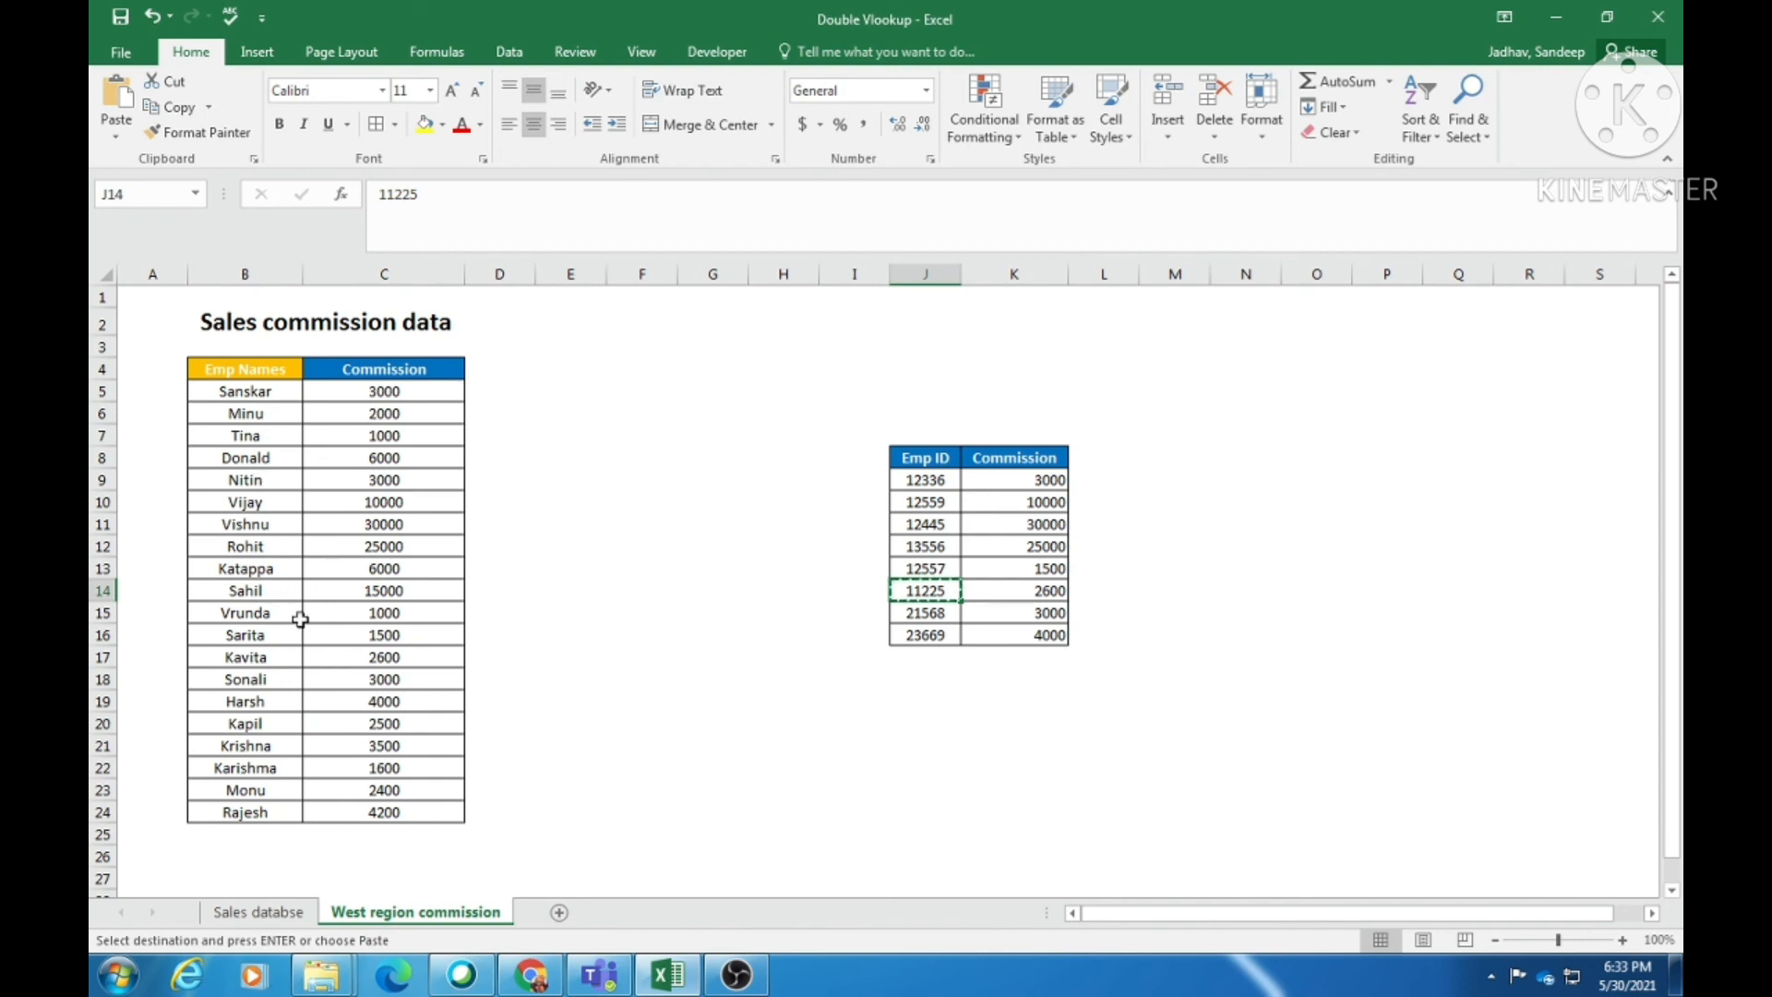
left_click(264, 661)
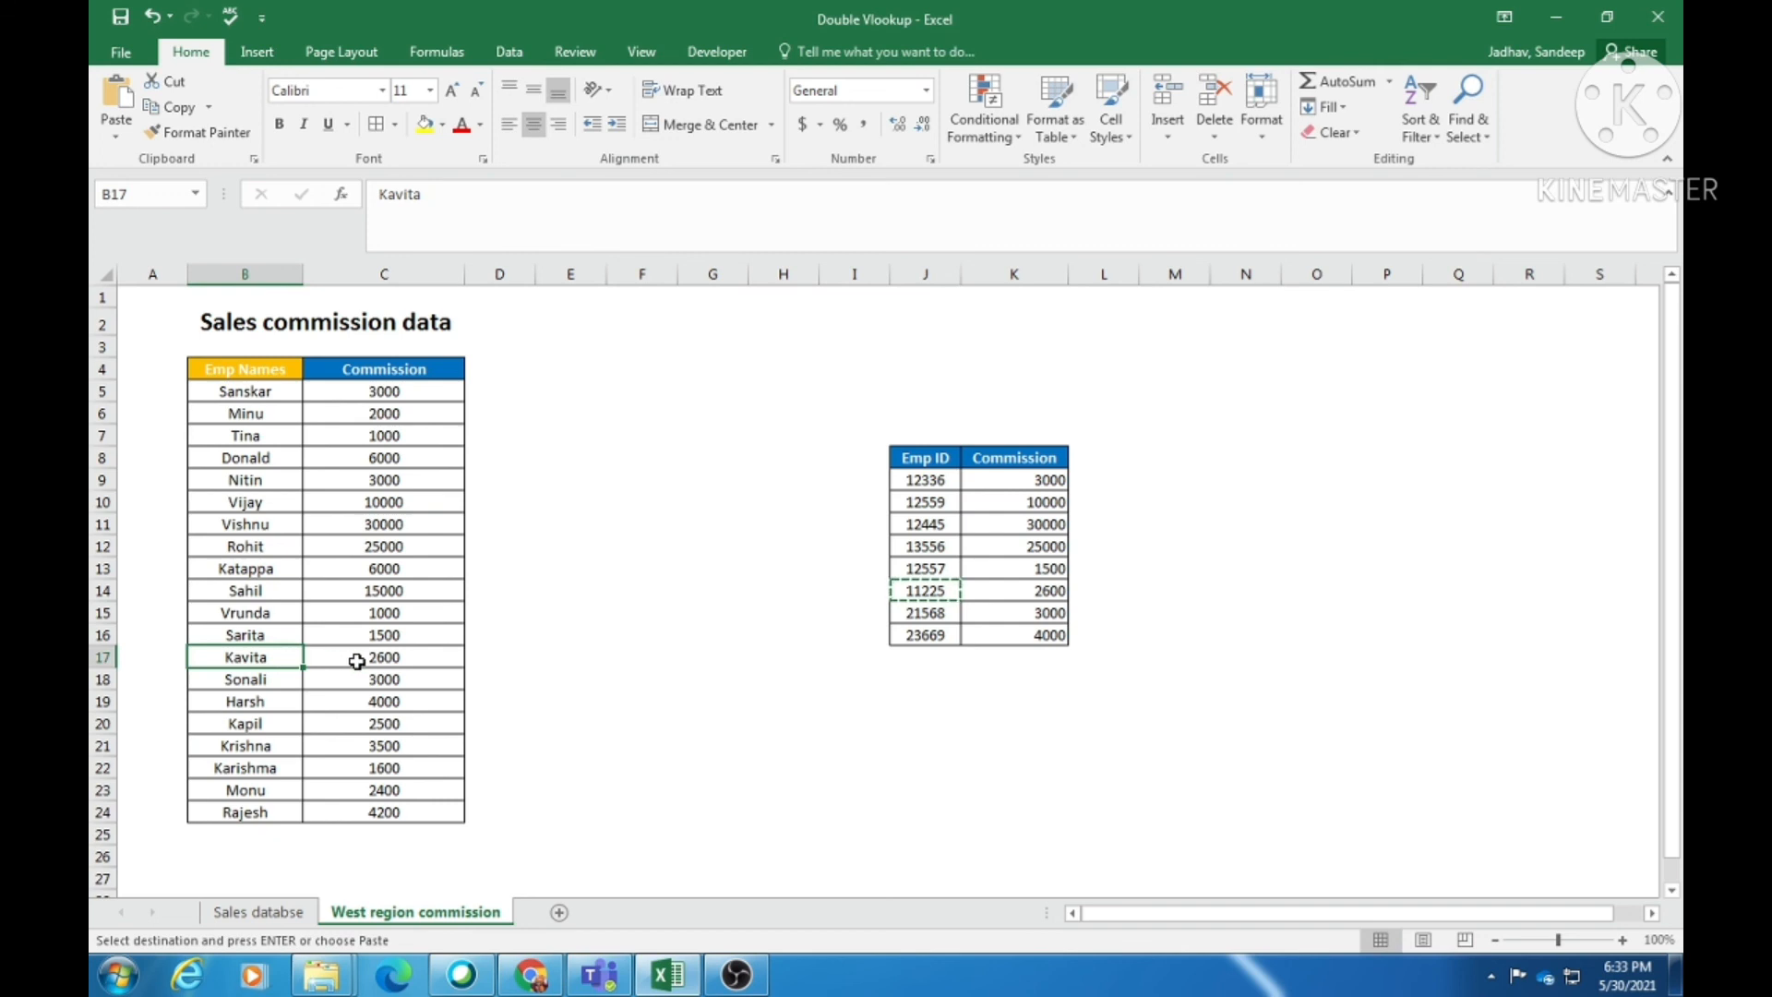
left_click(356, 661)
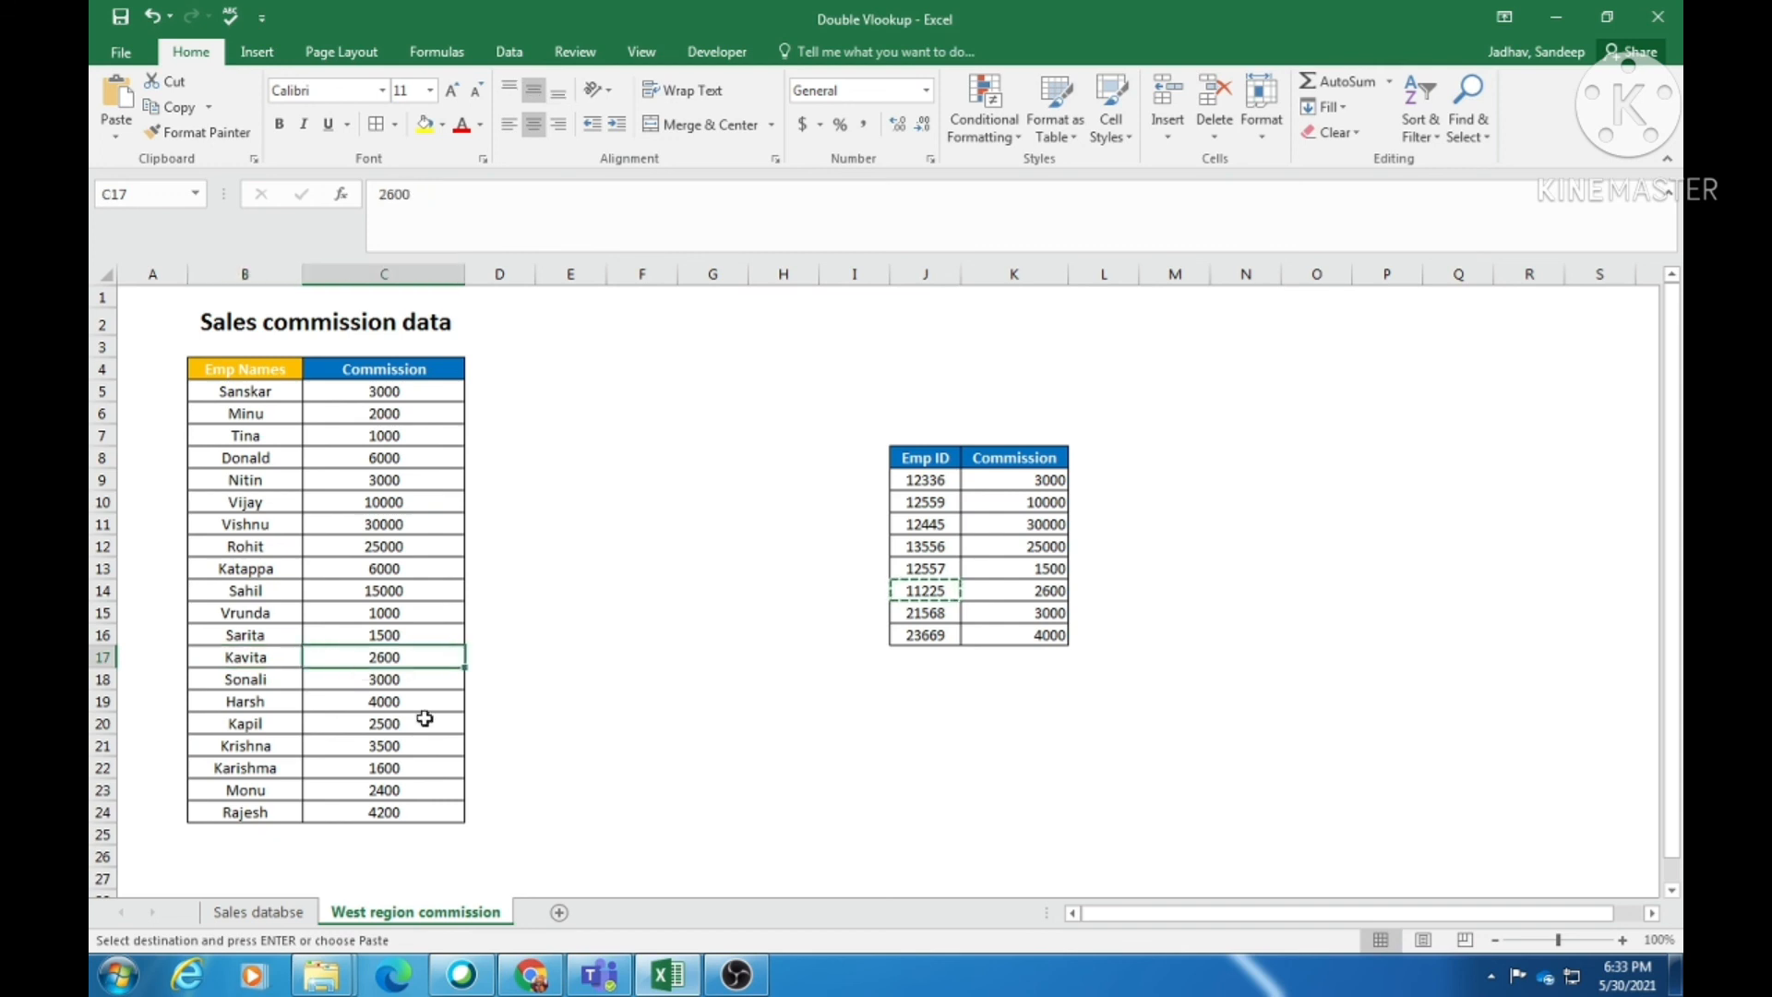
left_click(1063, 592)
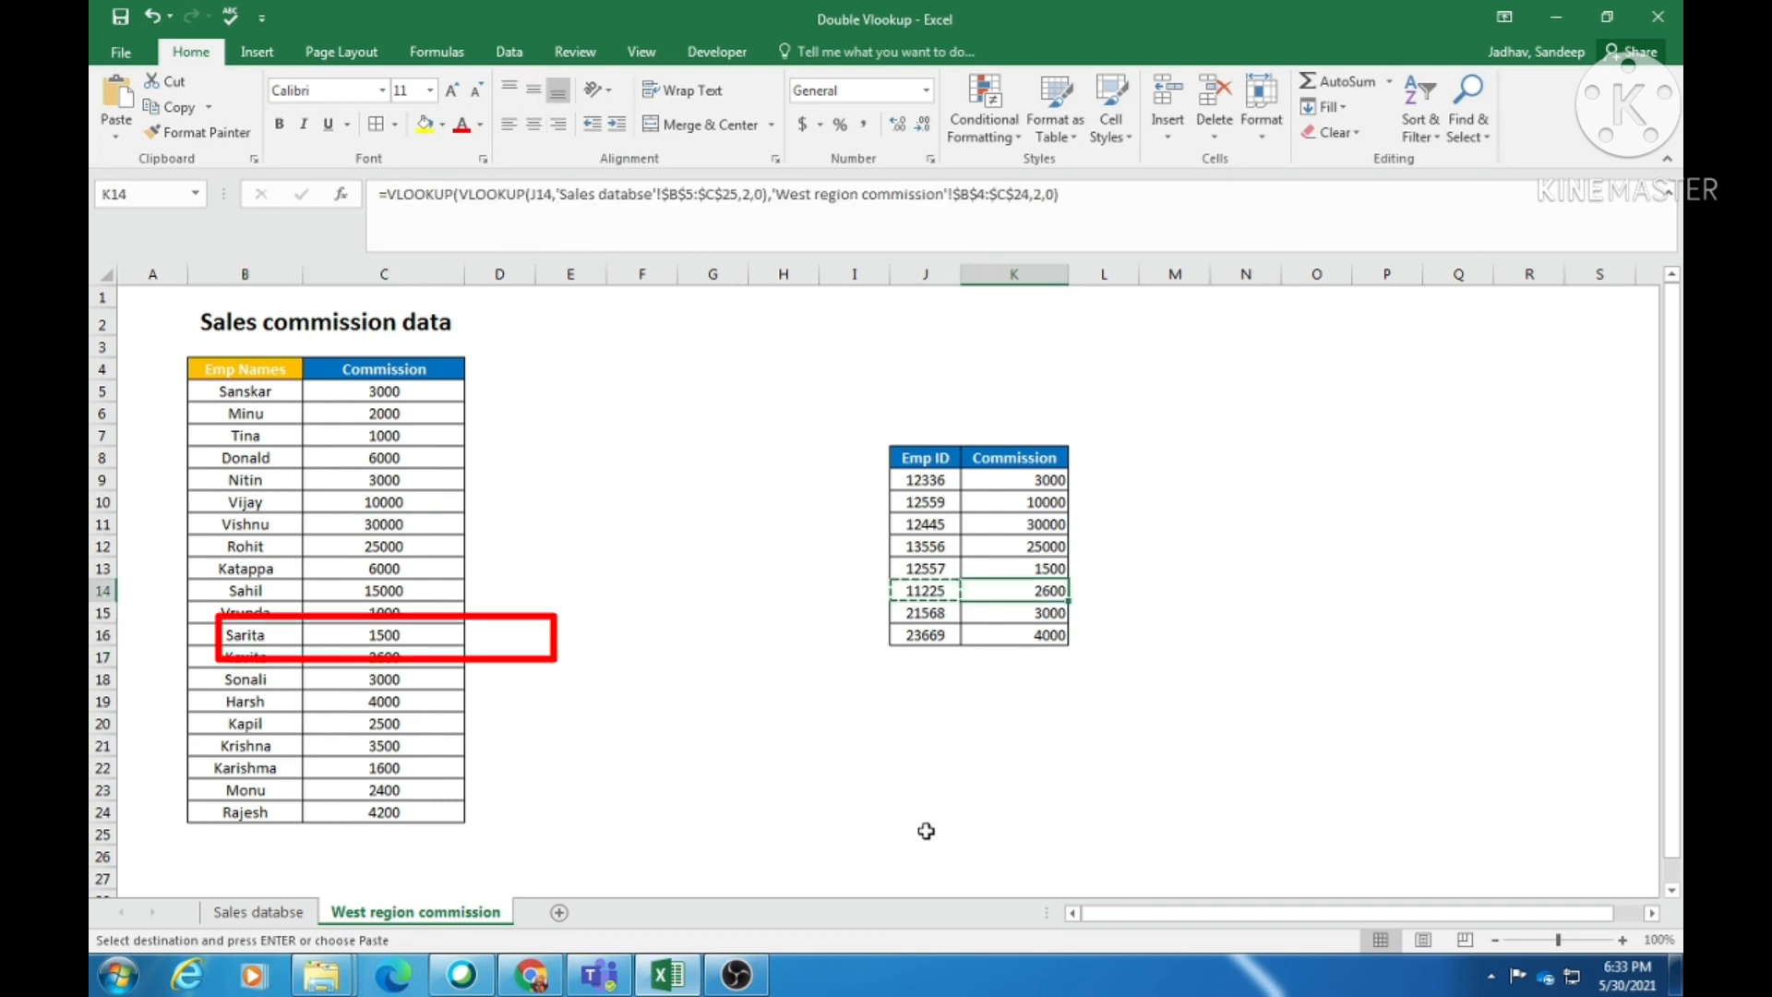
Review the K9 formula against the Emp ID list and the Emp Names column it links through.
left_click(1000, 484)
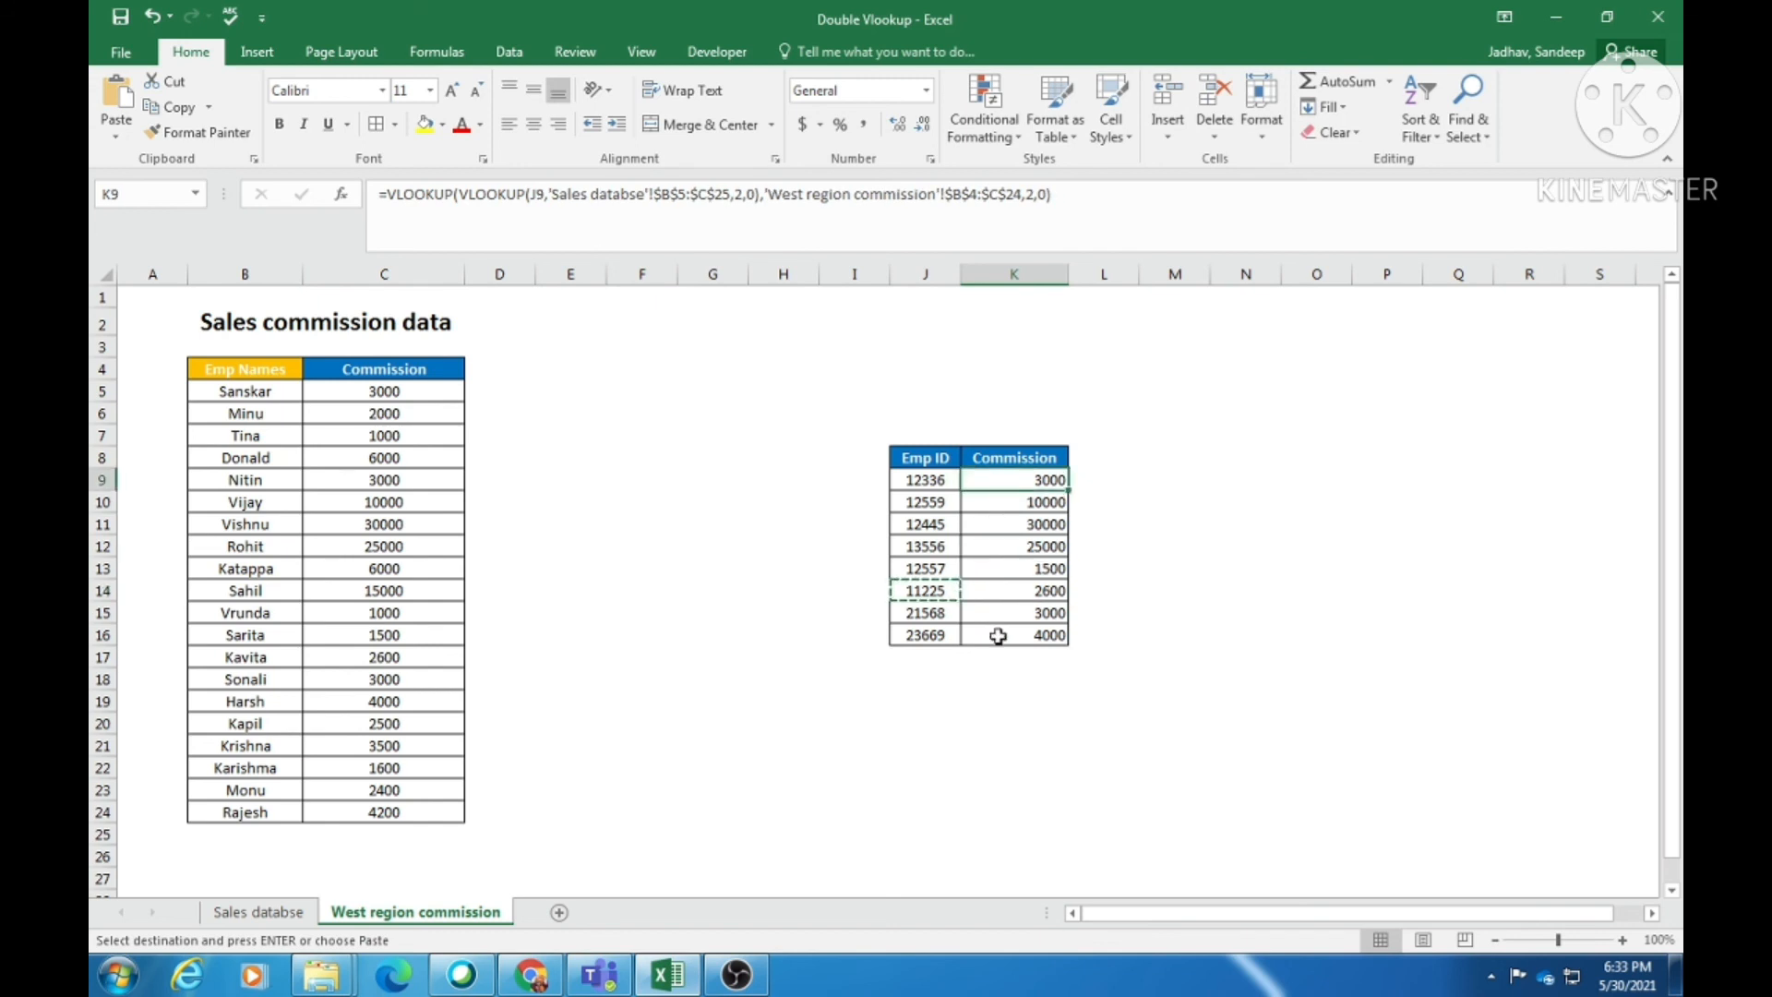
left_click(926, 456)
left_click(1018, 486)
left_click(923, 481)
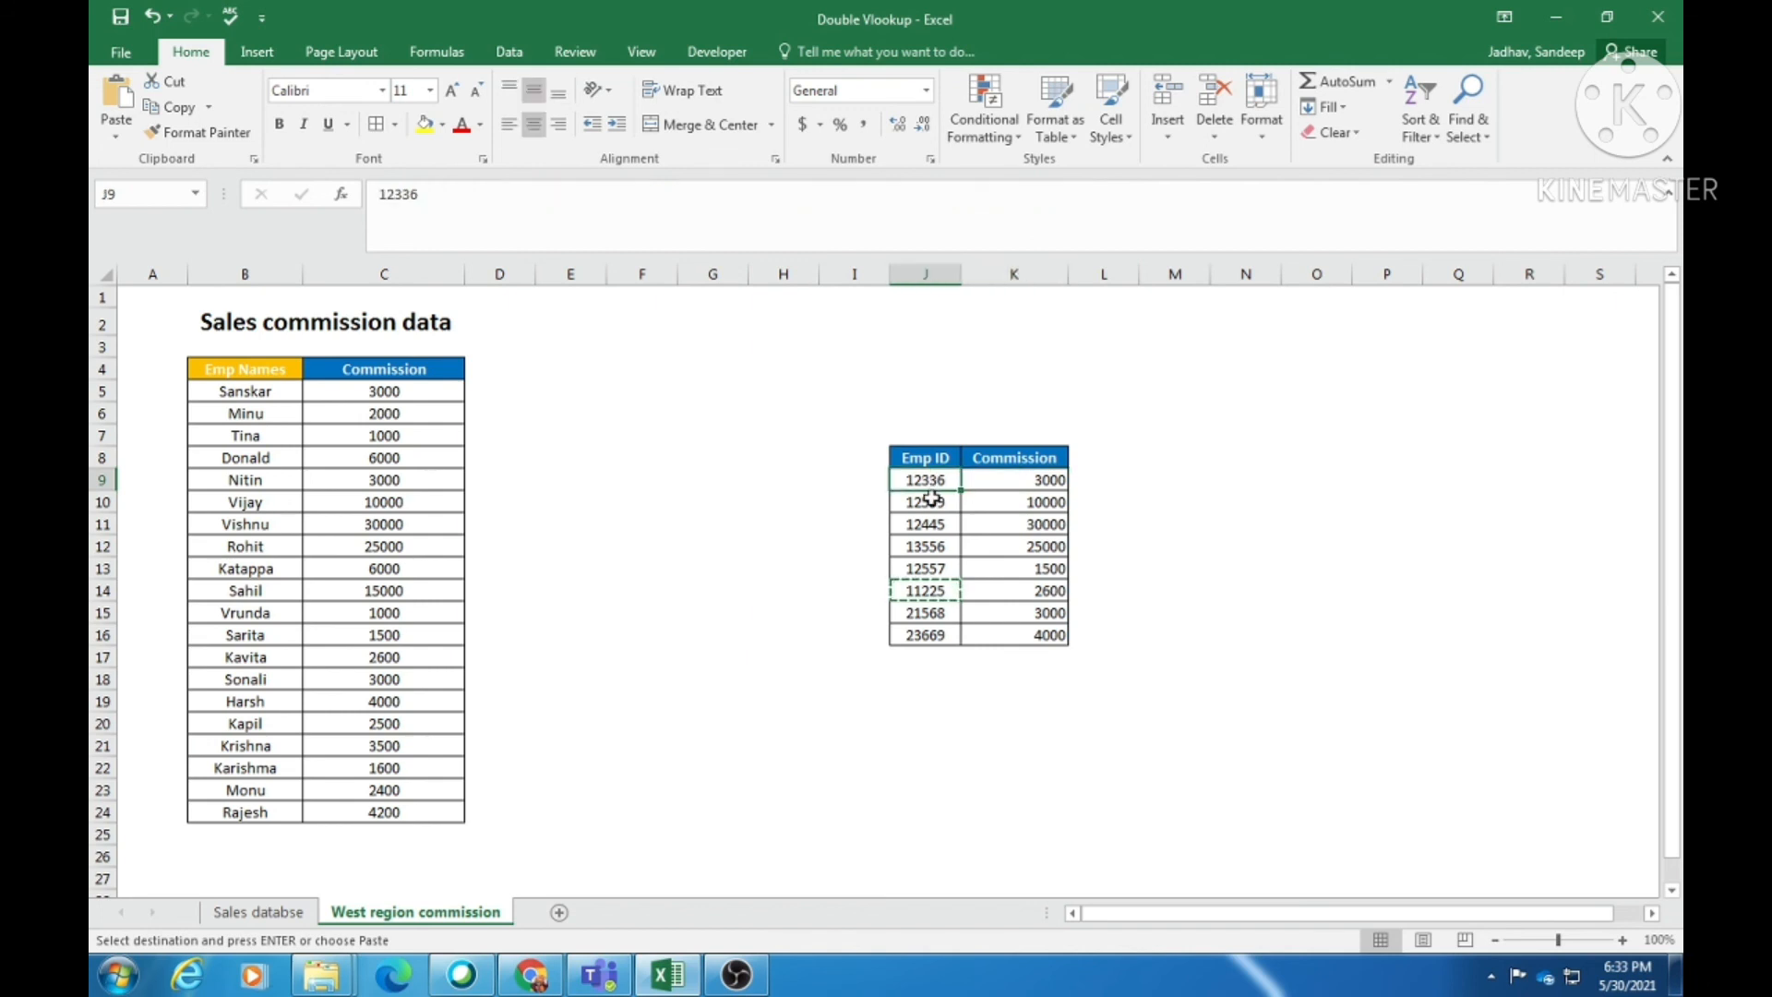
left_click(239, 392)
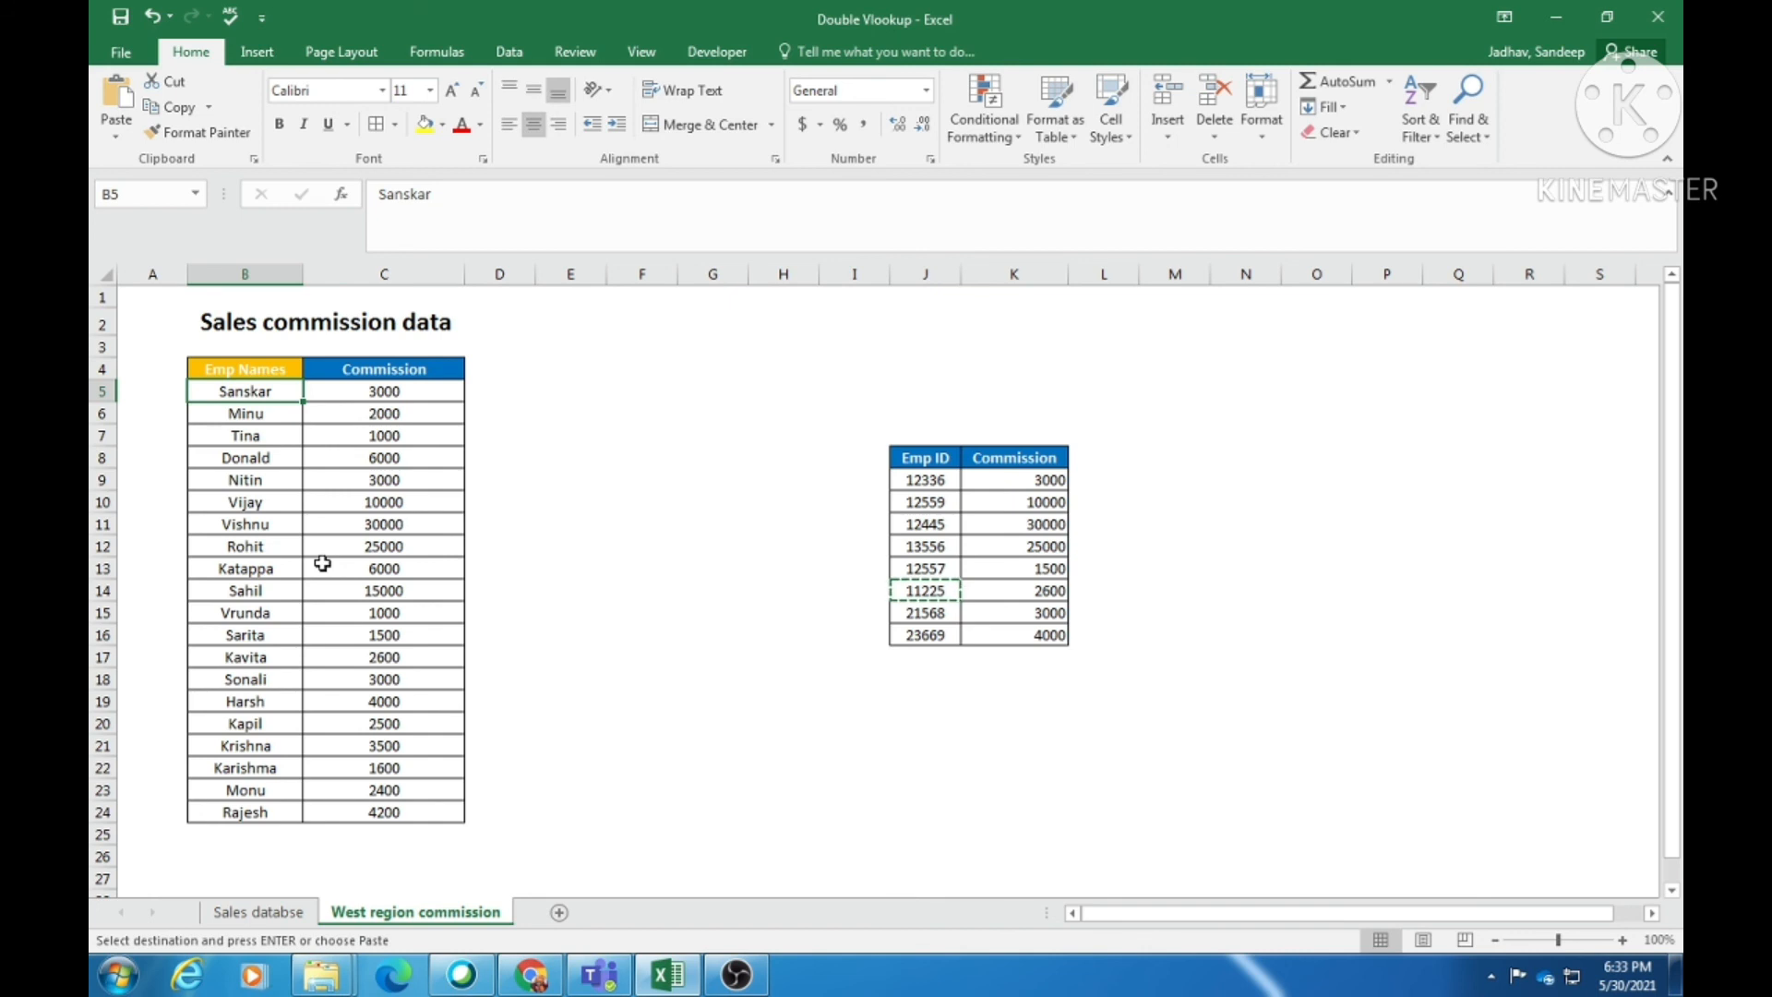
left_click(1010, 482)
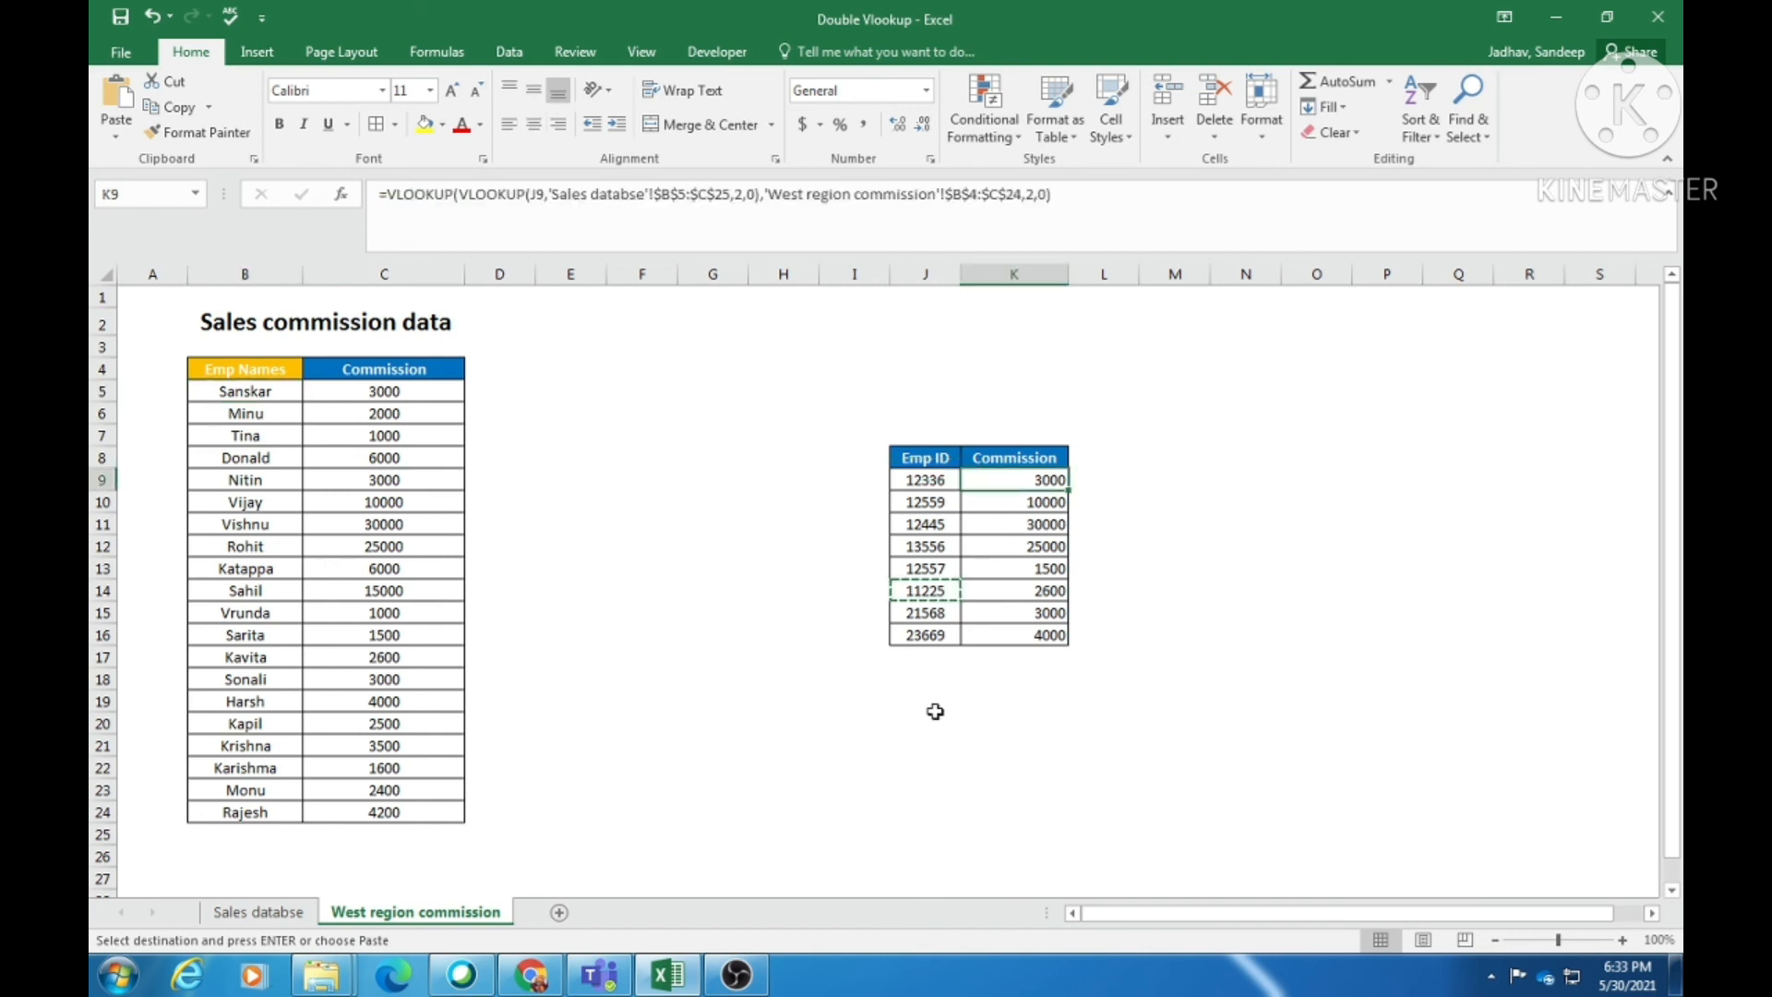